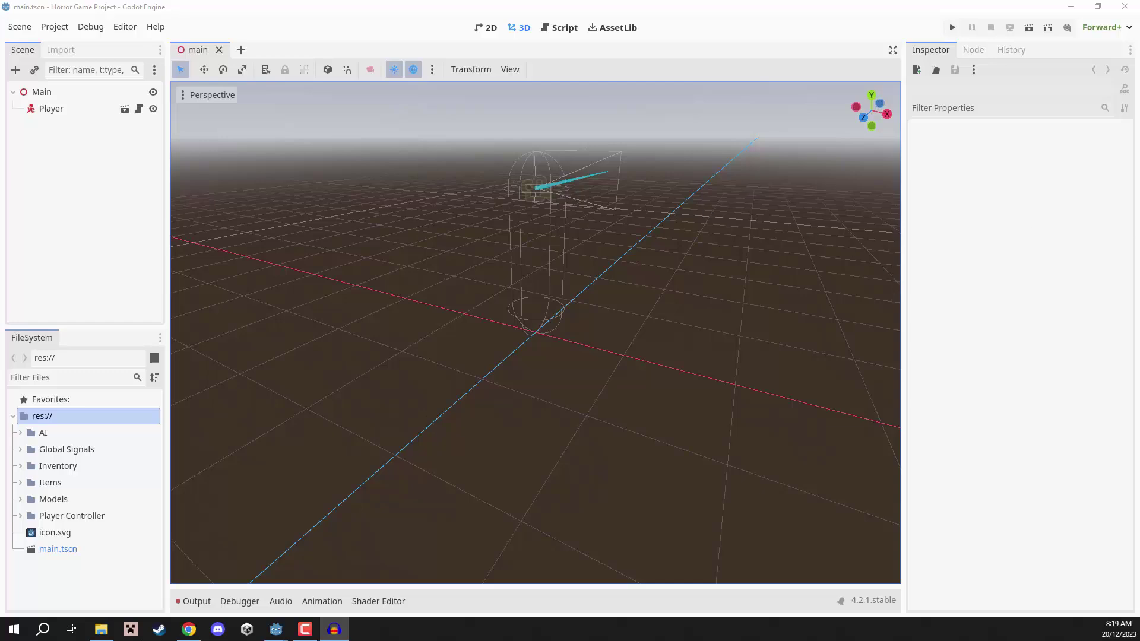
Place the Terrain.obj mesh from the Models folder into the main scene
{"action": "key", "text": "alt+Tab"}
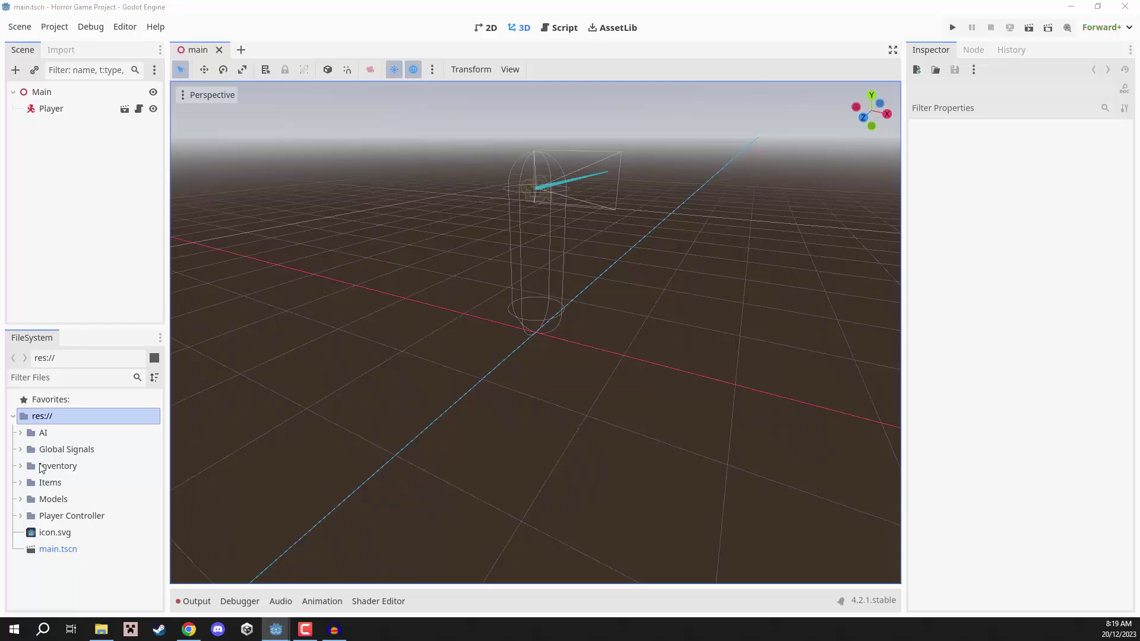
{"action": "left_click", "coordinate": [21, 499]}
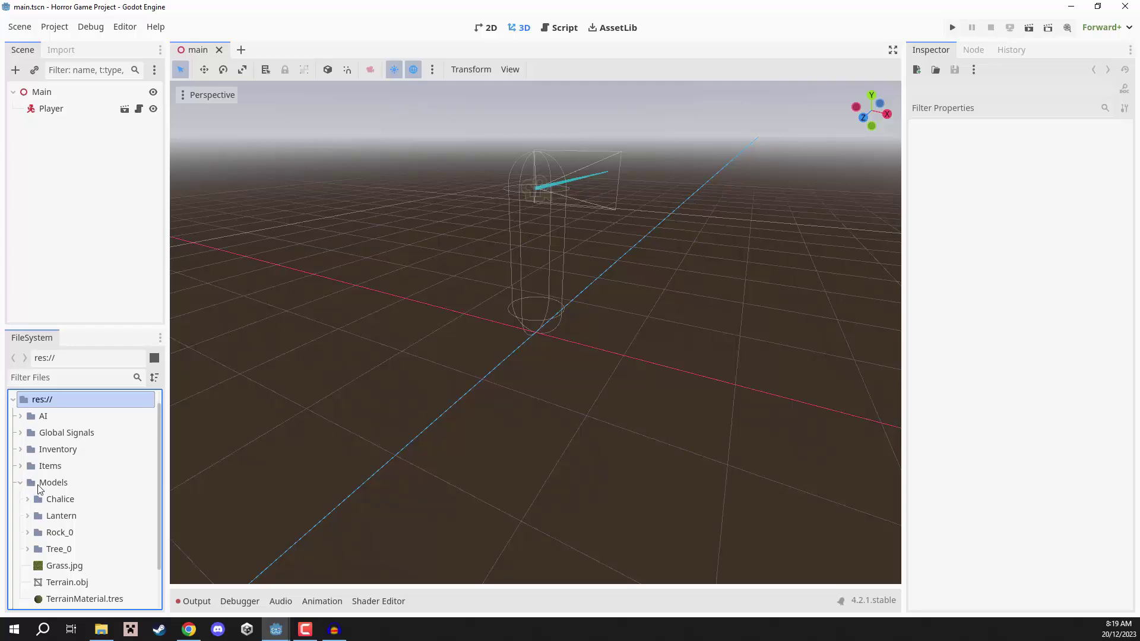
{"action": "scroll", "coordinate": [41, 493], "scroll_direction": "down", "scroll_amount": 2}
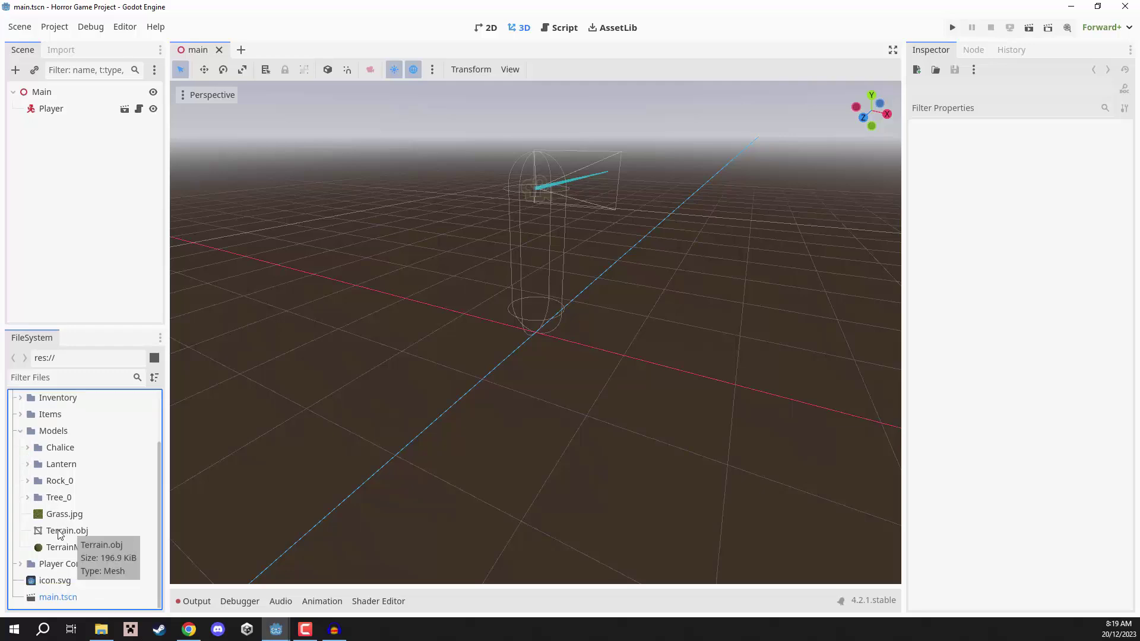
{"action": "left_click_drag", "start_coordinate": [60, 535], "coordinate": [530, 269]}
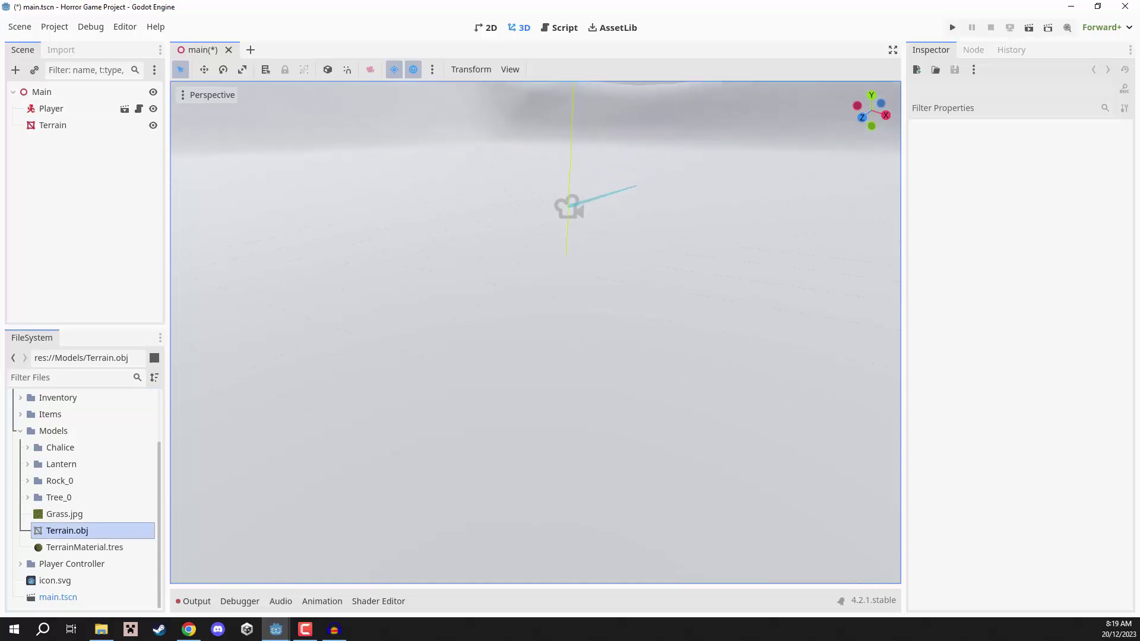
Set the Terrain node's position to 0, 0, 0 and its scale to 1.5 on all axes
{"action": "left_click", "coordinate": [968, 362]}
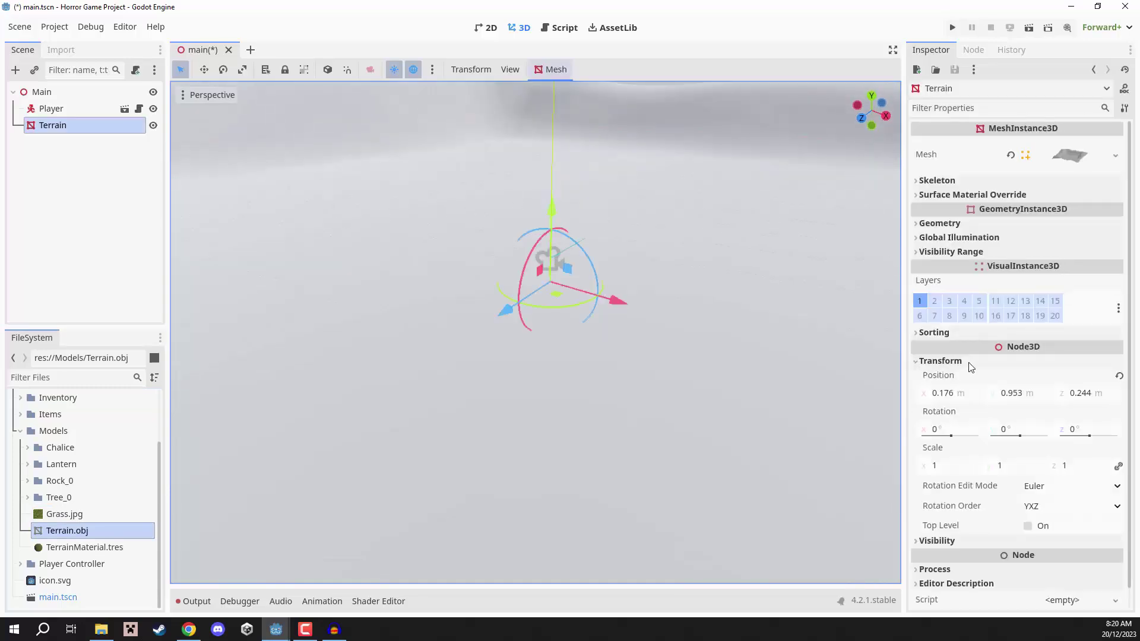
{"action": "scroll", "coordinate": [950, 372], "scroll_direction": "down", "scroll_amount": 1}
{"action": "left_click", "coordinate": [946, 373]}
{"action": "type", "text": "0"}
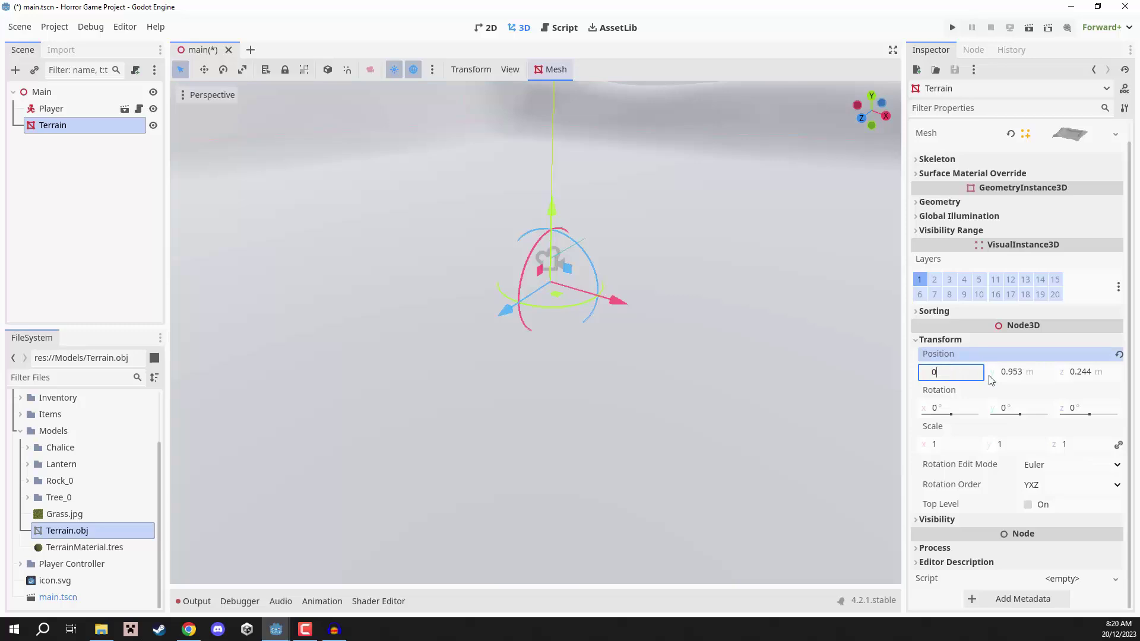
{"action": "key", "text": "Tab"}
{"action": "type", "text": "0"}
{"action": "key", "text": "Tab"}
{"action": "type", "text": "0"}
{"action": "key", "text": "Return"}
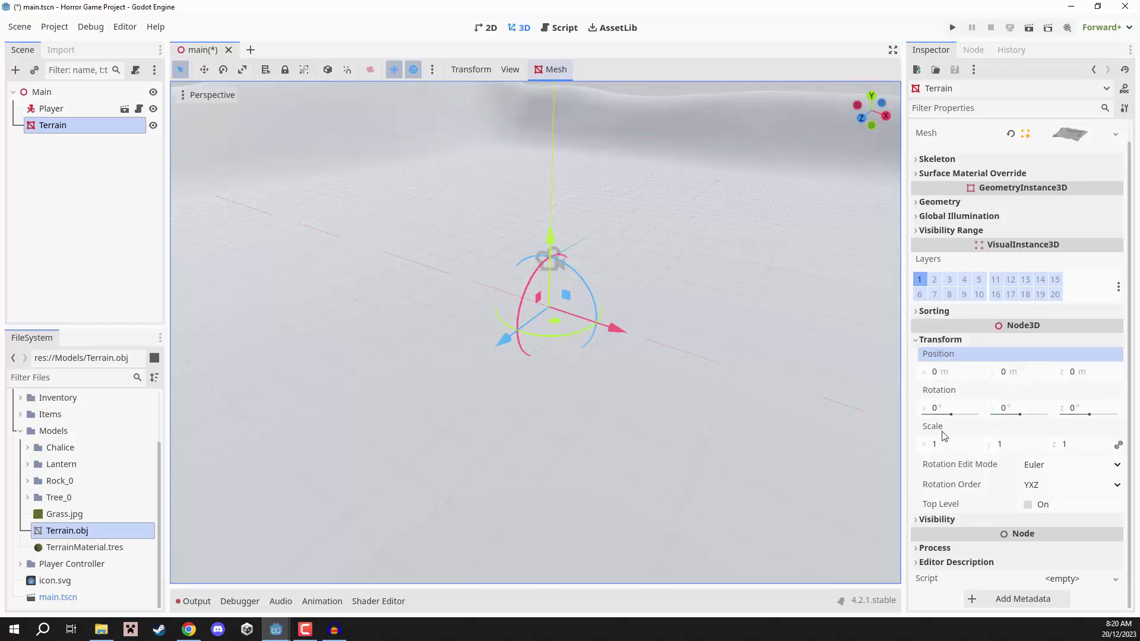
{"action": "left_click", "coordinate": [954, 442]}
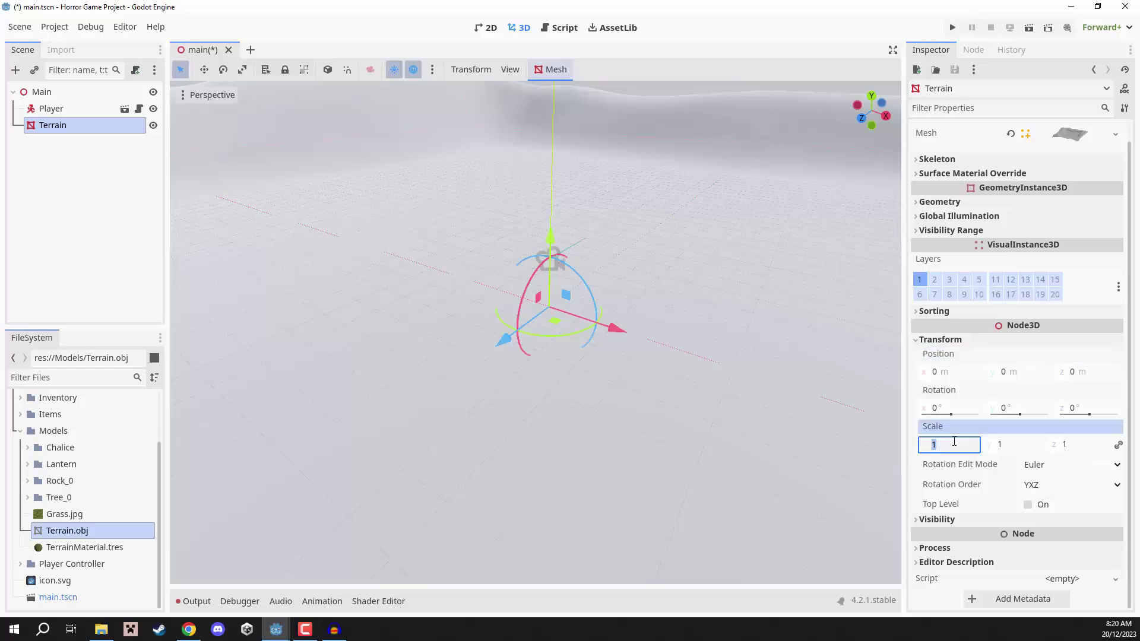
{"action": "key", "text": "Return"}
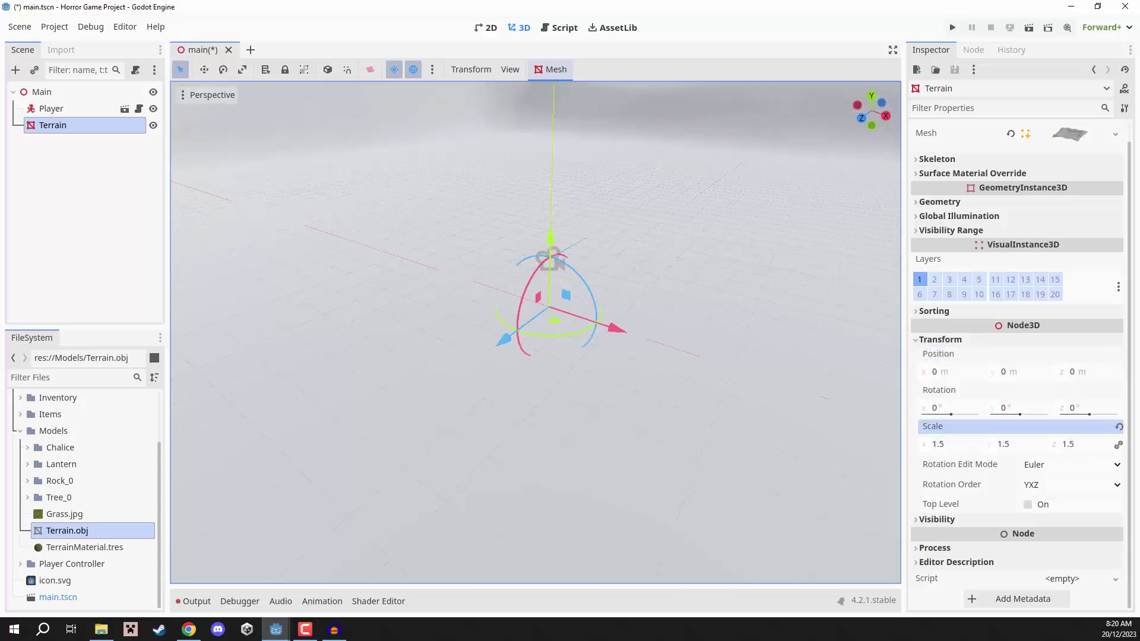
Apply TerrainMaterial.tres from the Models folder to the terrain mesh in the viewport
{"action": "right_click_drag", "start_coordinate": [528, 298], "coordinate": [512, 227]}
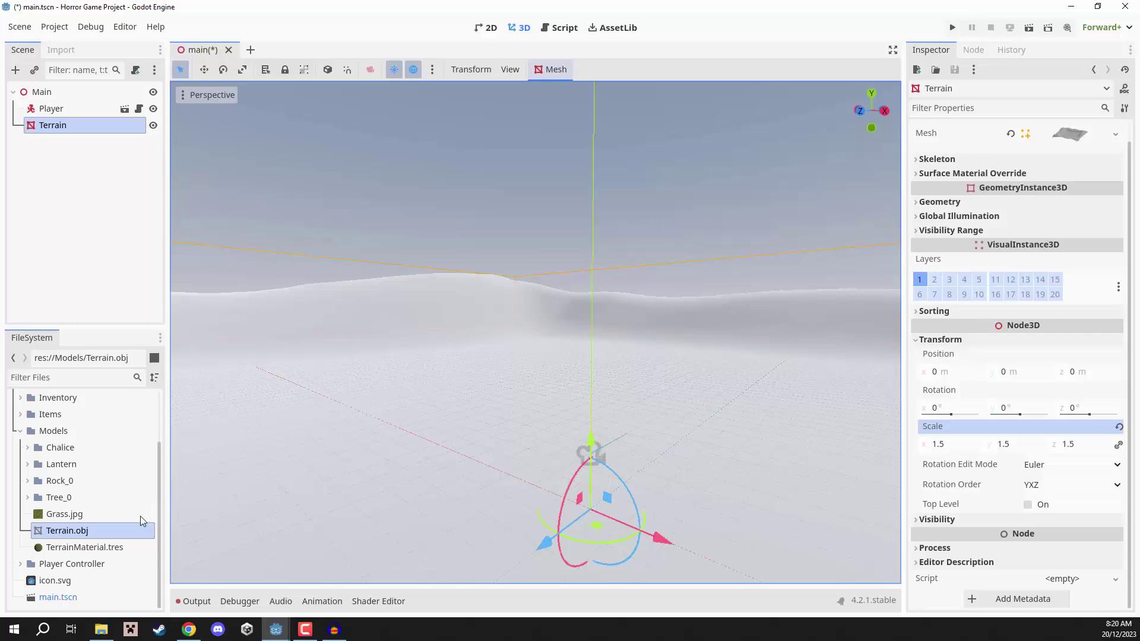
{"action": "left_click", "coordinate": [70, 553]}
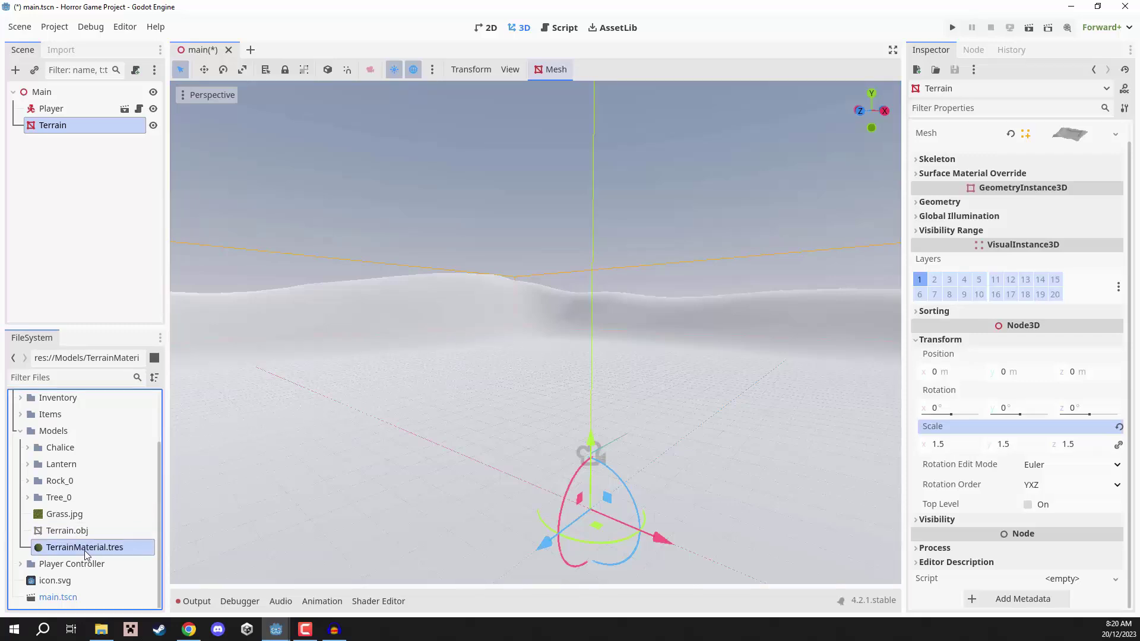
{"action": "left_click_drag", "start_coordinate": [61, 551], "coordinate": [438, 433]}
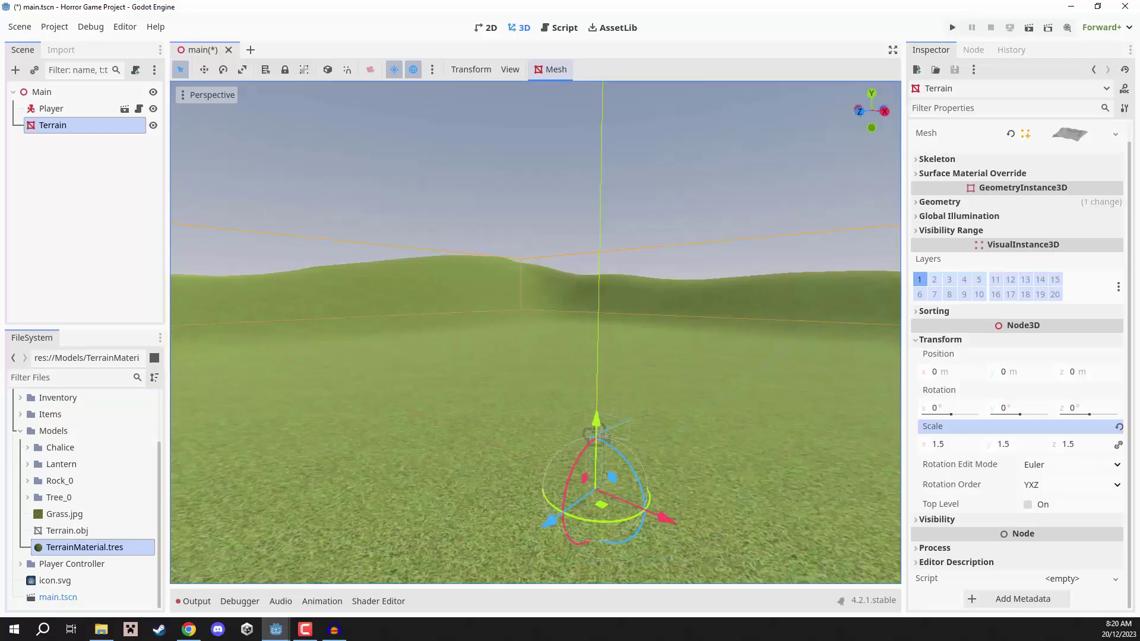
{"action": "key", "text": "w"}
{"action": "key", "text": "q"}
{"action": "right_click_drag", "start_coordinate": [548, 380], "coordinate": [548, 380]}
{"action": "key", "text": "s"}
{"action": "key", "text": "e"}
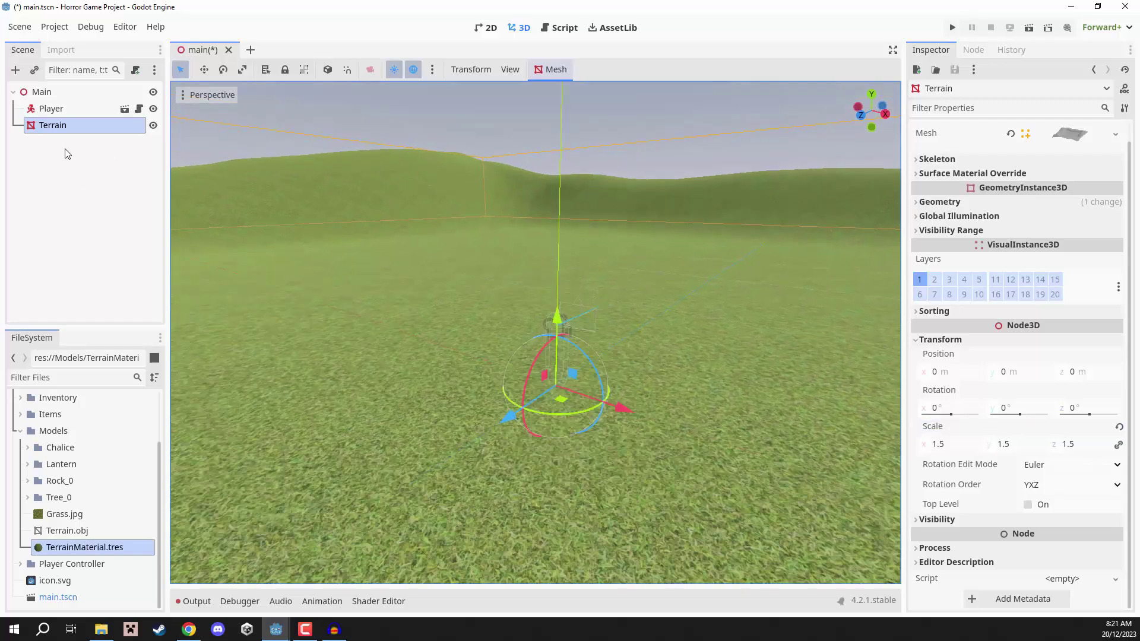
Add a StaticBody3D node under the Main root node
{"action": "left_click", "coordinate": [50, 175]}
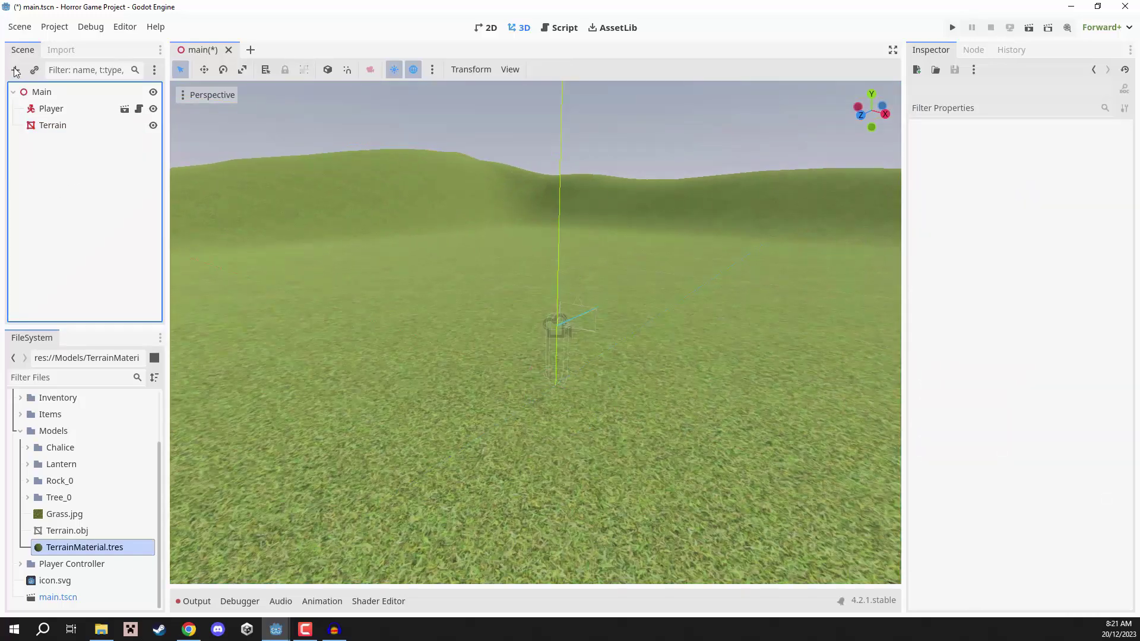
{"action": "left_click", "coordinate": [16, 70]}
{"action": "type", "text": "statoi"}
{"action": "key", "text": "BackSpace"}
{"action": "key", "text": "BackSpace"}
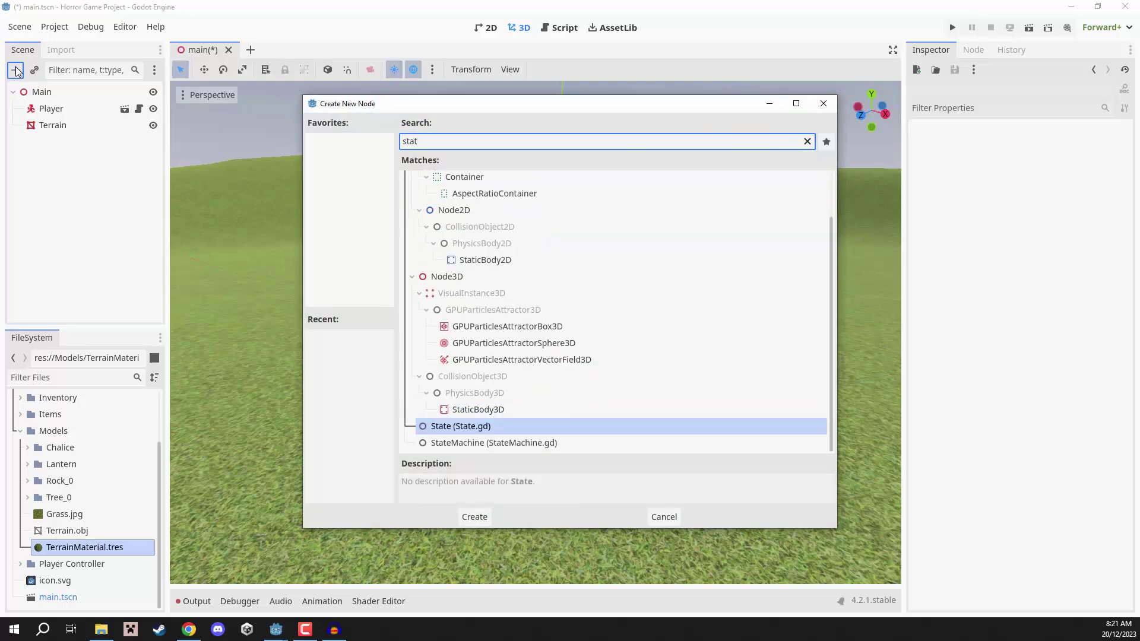
{"action": "type", "text": "ic"}
{"action": "key", "text": "Return"}
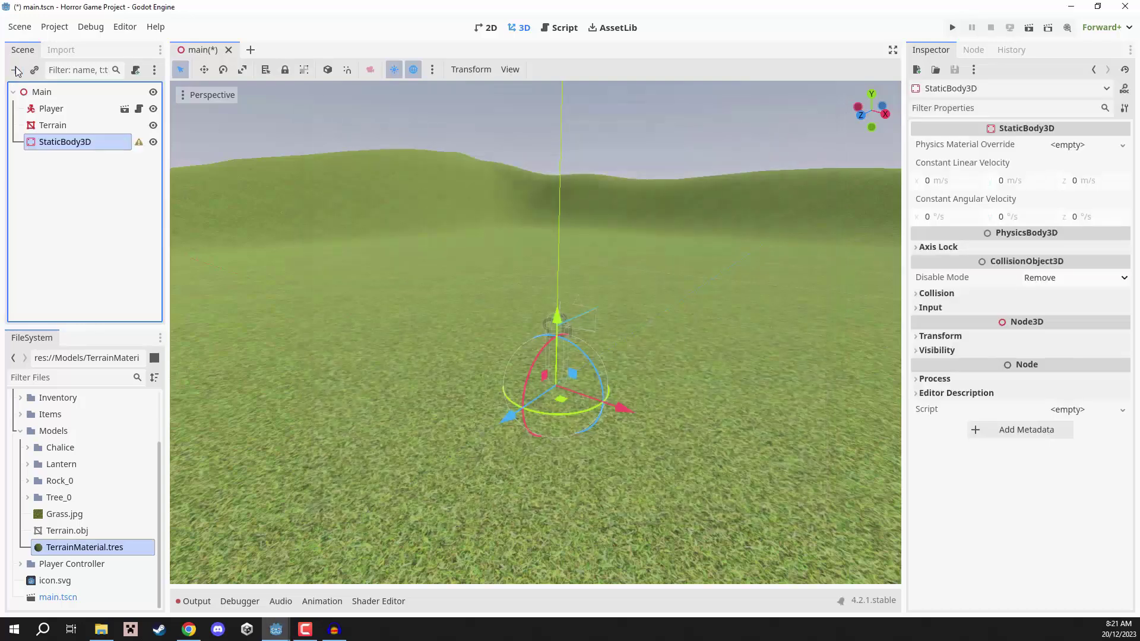
Make the Terrain mesh a child of StaticBody3D and rename the mesh node to Model
{"action": "left_click_drag", "start_coordinate": [58, 126], "coordinate": [76, 142]}
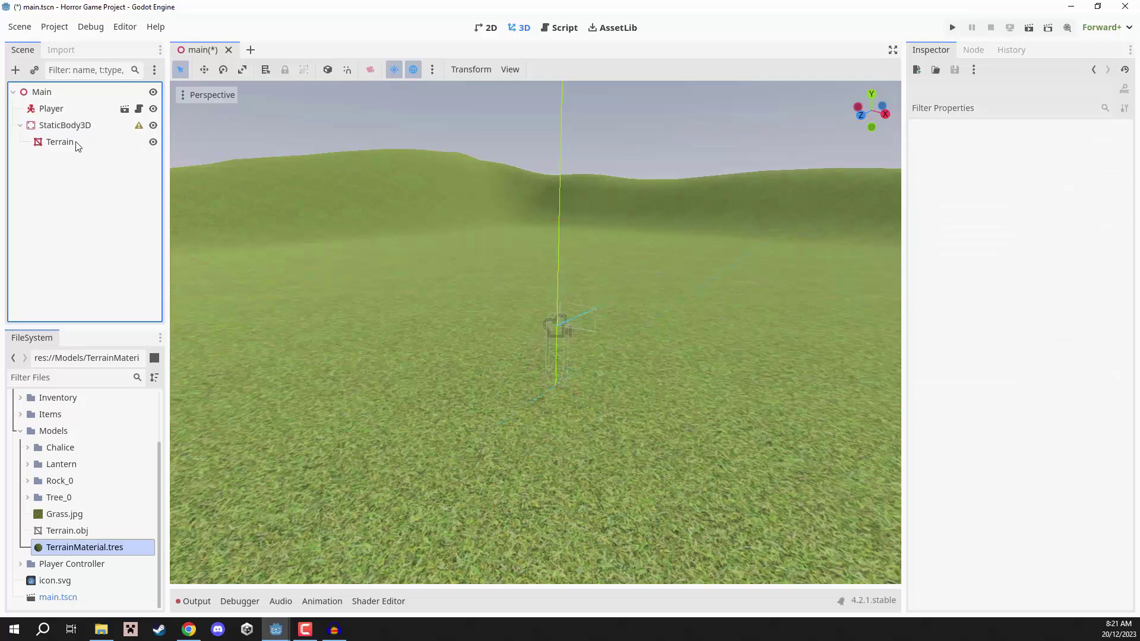
{"action": "double_click", "coordinate": [64, 142]}
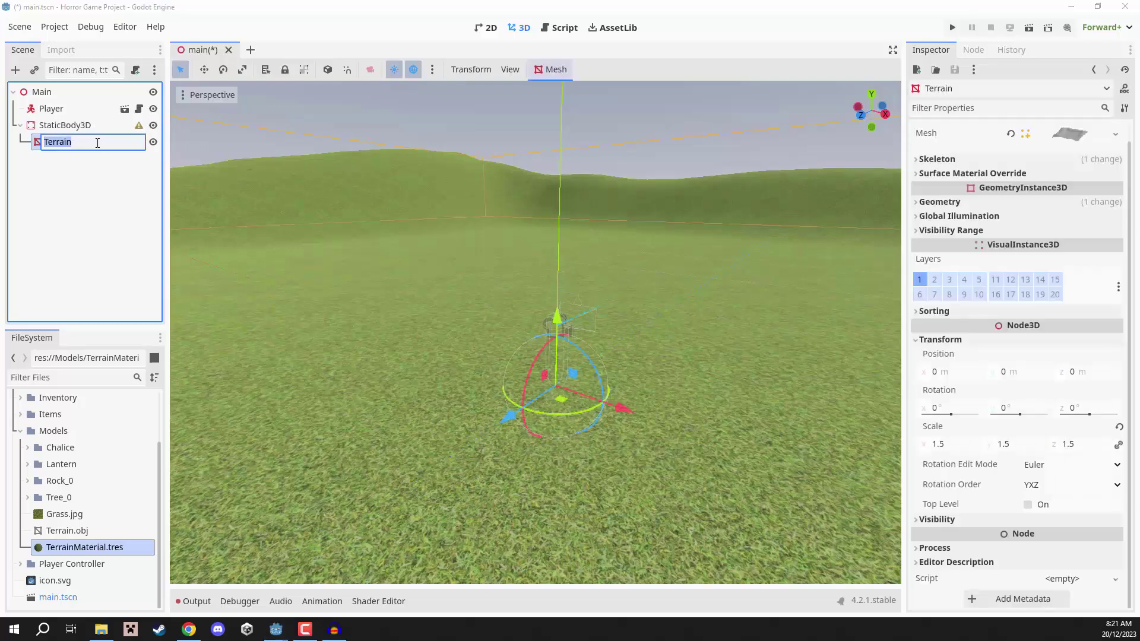
{"action": "type", "text": "Model"}
{"action": "key", "text": "Return"}
Rename the StaticBody3D node to Terrain
{"action": "left_click", "coordinate": [65, 127]}
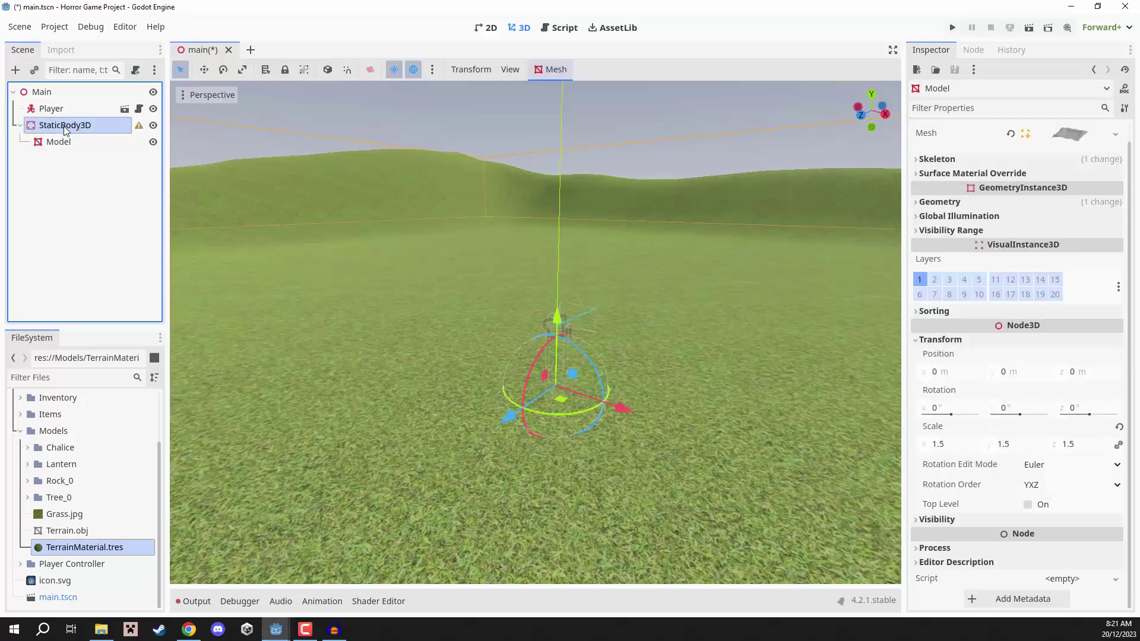
{"action": "double_click", "coordinate": [65, 127]}
{"action": "type", "text": "Terrain"}
{"action": "key", "text": "Return"}
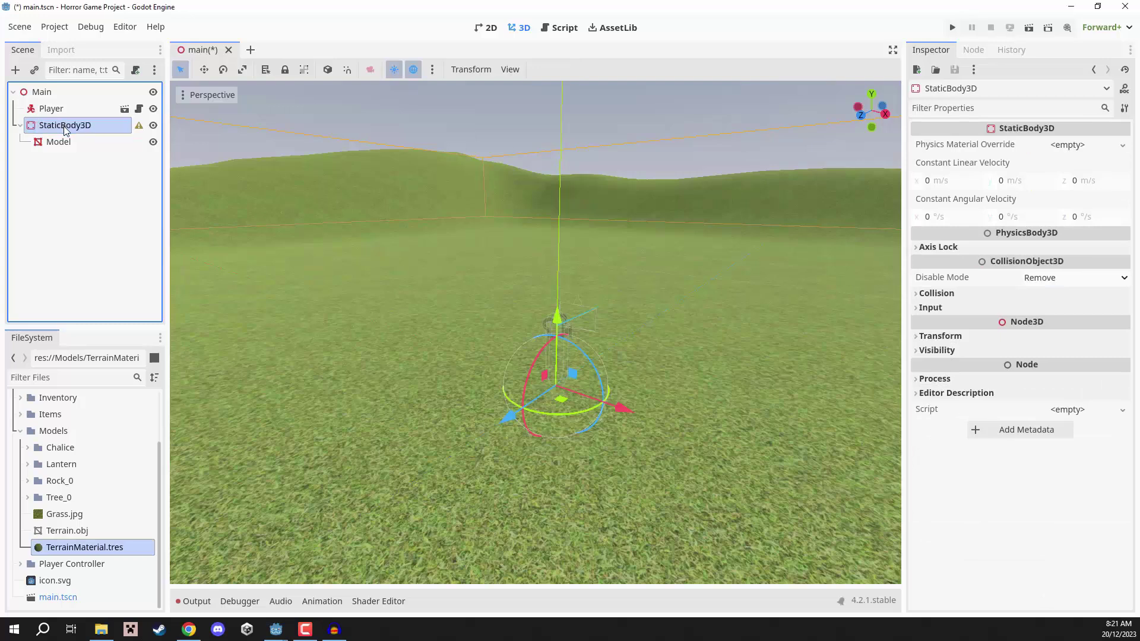
Create a trimesh collision sibling for the Model mesh and save the main scene
{"action": "left_click", "coordinate": [68, 143]}
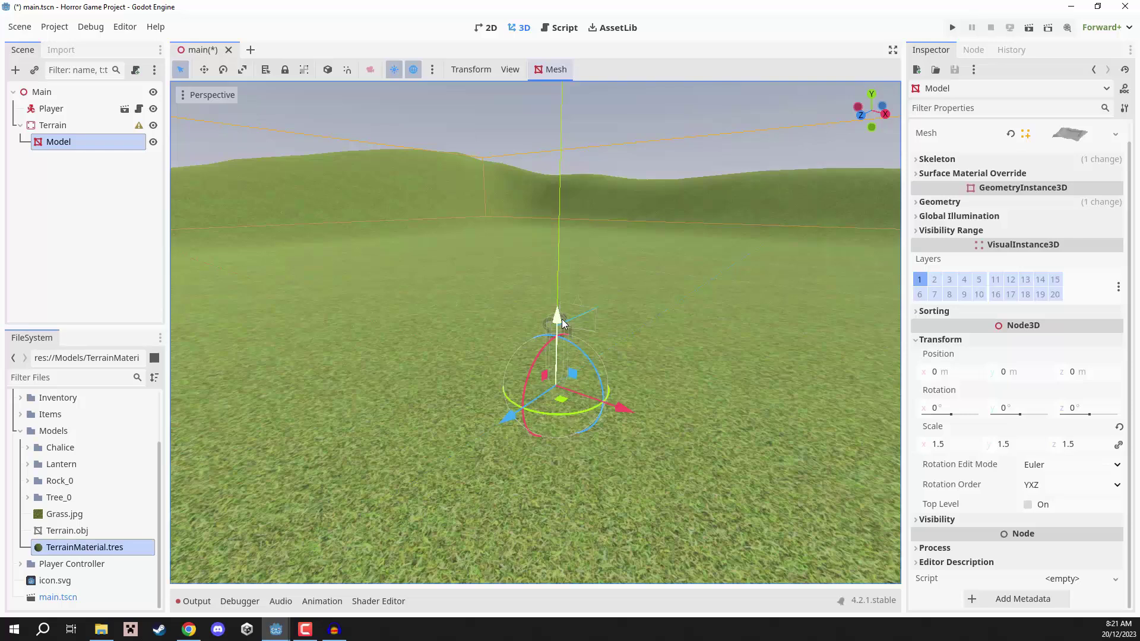
{"action": "left_click", "coordinate": [557, 69]}
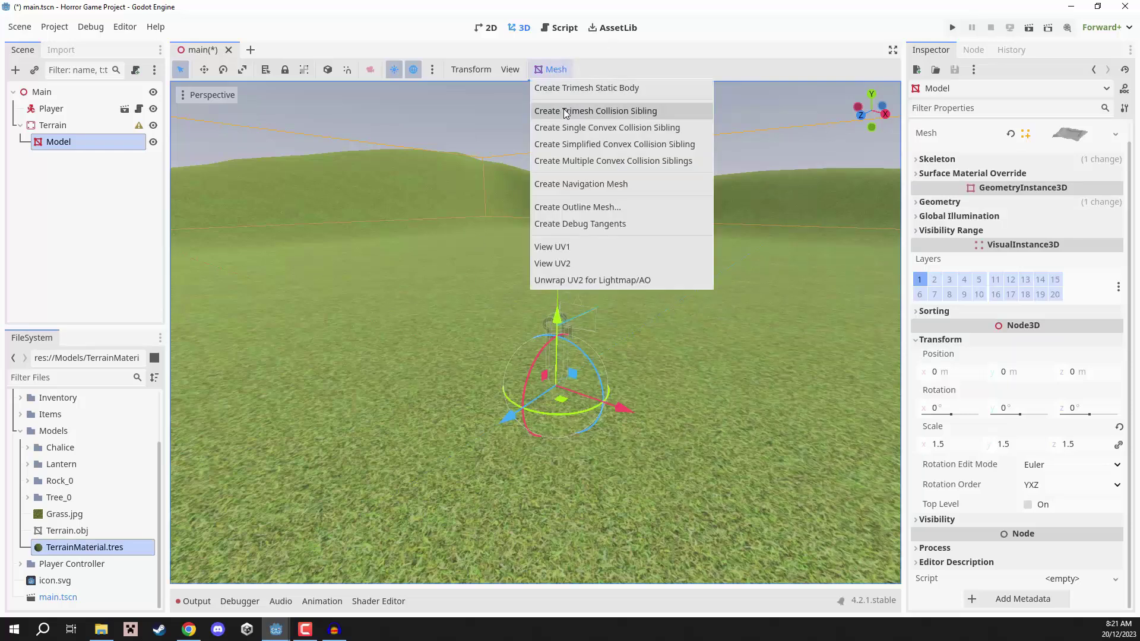
{"action": "left_click", "coordinate": [600, 111]}
{"action": "left_click", "coordinate": [119, 205]}
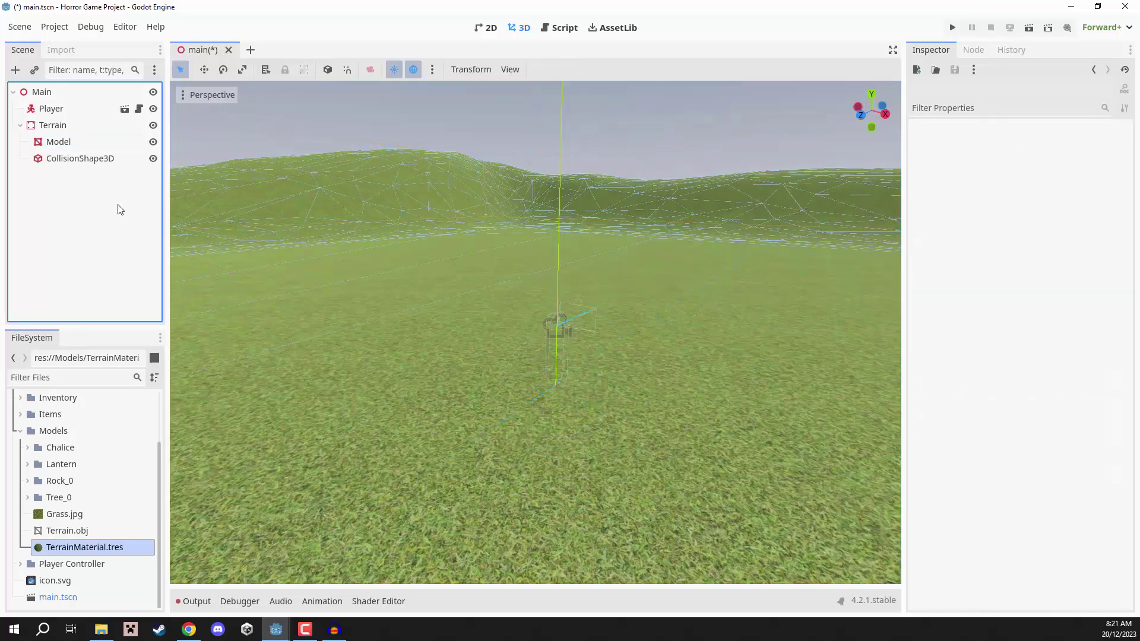
{"action": "key", "text": "ctrl+s"}
Run the project to test walking and looking around on the terrain, and stop the game
{"action": "left_click", "coordinate": [954, 26]}
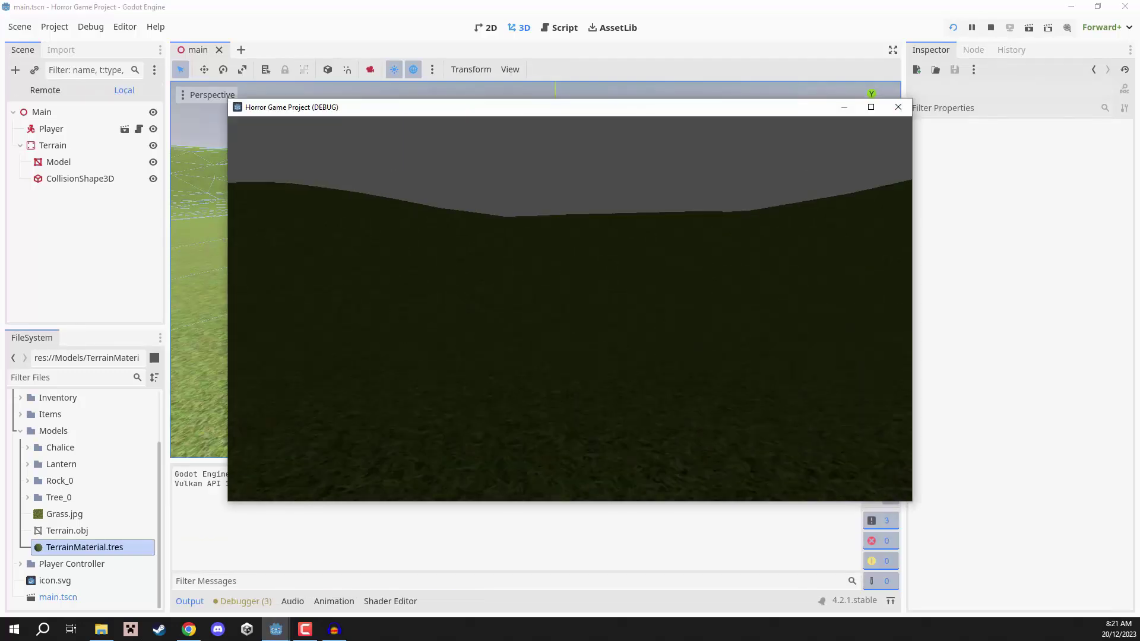
{"action": "key", "text": "w"}
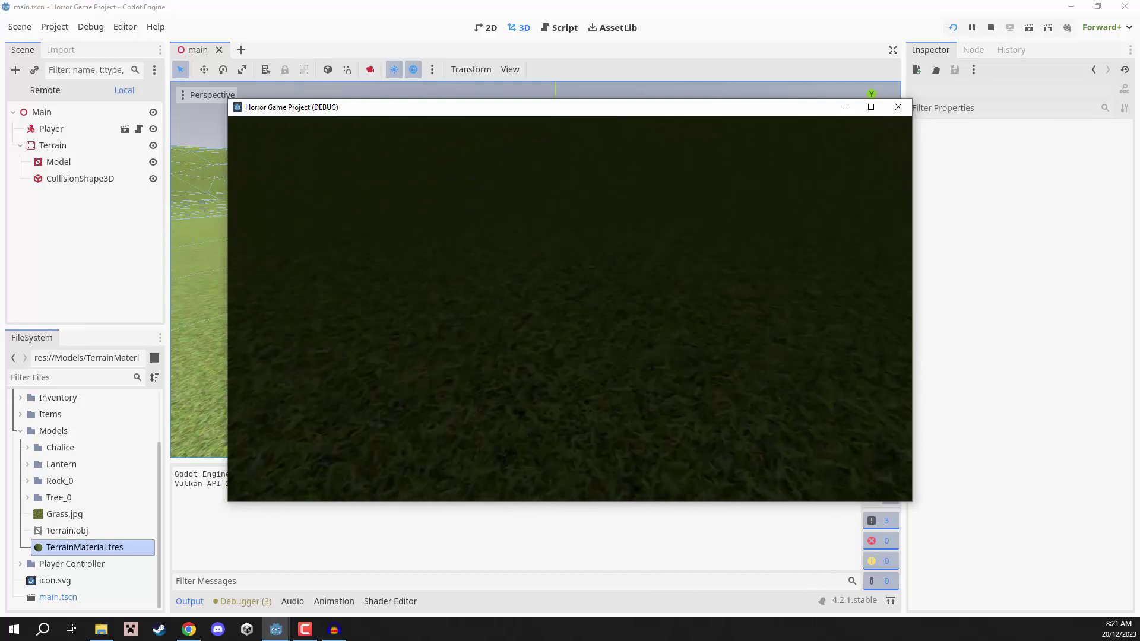
{"action": "key", "text": "Tab"}
{"action": "key", "text": "Tab"}
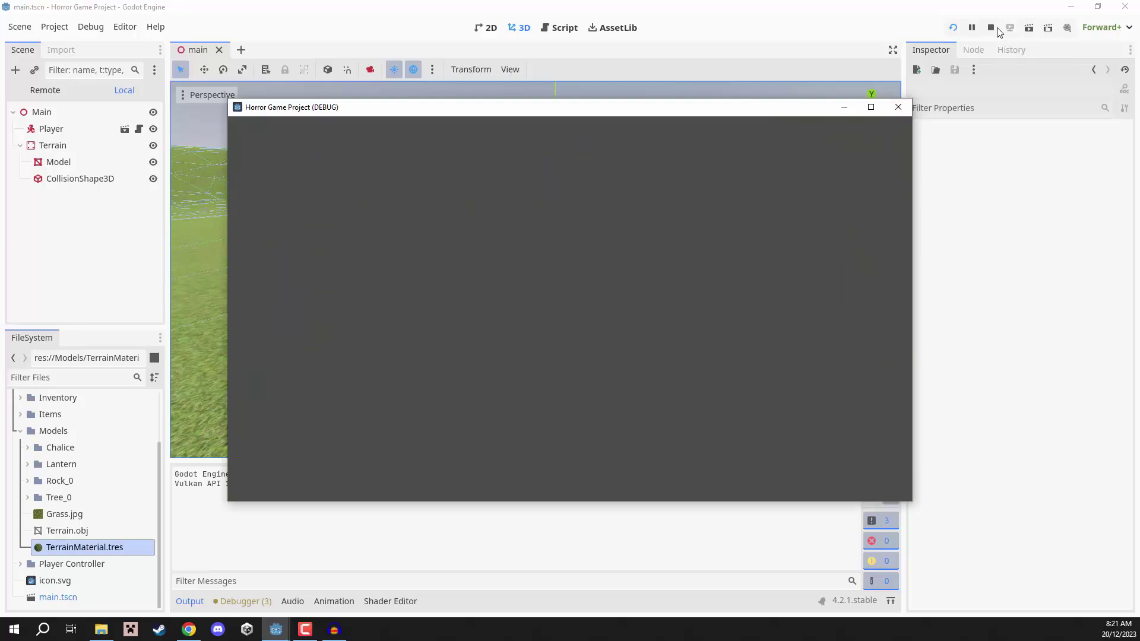
{"action": "left_click", "coordinate": [992, 28]}
Open the Player scene for editing, expand its node tree, and collapse the Inventory and InteractionController branches
{"action": "key", "text": "w"}
{"action": "right_click_drag", "start_coordinate": [612, 242], "coordinate": [508, 250]}
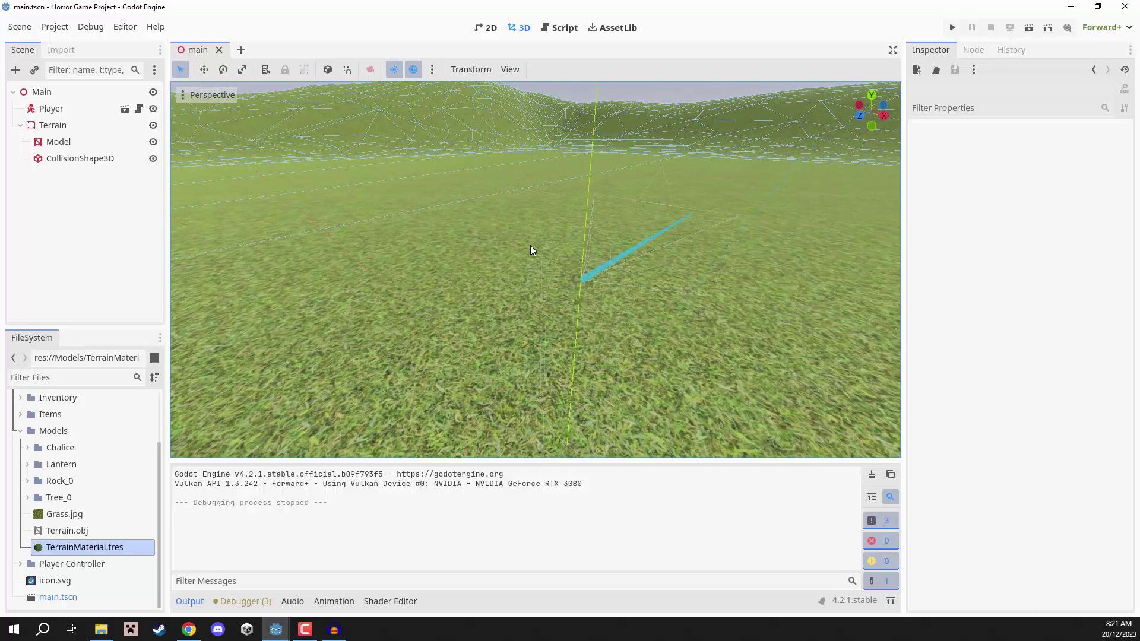
{"action": "left_click", "coordinate": [75, 215]}
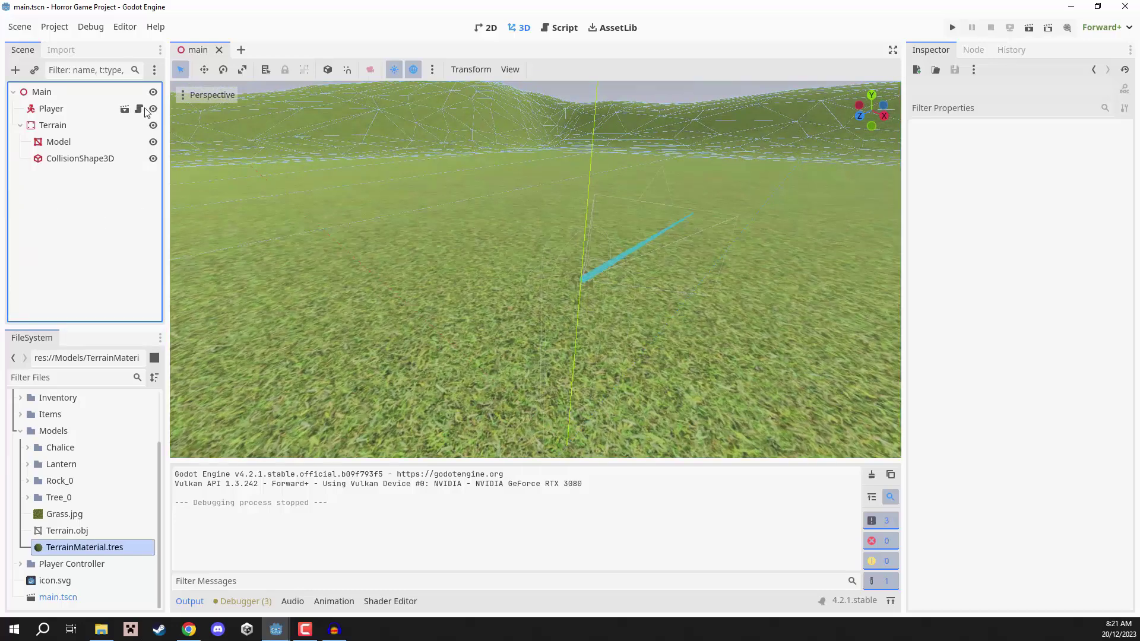
{"action": "left_click", "coordinate": [124, 110]}
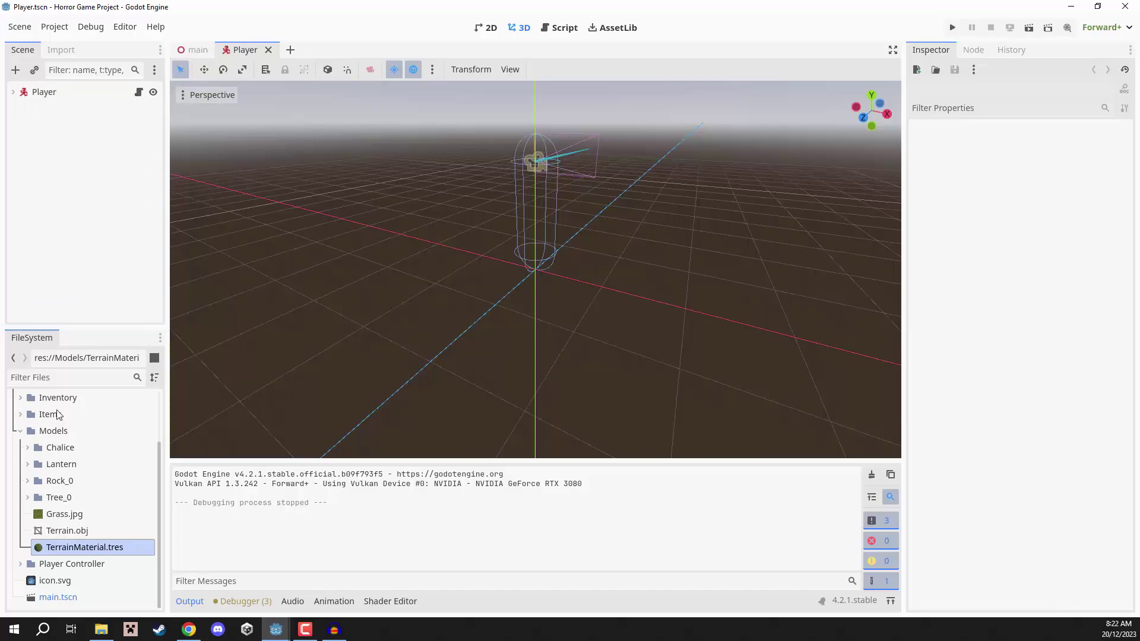
{"action": "left_click", "coordinate": [194, 49]}
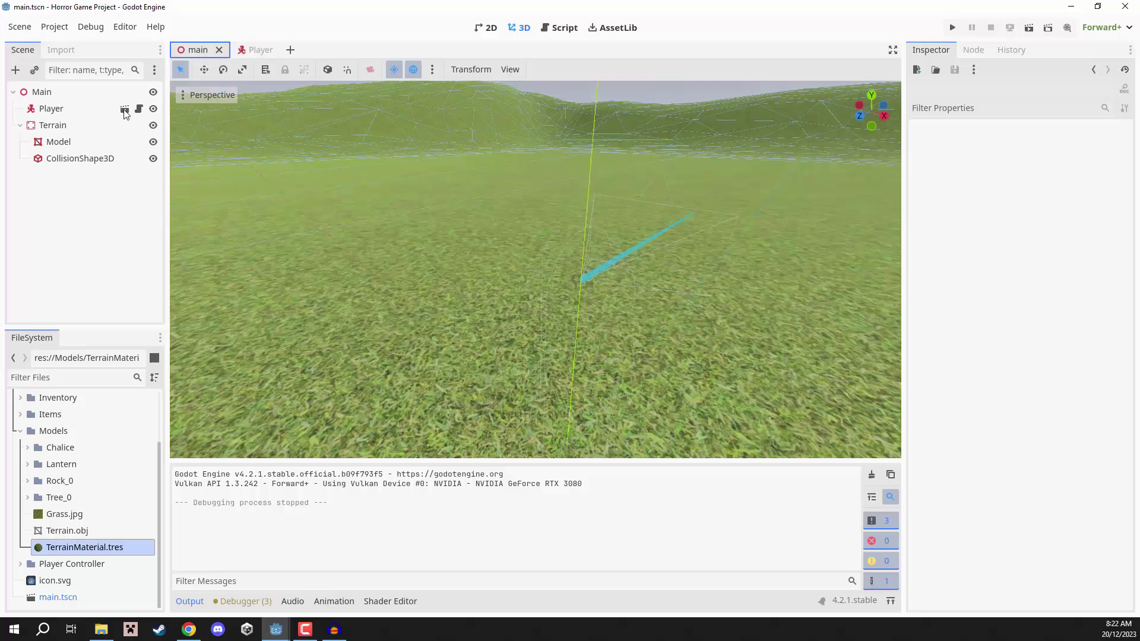
{"action": "left_click", "coordinate": [124, 110]}
{"action": "left_click", "coordinate": [13, 92]}
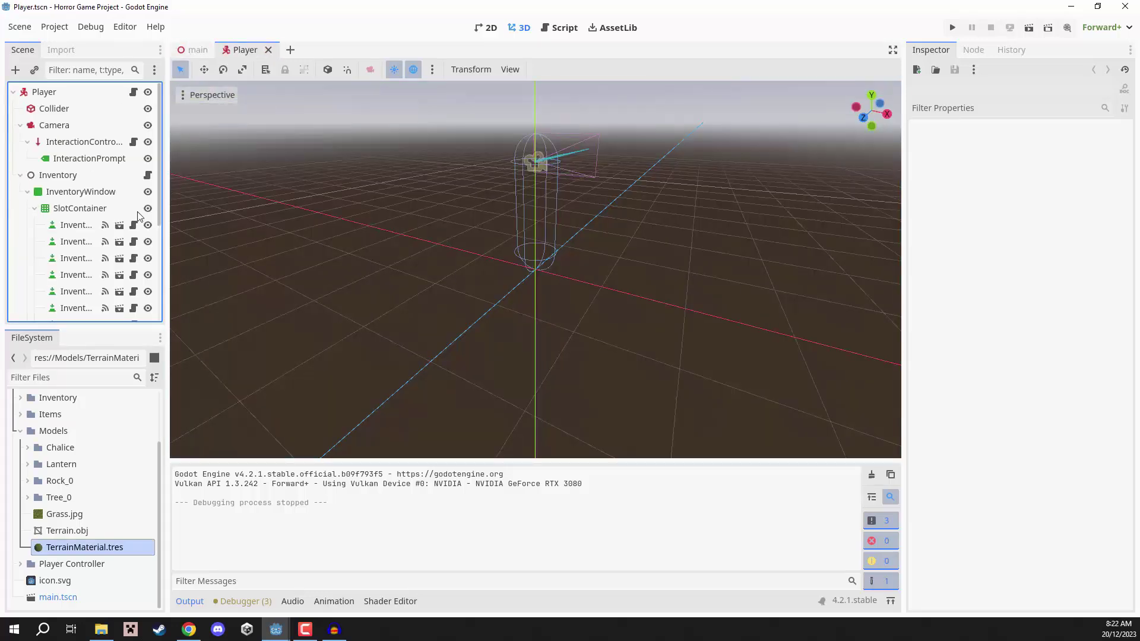
{"action": "left_click", "coordinate": [20, 175]}
{"action": "left_click", "coordinate": [27, 141]}
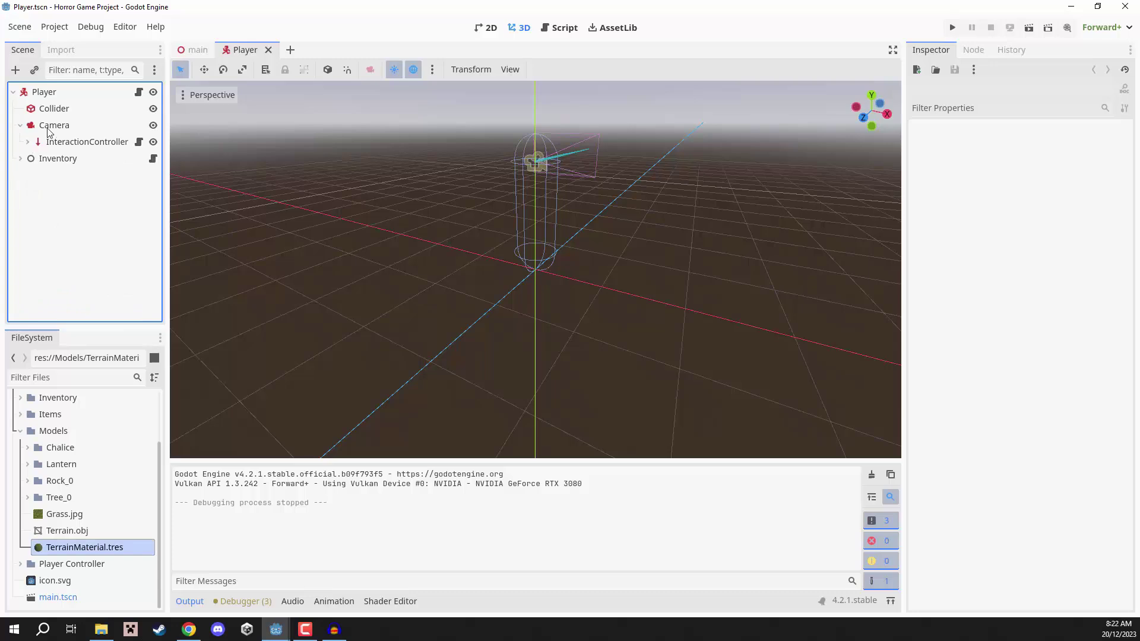
Add an OmniLight3D node as a child of the player's Camera
{"action": "left_click", "coordinate": [51, 127]}
{"action": "right_click", "coordinate": [48, 125]}
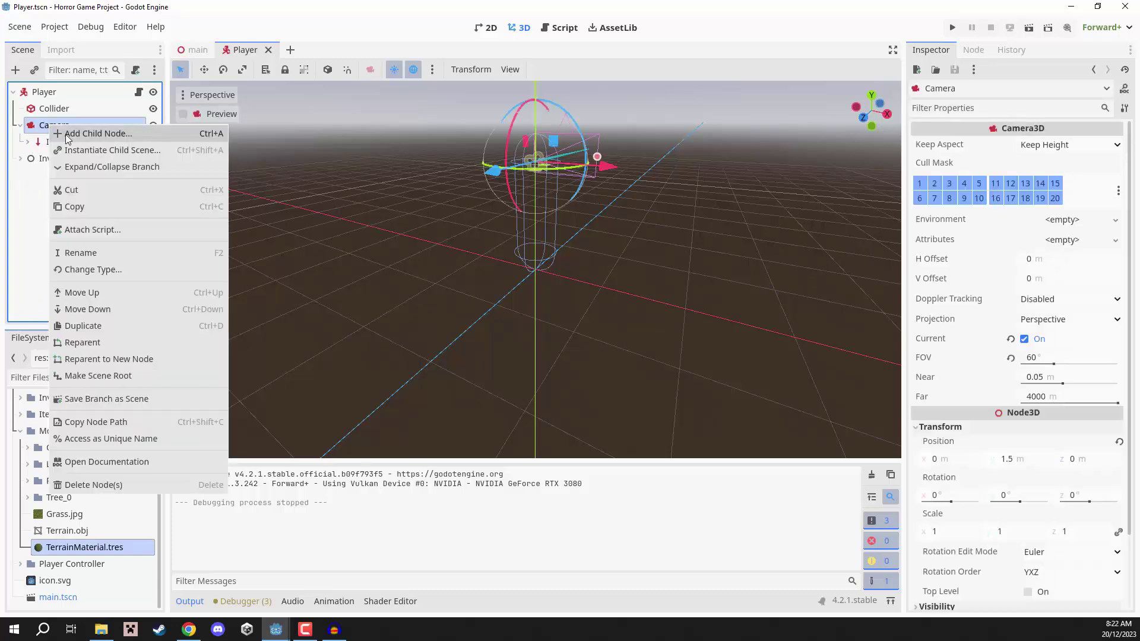
{"action": "left_click", "coordinate": [67, 136]}
{"action": "type", "text": "omni"}
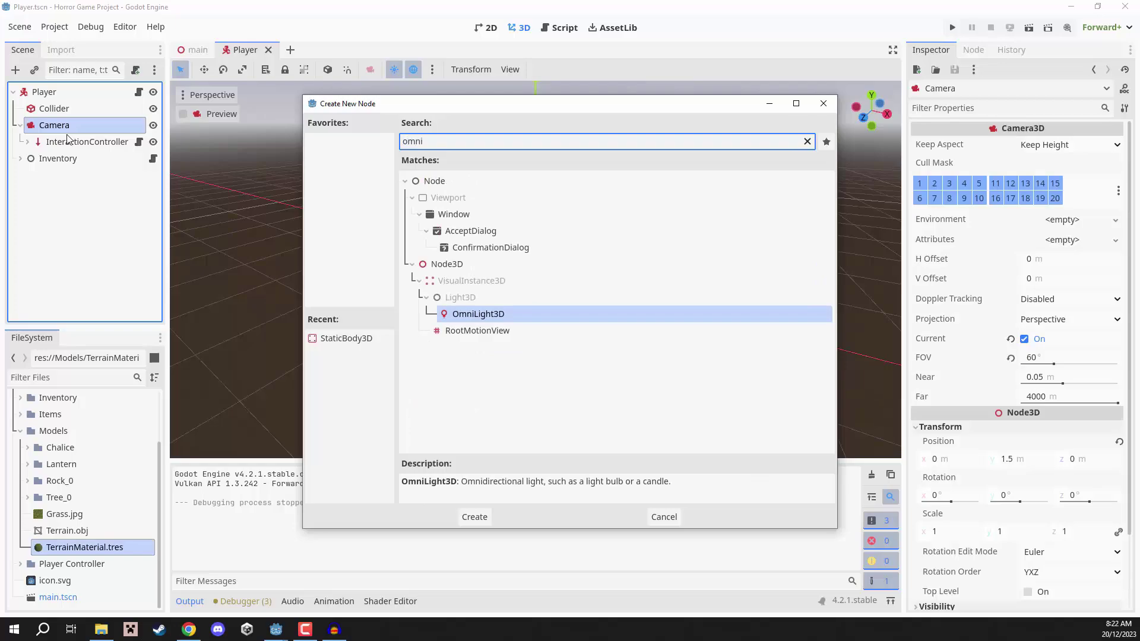
{"action": "key", "text": "Return"}
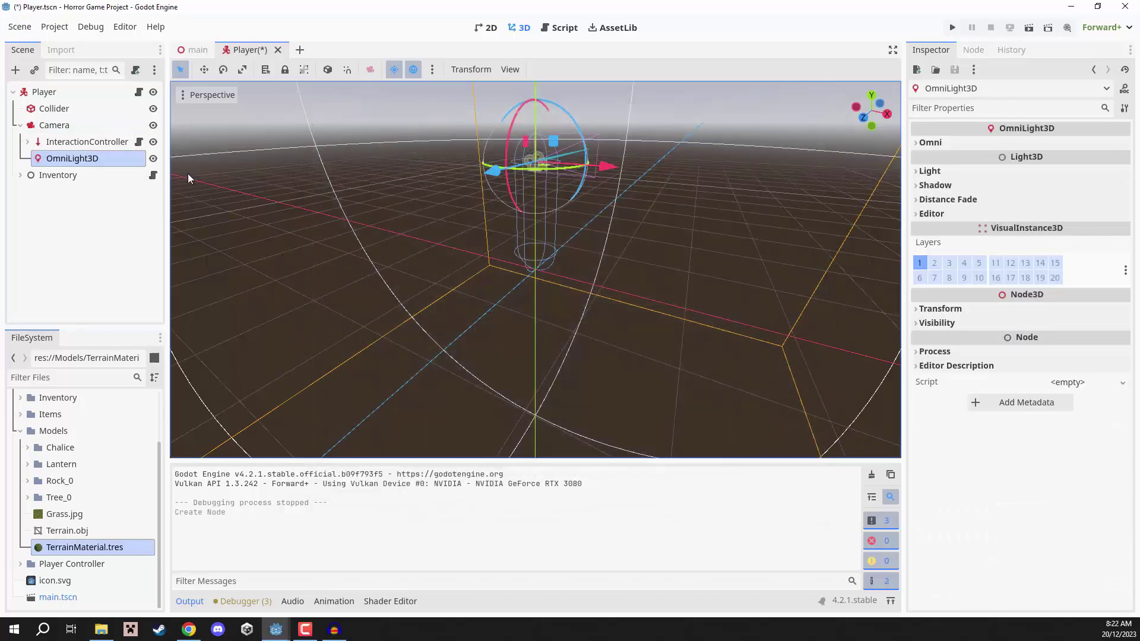
Change the OmniLight3D's light colour from white to a soft, partly desaturated orange using HSV values
{"action": "left_click", "coordinate": [190, 601]}
{"action": "key", "text": "f"}
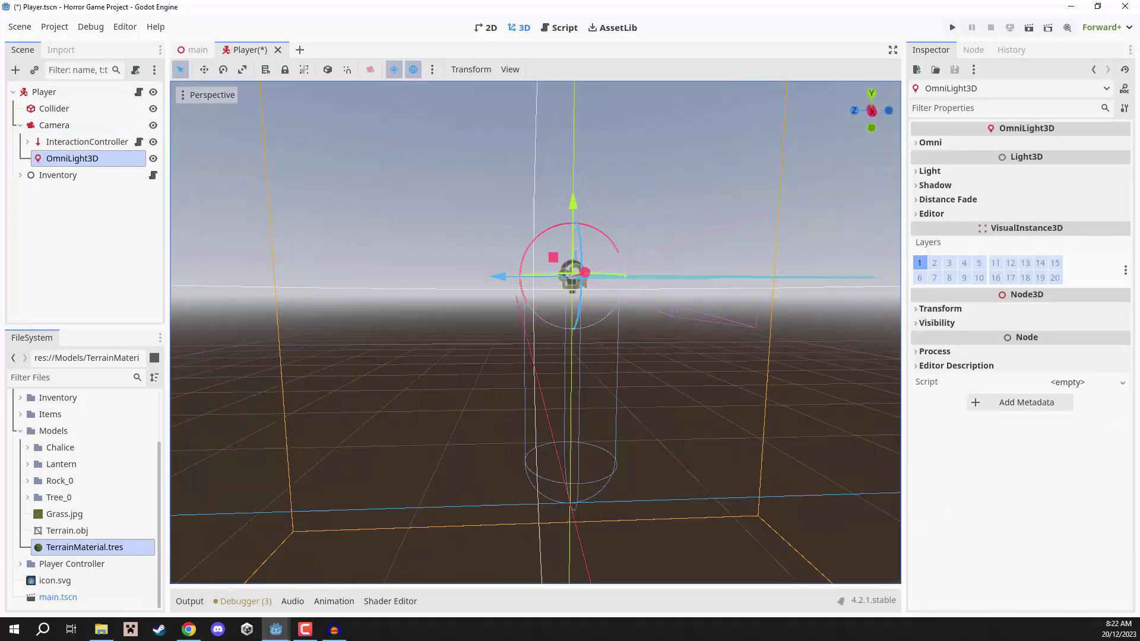
{"action": "left_click", "coordinate": [930, 171]}
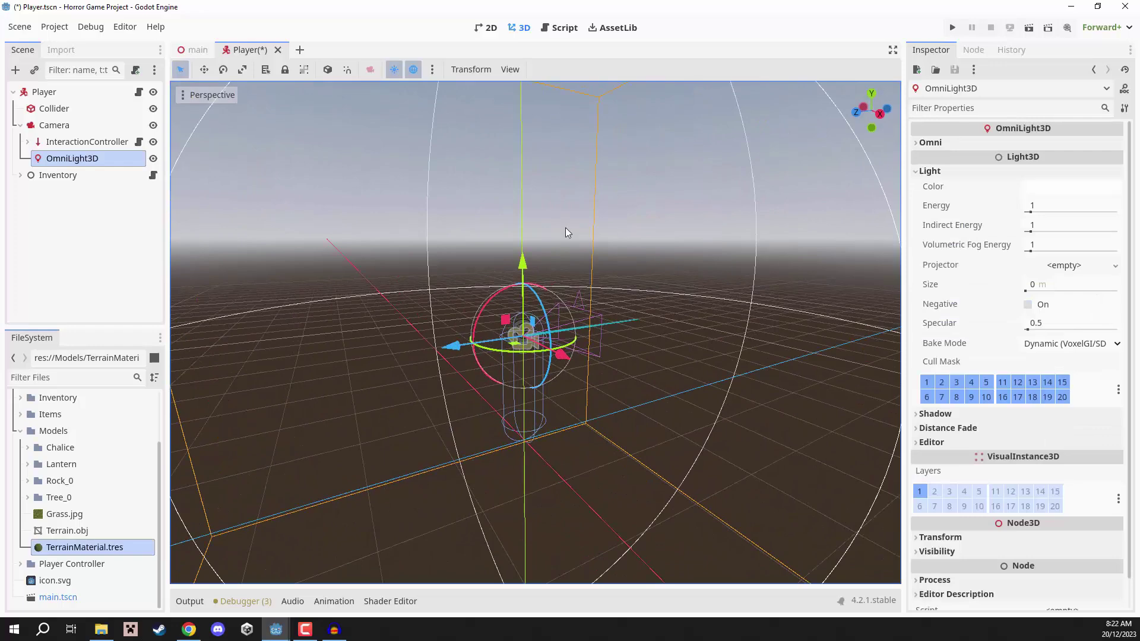
{"action": "left_click", "coordinate": [1040, 190]}
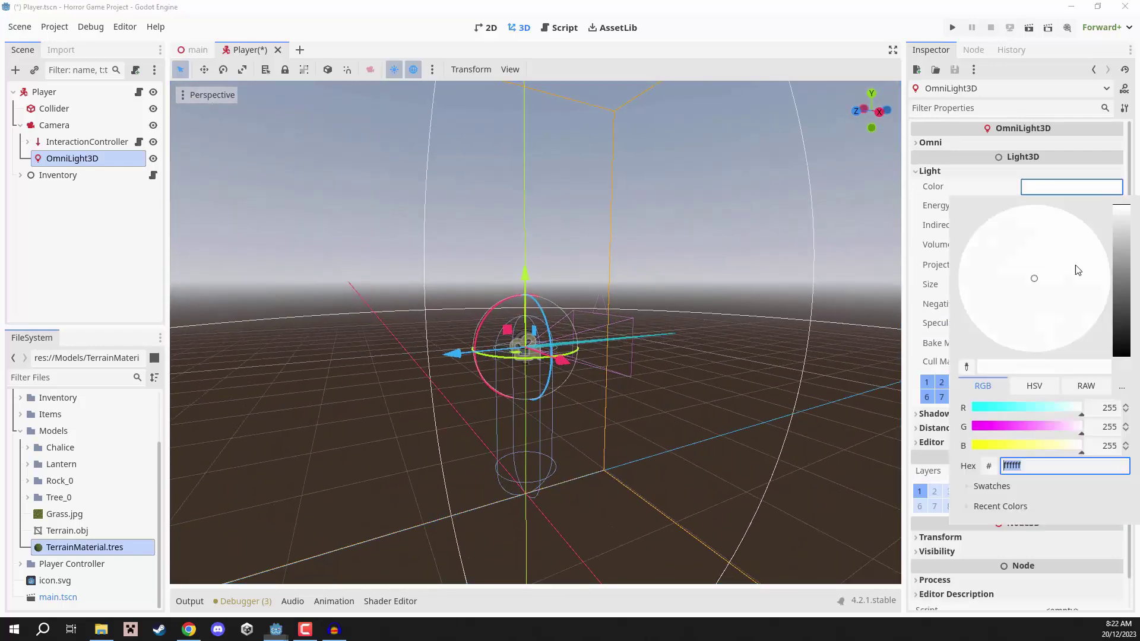
{"action": "left_click", "coordinate": [1033, 386]}
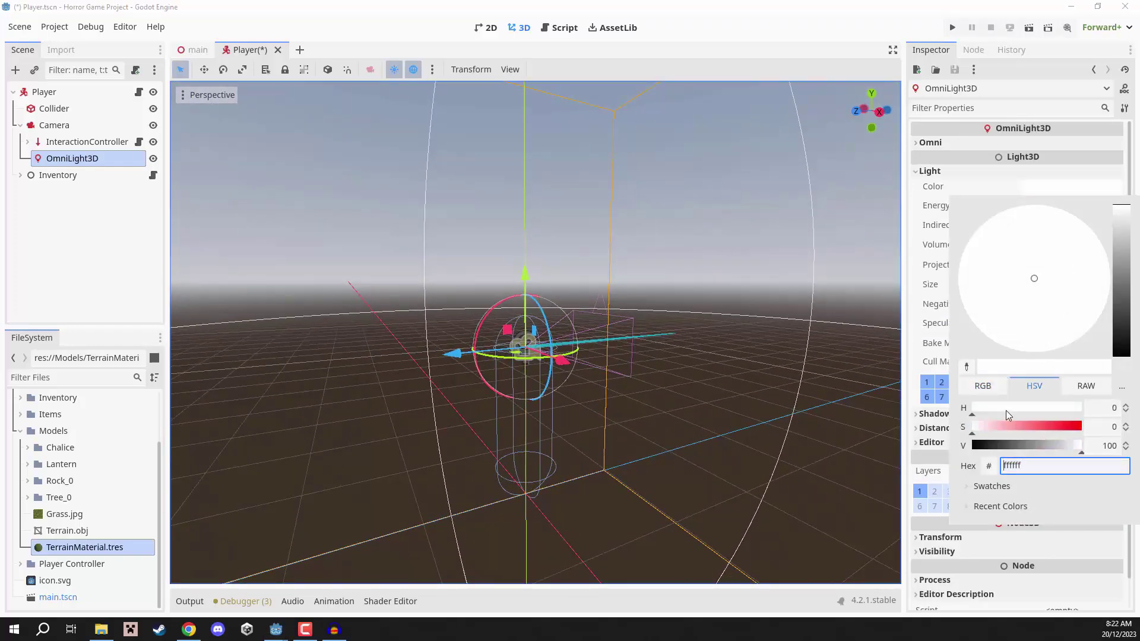
{"action": "left_click_drag", "start_coordinate": [983, 426], "coordinate": [1084, 427]}
{"action": "left_click_drag", "start_coordinate": [991, 404], "coordinate": [984, 410]}
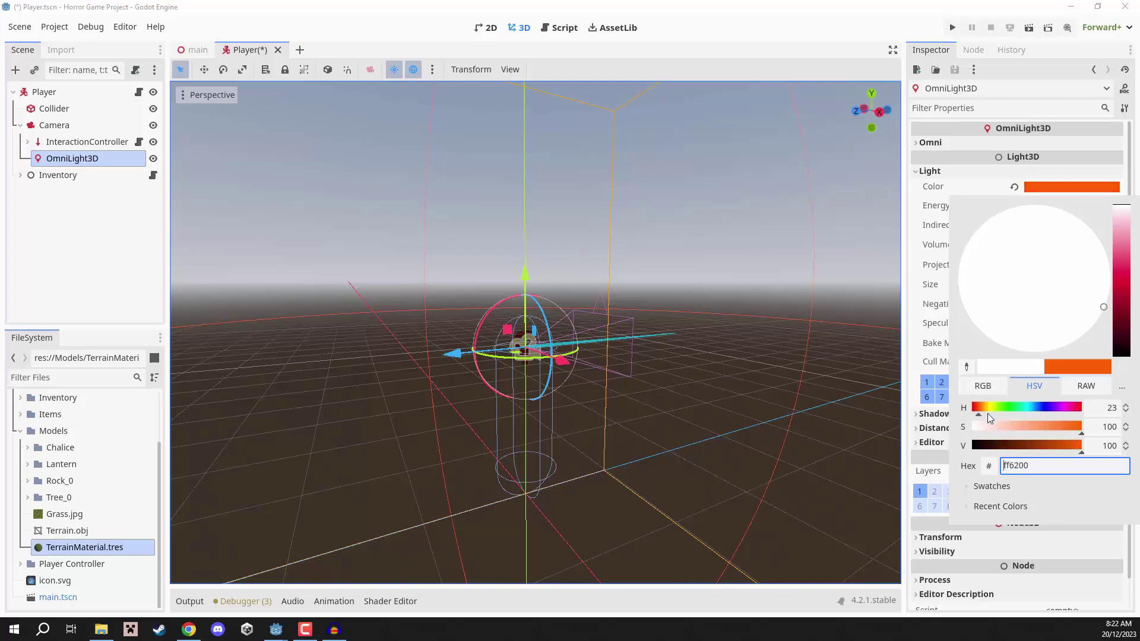
{"action": "left_click_drag", "start_coordinate": [1067, 426], "coordinate": [1038, 427]}
{"action": "left_click", "coordinate": [1038, 186]}
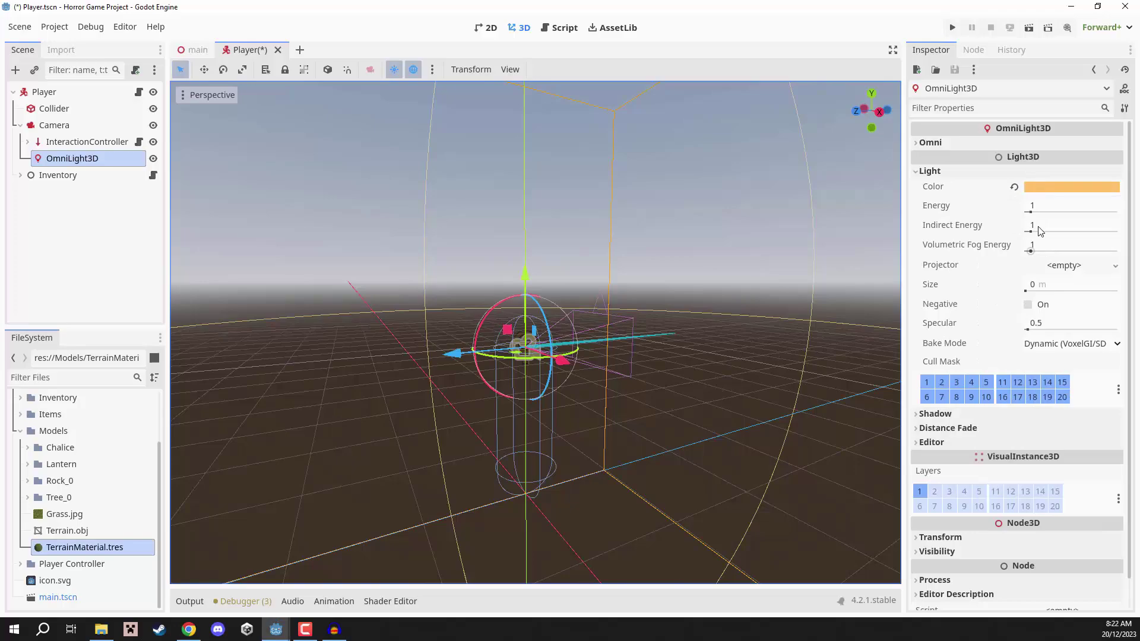
Set the OmniLight3D's energy to 4, enlarge its radius to about 8.58, and save the Player scene
{"action": "left_click", "coordinate": [1041, 209]}
{"action": "key", "text": "Return"}
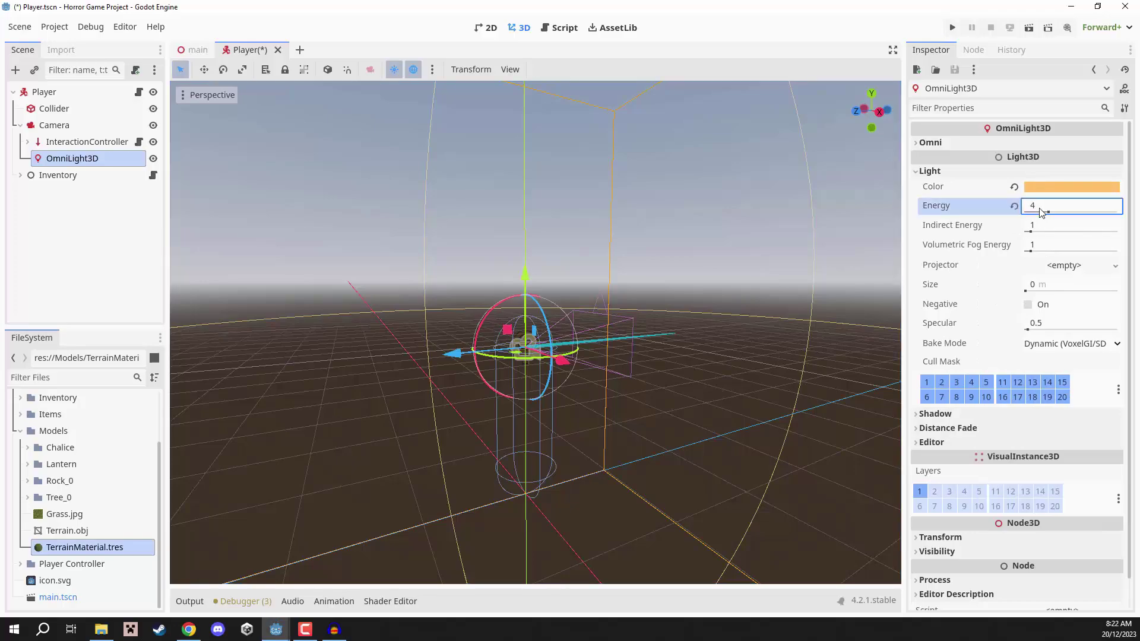
{"action": "middle_click_drag", "start_coordinate": [796, 215], "coordinate": [781, 243]}
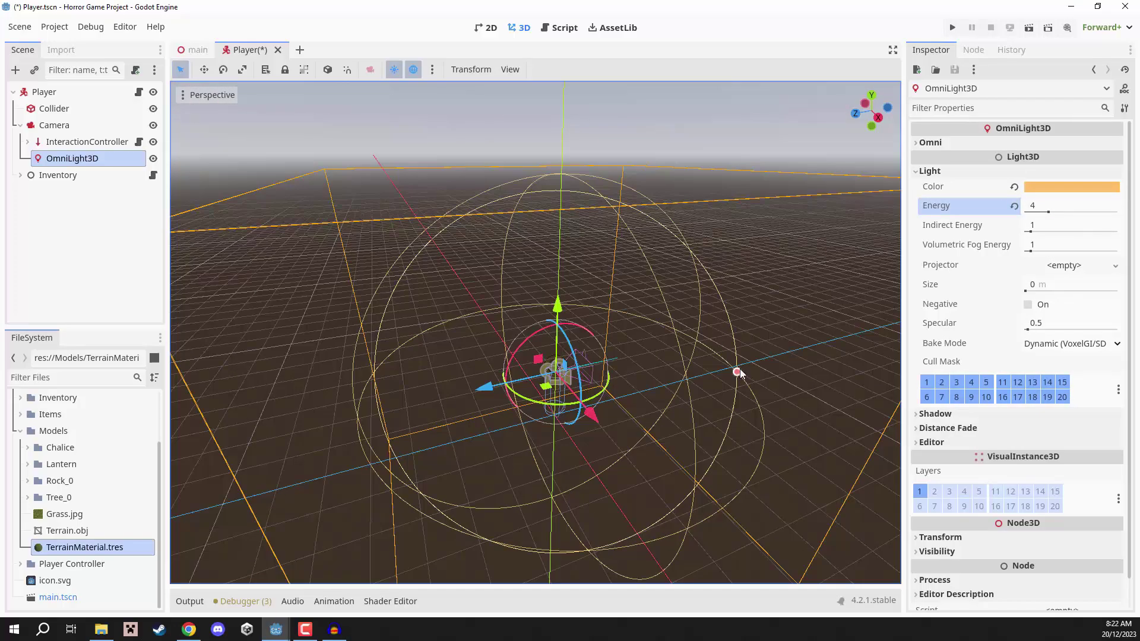
{"action": "left_click_drag", "start_coordinate": [737, 372], "coordinate": [866, 372]}
{"action": "key", "text": "ctrl+s"}
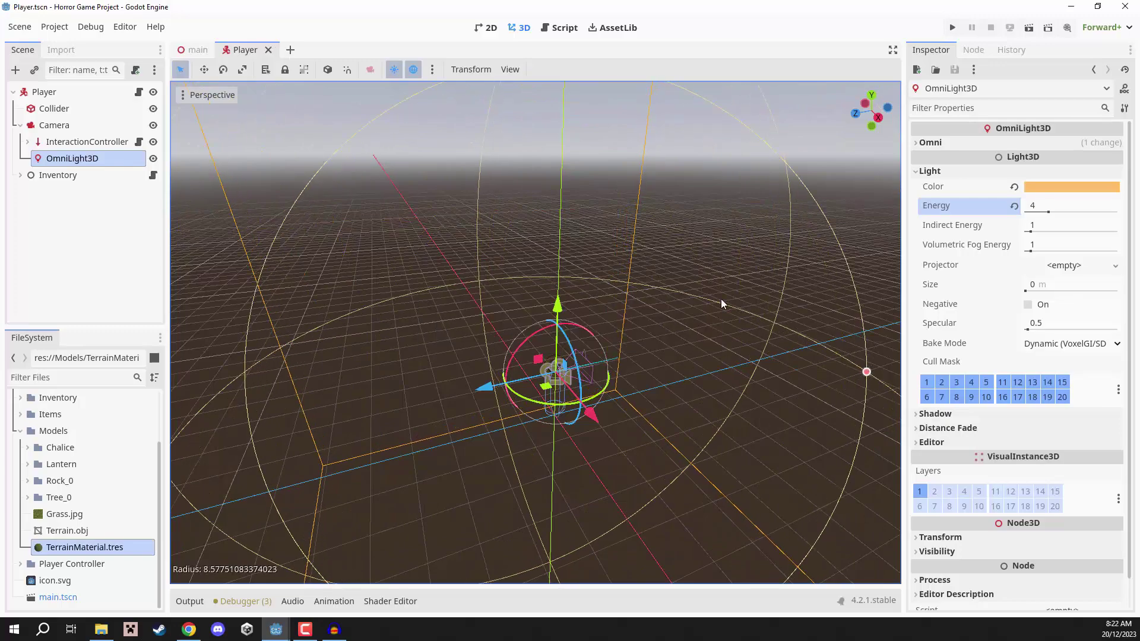
Run the project from the main scene to check the player's light on the terrain, and stop the game
{"action": "middle_click_drag", "start_coordinate": [721, 304], "coordinate": [446, 126]}
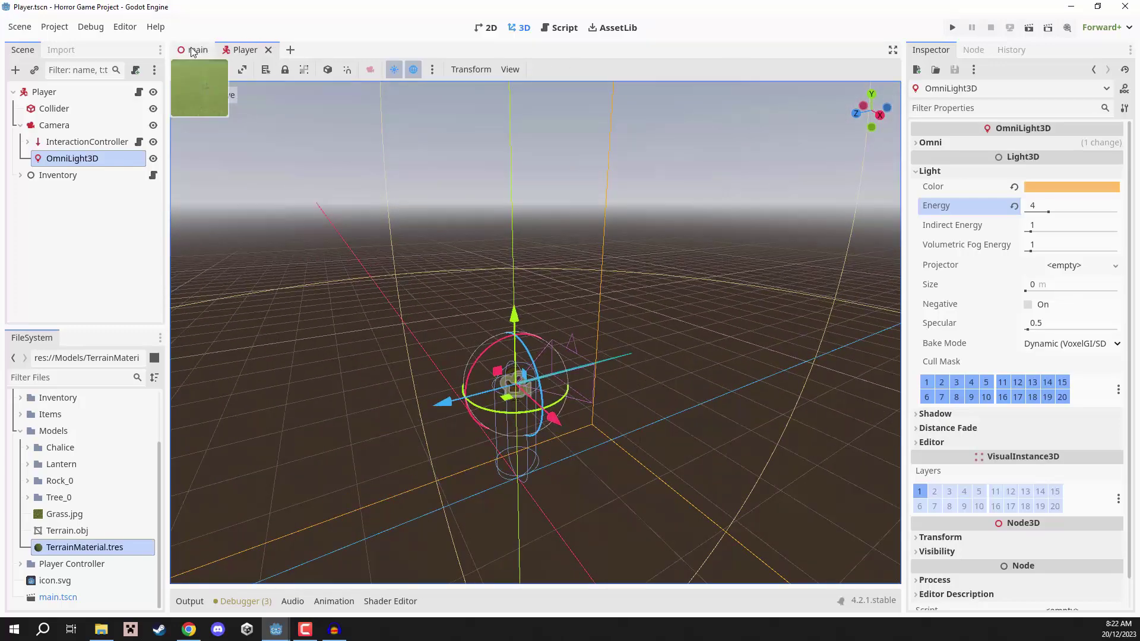
{"action": "left_click", "coordinate": [196, 50]}
{"action": "left_click", "coordinate": [953, 28]}
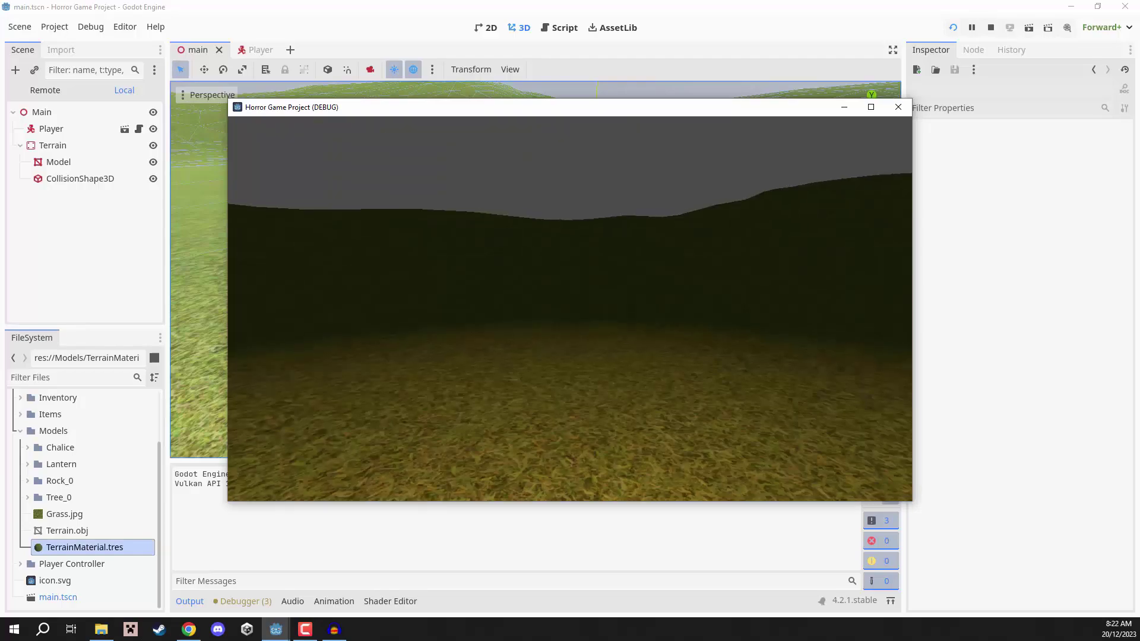
{"action": "key", "text": "Escape"}
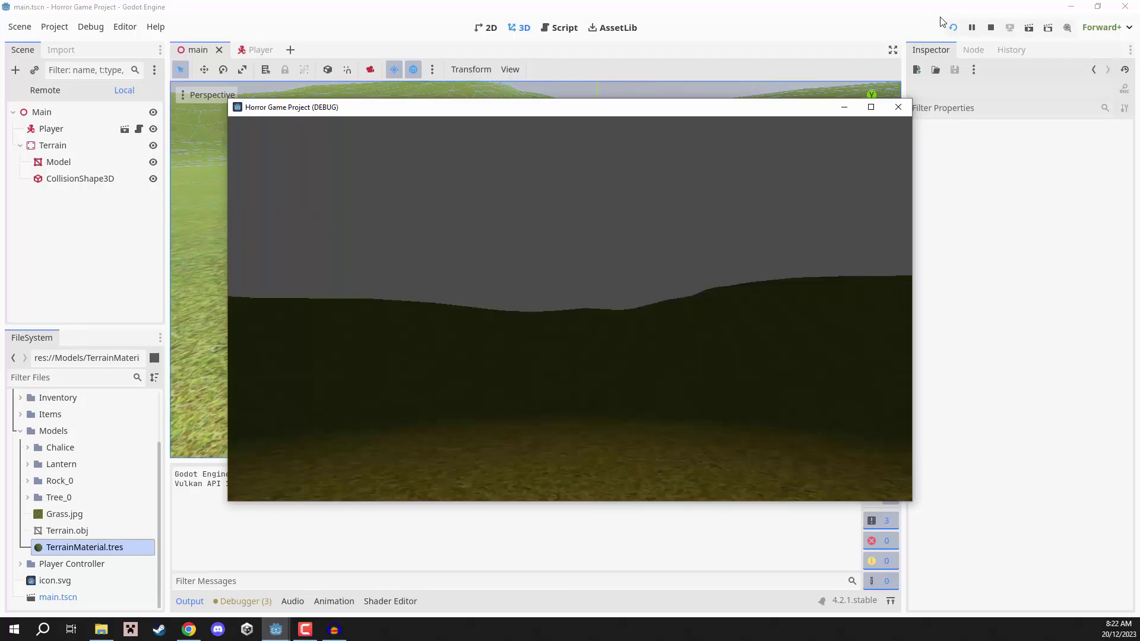
{"action": "left_click", "coordinate": [991, 28]}
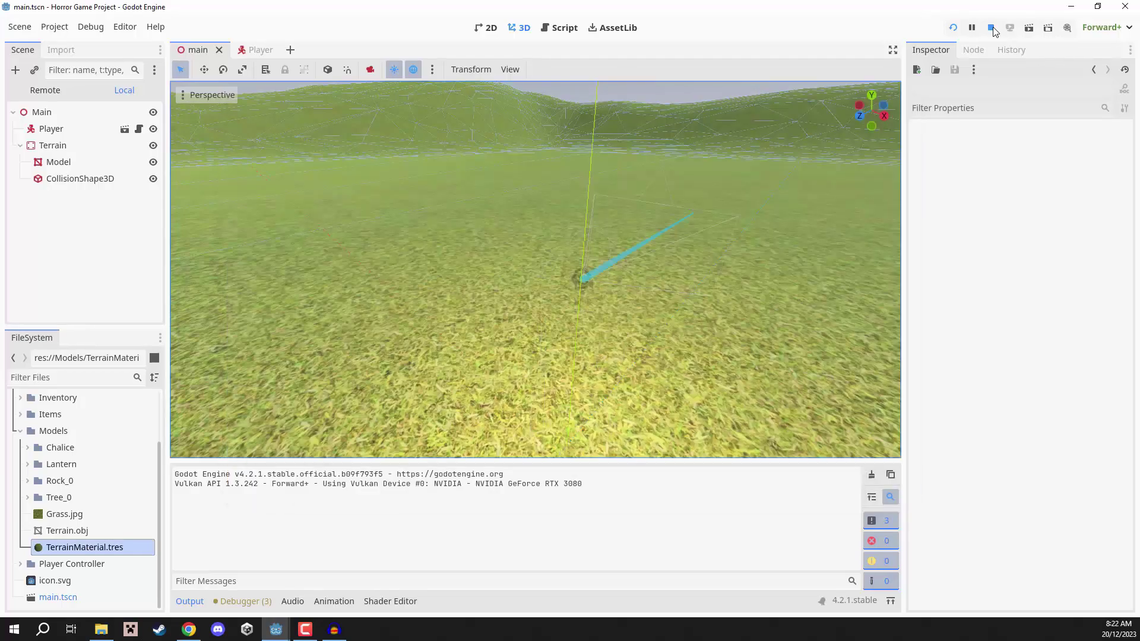
{"action": "left_click", "coordinate": [187, 602]}
Collapse the Terrain branch and add a NavigationRegion3D node to the main scene
{"action": "middle_click_drag", "start_coordinate": [475, 297], "coordinate": [597, 336]}
{"action": "right_click_drag", "start_coordinate": [447, 205], "coordinate": [447, 205]}
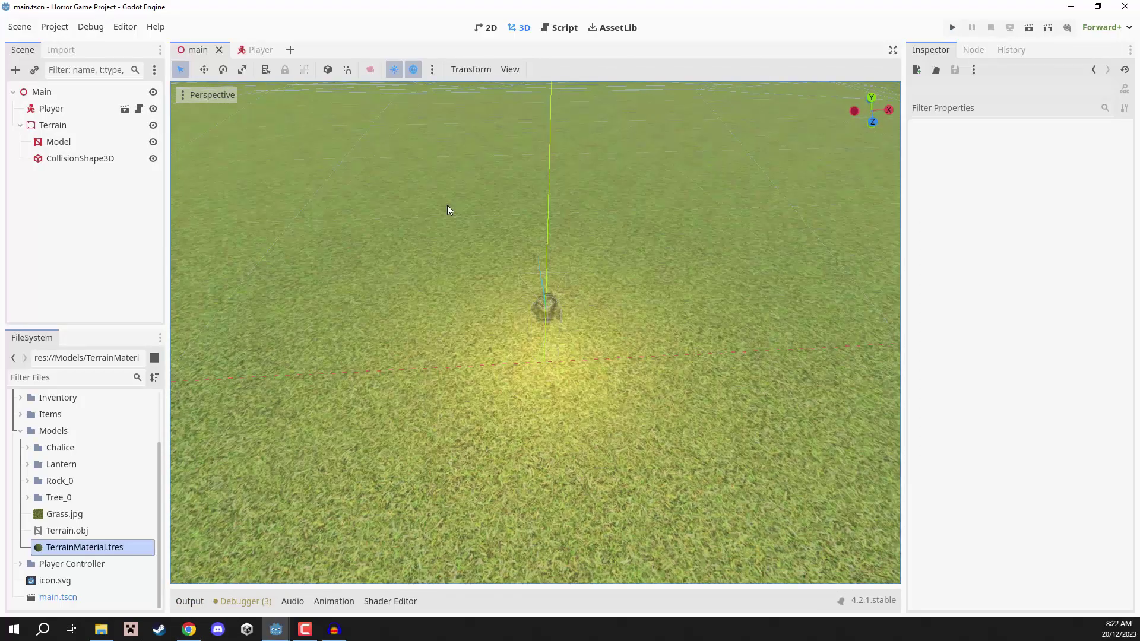
{"action": "left_click", "coordinate": [33, 177]}
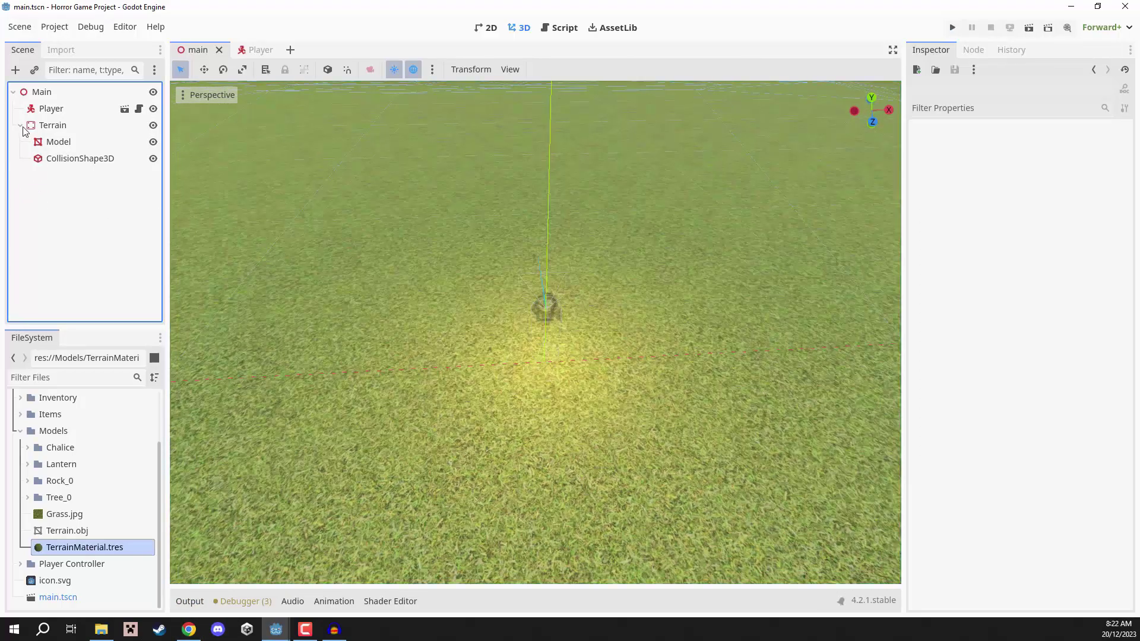
{"action": "left_click", "coordinate": [21, 126]}
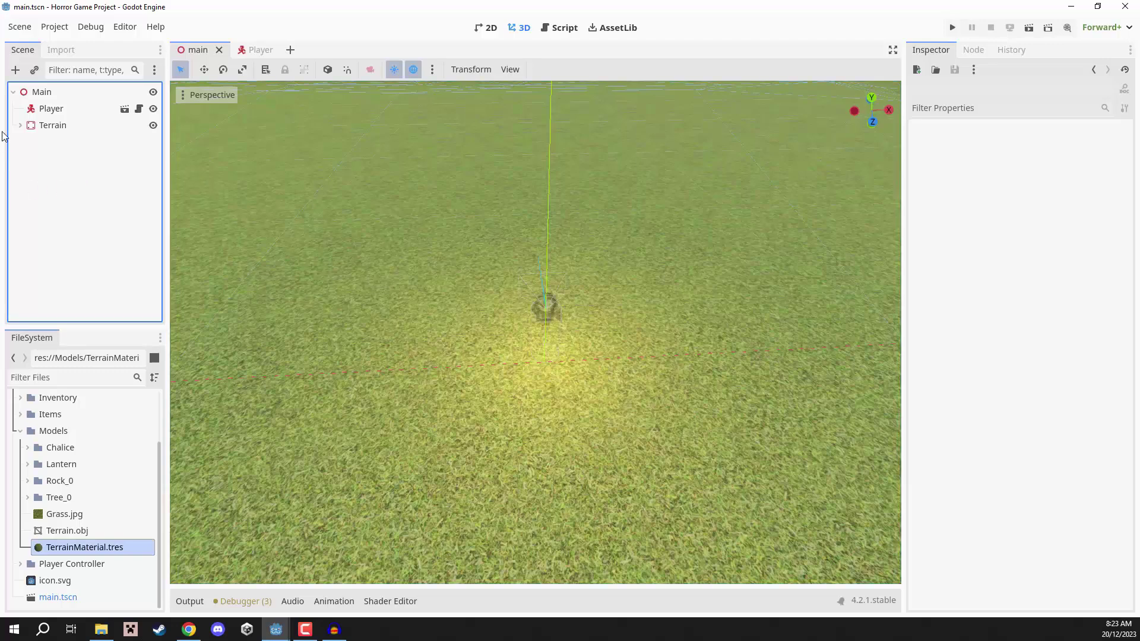
{"action": "left_click", "coordinate": [22, 71]}
{"action": "type", "text": "navigation"}
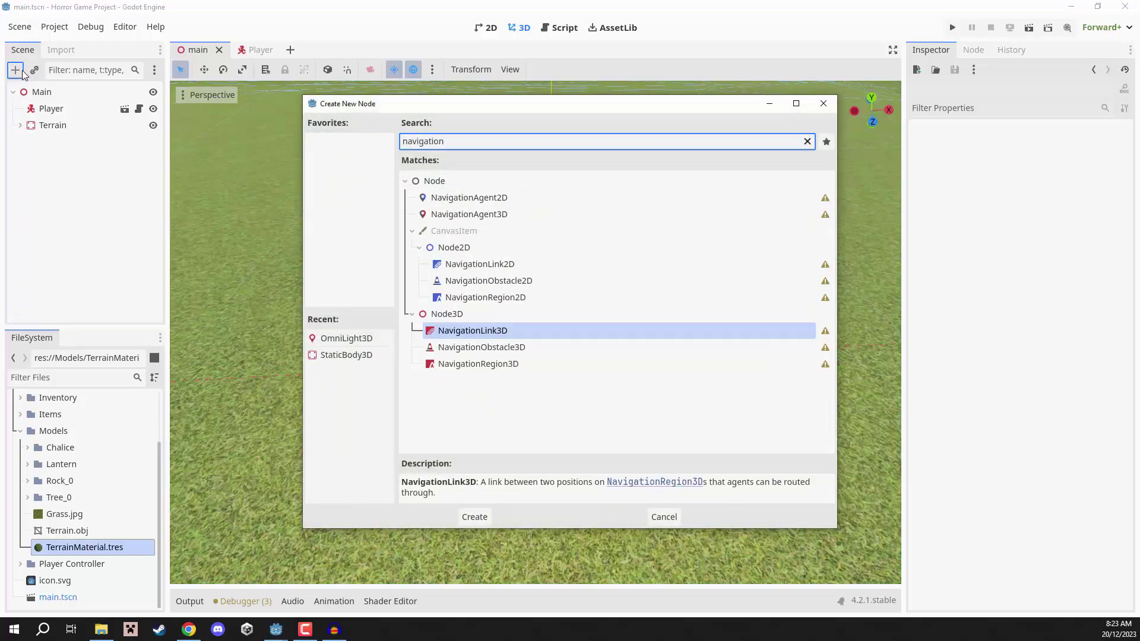
{"action": "key", "text": "Down"}
{"action": "key", "text": "Down"}
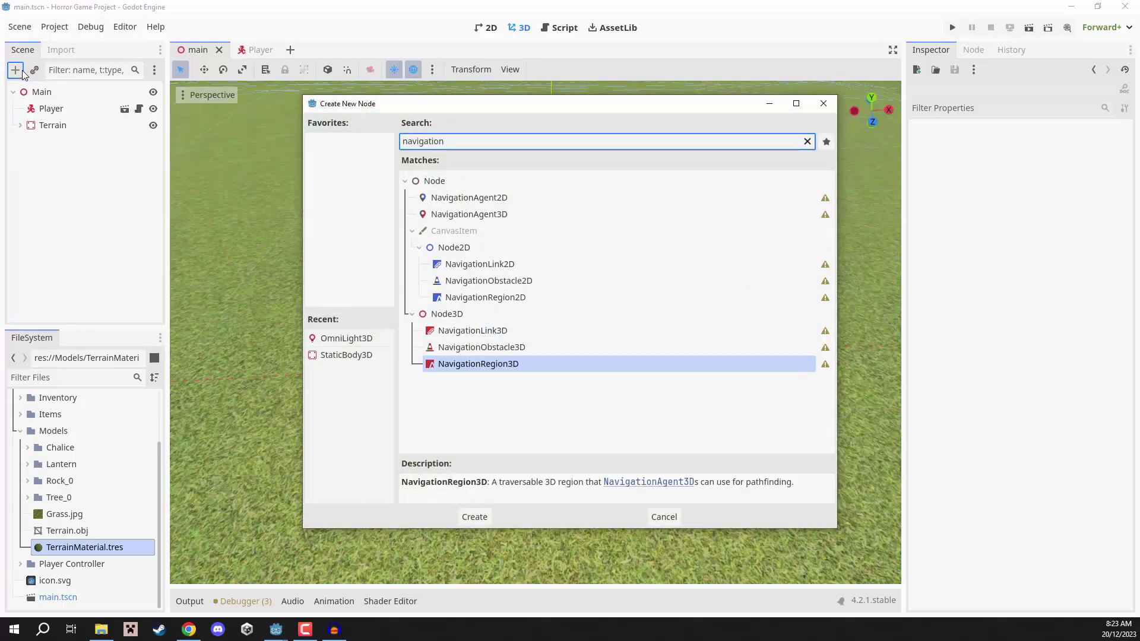
{"action": "key", "text": "Return"}
Make Terrain a child of NavigationRegion3D and assign a new NavigationMesh to the region
{"action": "left_click_drag", "start_coordinate": [42, 127], "coordinate": [57, 139]}
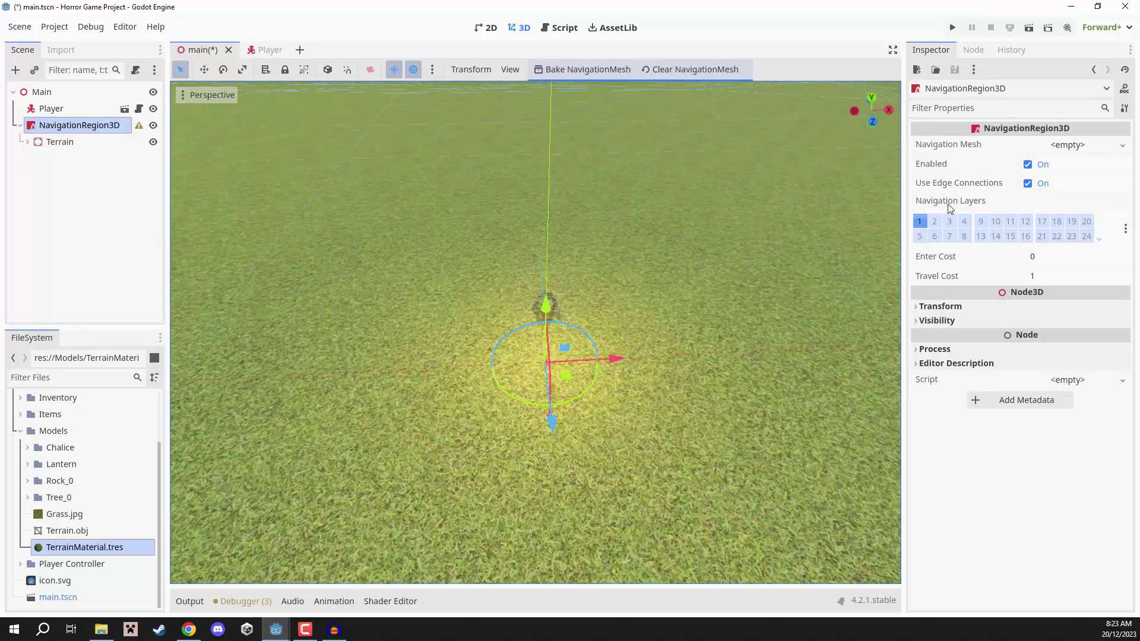
{"action": "left_click", "coordinate": [1069, 149]}
{"action": "left_click", "coordinate": [1066, 164]}
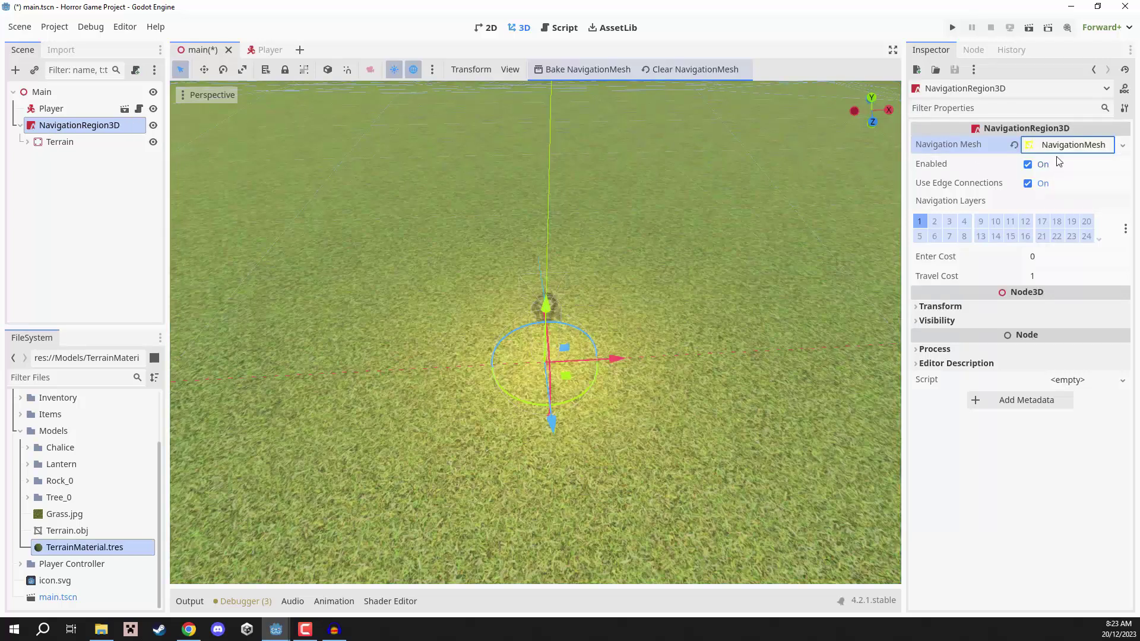
{"action": "left_click", "coordinate": [75, 169]}
{"action": "left_click", "coordinate": [70, 143]}
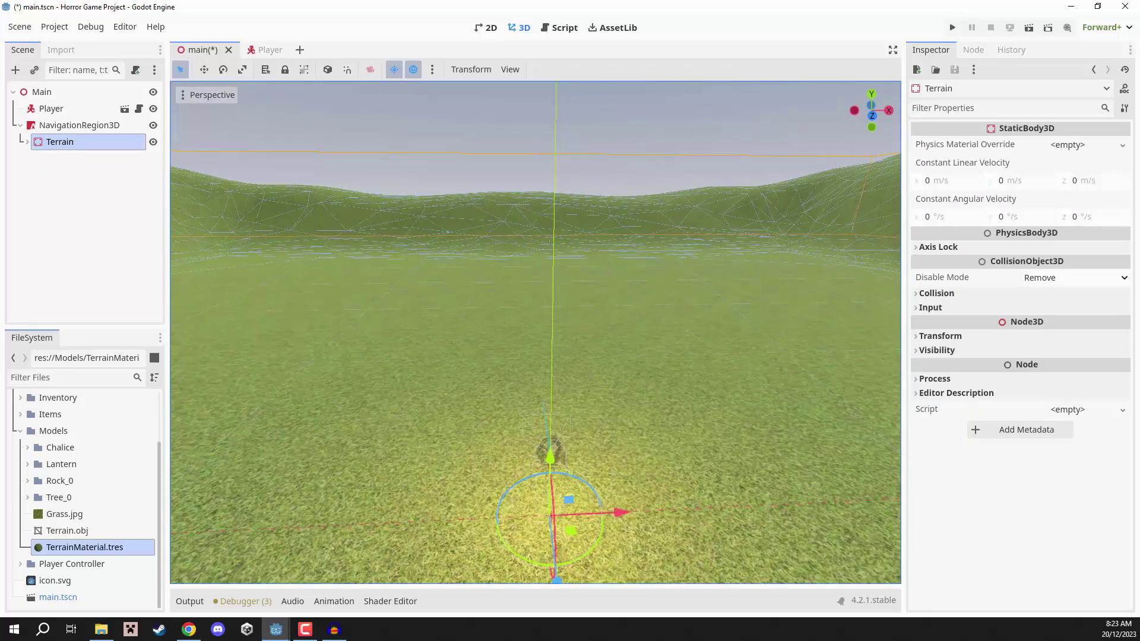
{"action": "right_click_drag", "start_coordinate": [439, 299], "coordinate": [436, 308]}
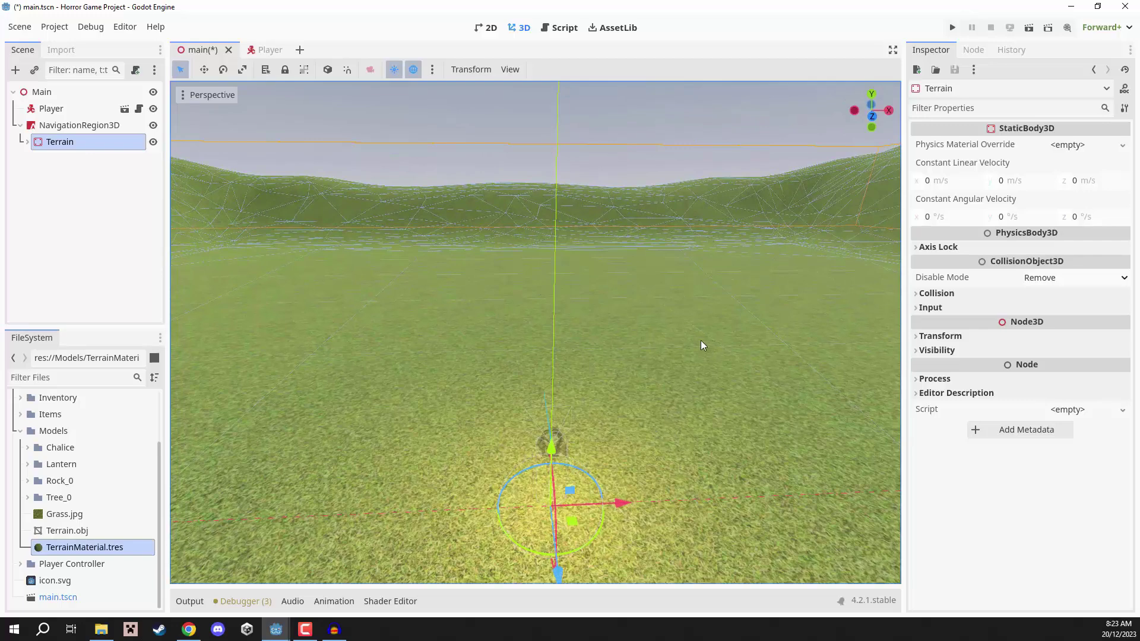
{"action": "left_click", "coordinate": [79, 127]}
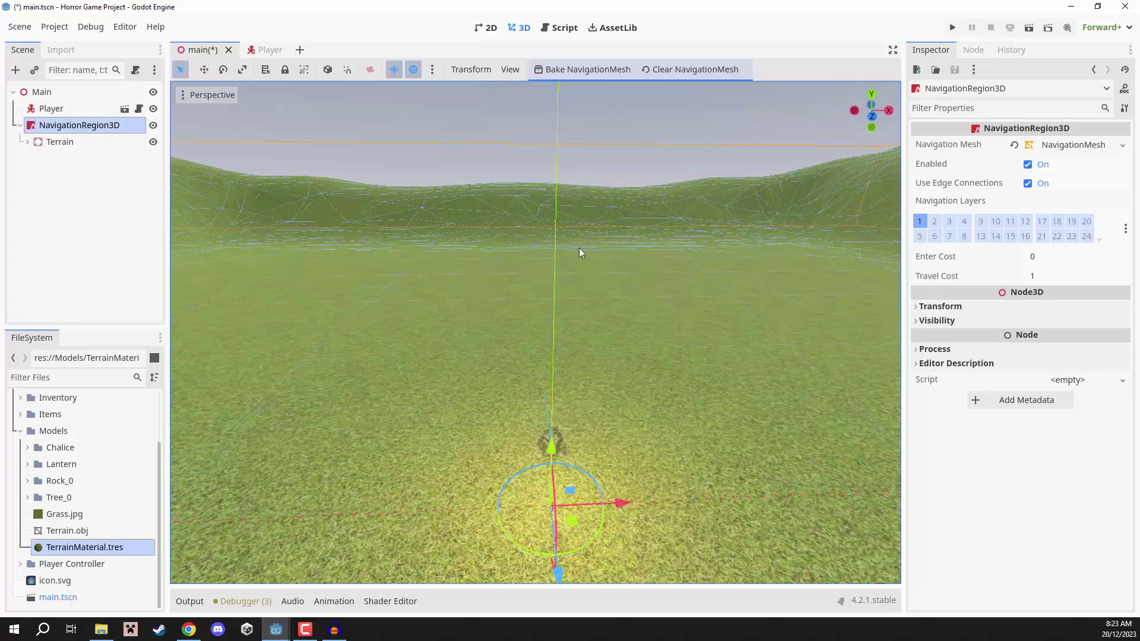
{"action": "right_click_drag", "start_coordinate": [579, 248], "coordinate": [636, 250]}
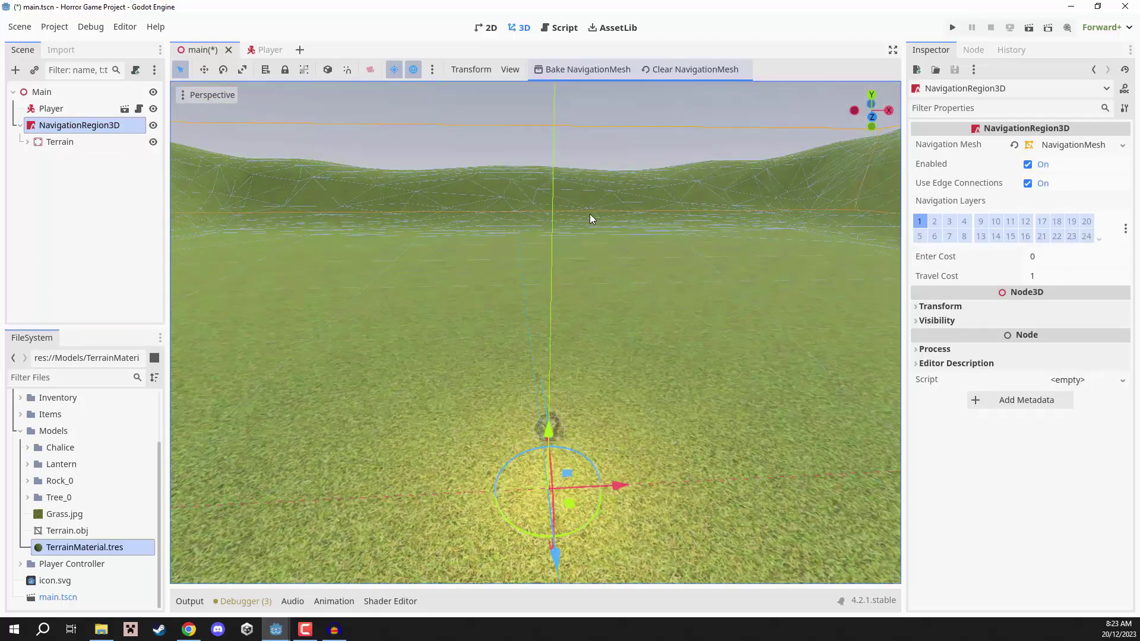
Place Rock.tscn from the Rock_0 folder on the terrain near the player and make it a child of NavigationRegion3D
{"action": "left_click", "coordinate": [79, 257]}
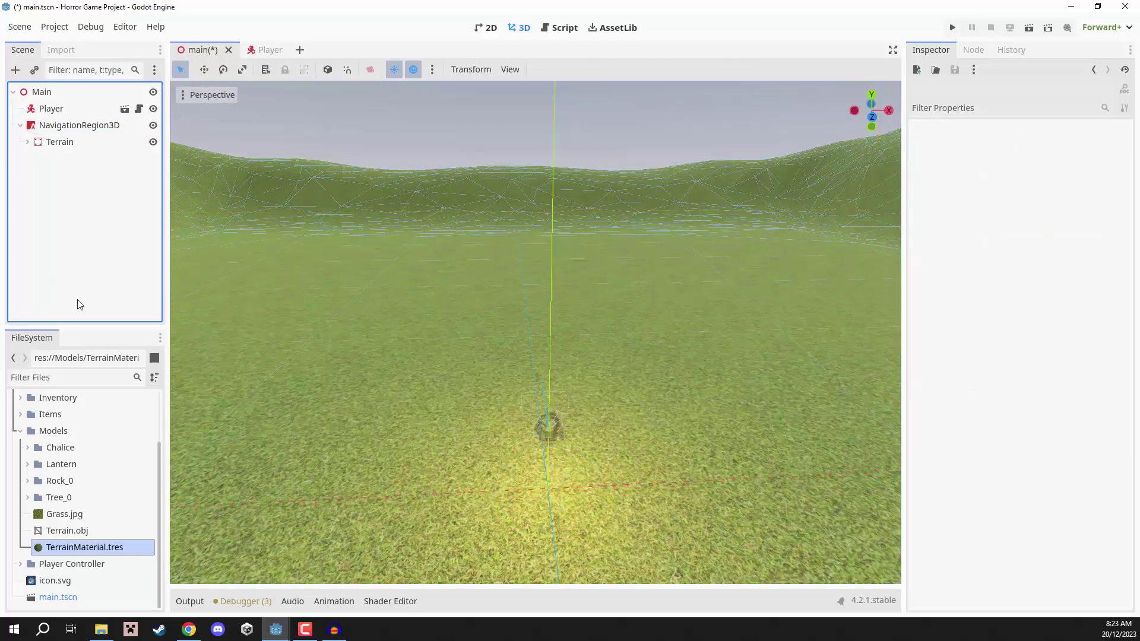
{"action": "left_click", "coordinate": [29, 481]}
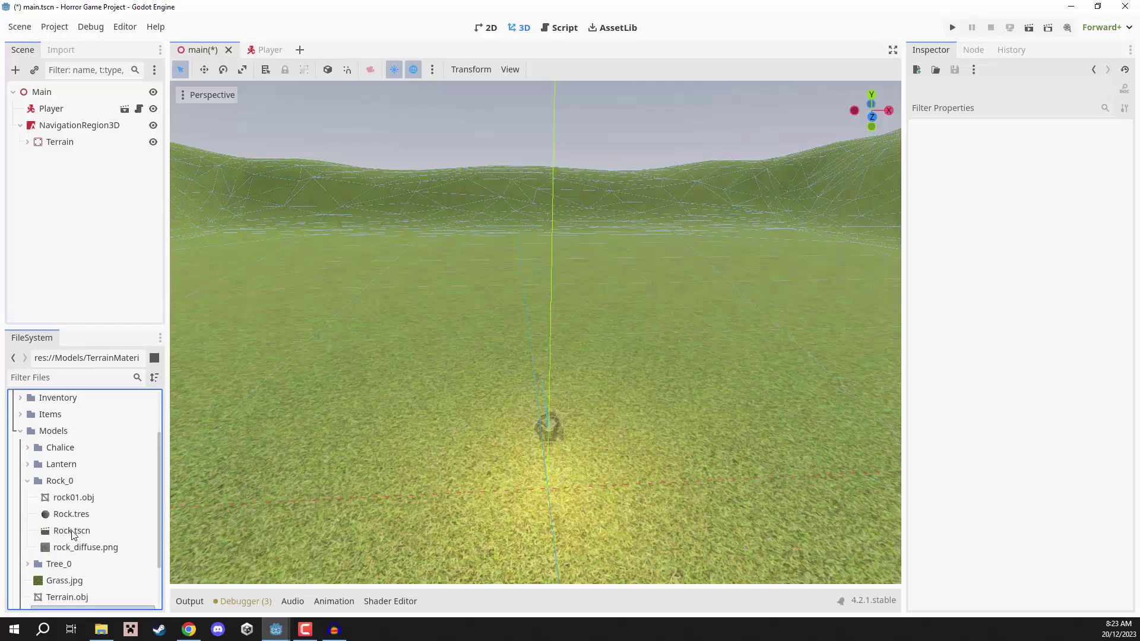
{"action": "left_click_drag", "start_coordinate": [72, 531], "coordinate": [818, 504]}
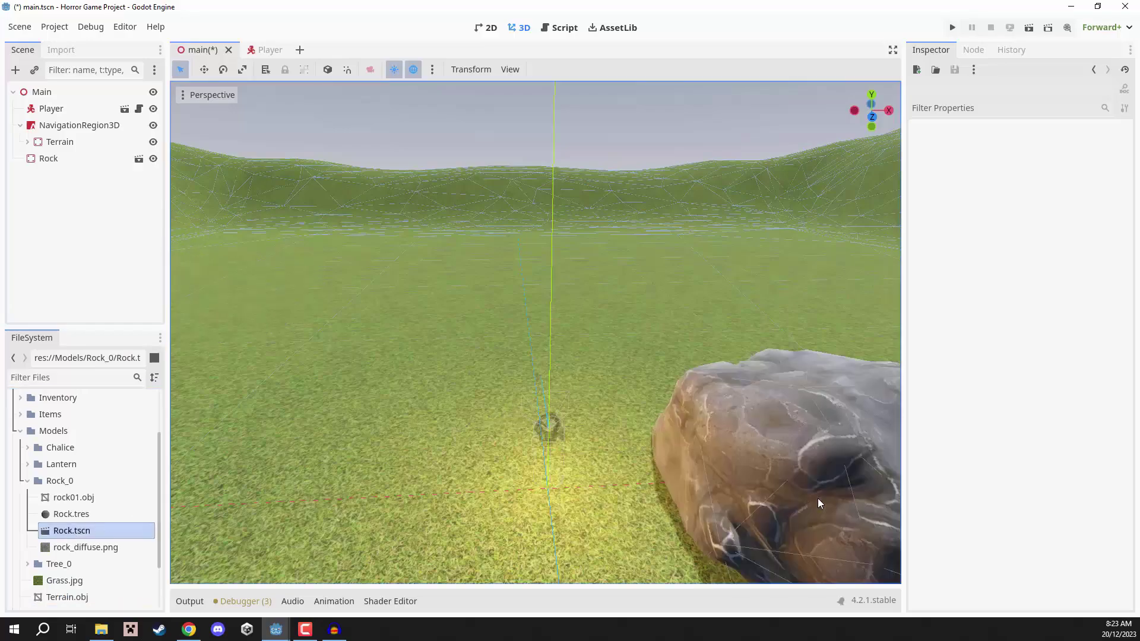
{"action": "left_click", "coordinate": [666, 428]}
{"action": "right_click_drag", "start_coordinate": [331, 317], "coordinate": [355, 337]}
{"action": "key", "text": "s"}
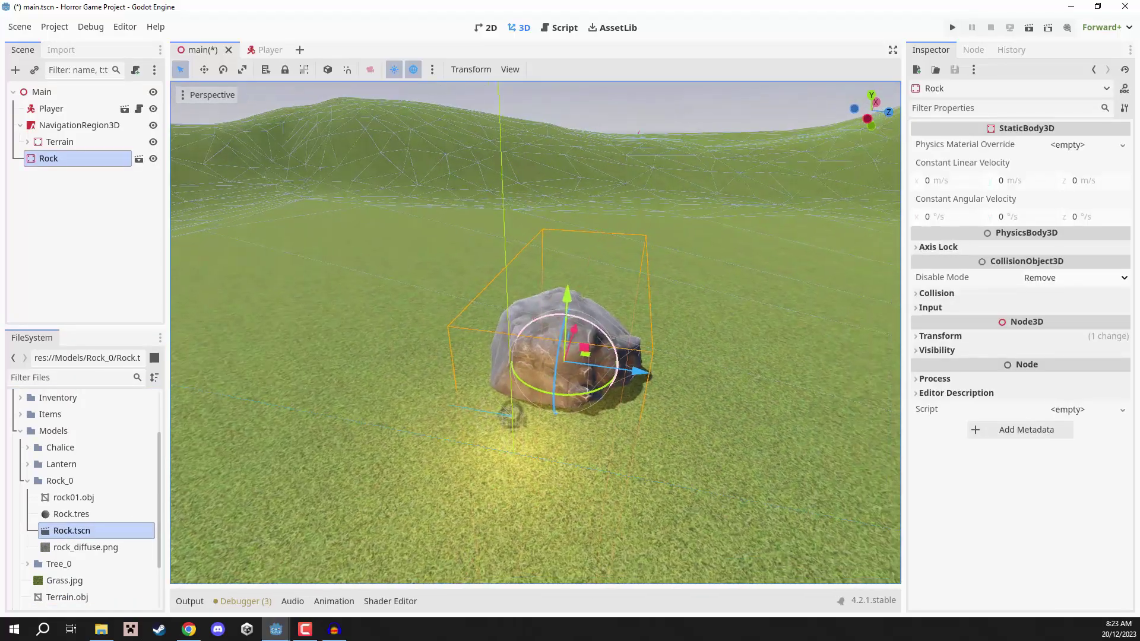
{"action": "middle_click_drag", "start_coordinate": [512, 414], "coordinate": [483, 425]}
{"action": "left_click", "coordinate": [66, 159]}
{"action": "left_click_drag", "start_coordinate": [70, 153], "coordinate": [83, 132]}
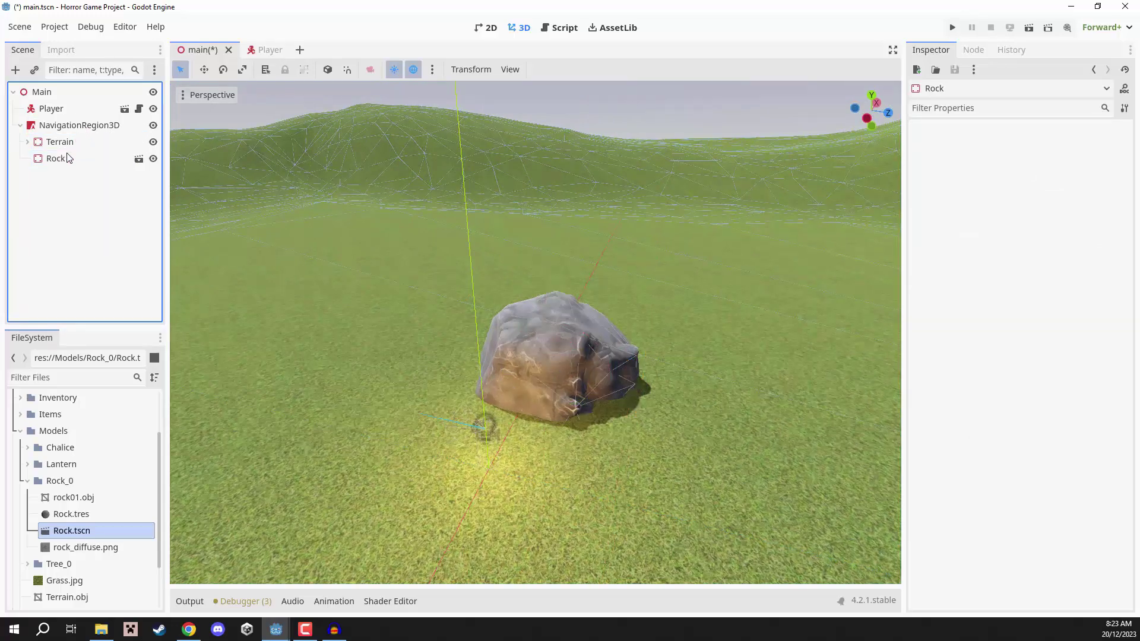
Place Tree.tscn from the Tree_0 folder on the terrain behind the rock and make it a child of NavigationRegion3D
{"action": "left_click", "coordinate": [28, 481]}
{"action": "left_click", "coordinate": [28, 497]}
{"action": "scroll", "coordinate": [71, 497], "scroll_direction": "down", "scroll_amount": 3}
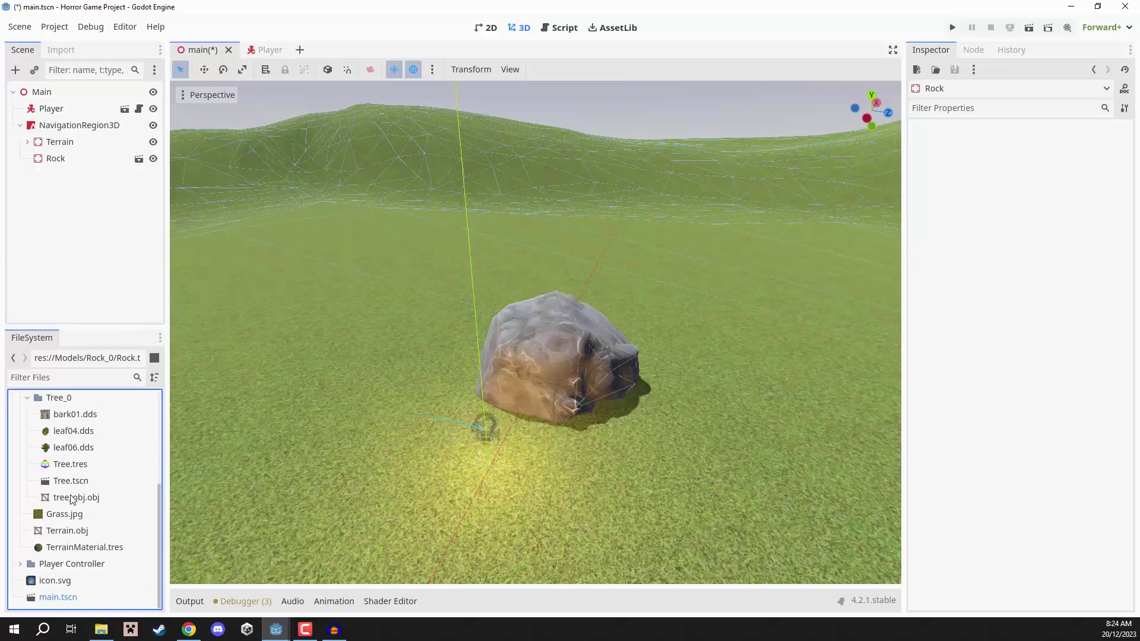
{"action": "left_click", "coordinate": [68, 500]}
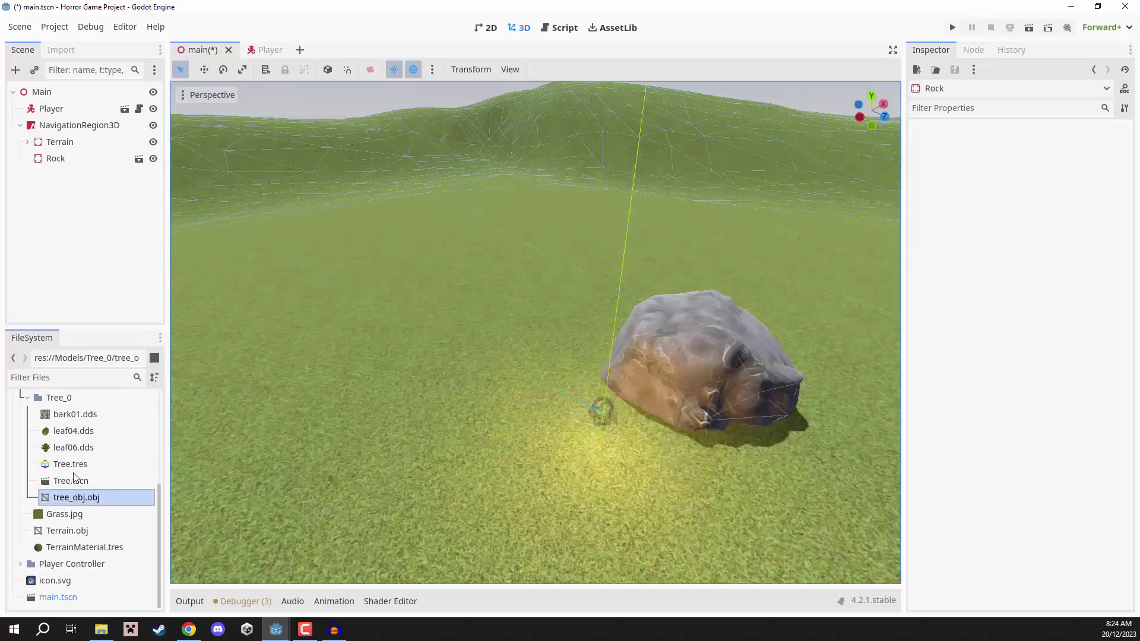
{"action": "left_click_drag", "start_coordinate": [73, 480], "coordinate": [555, 295]}
{"action": "right_click_drag", "start_coordinate": [560, 311], "coordinate": [607, 267]}
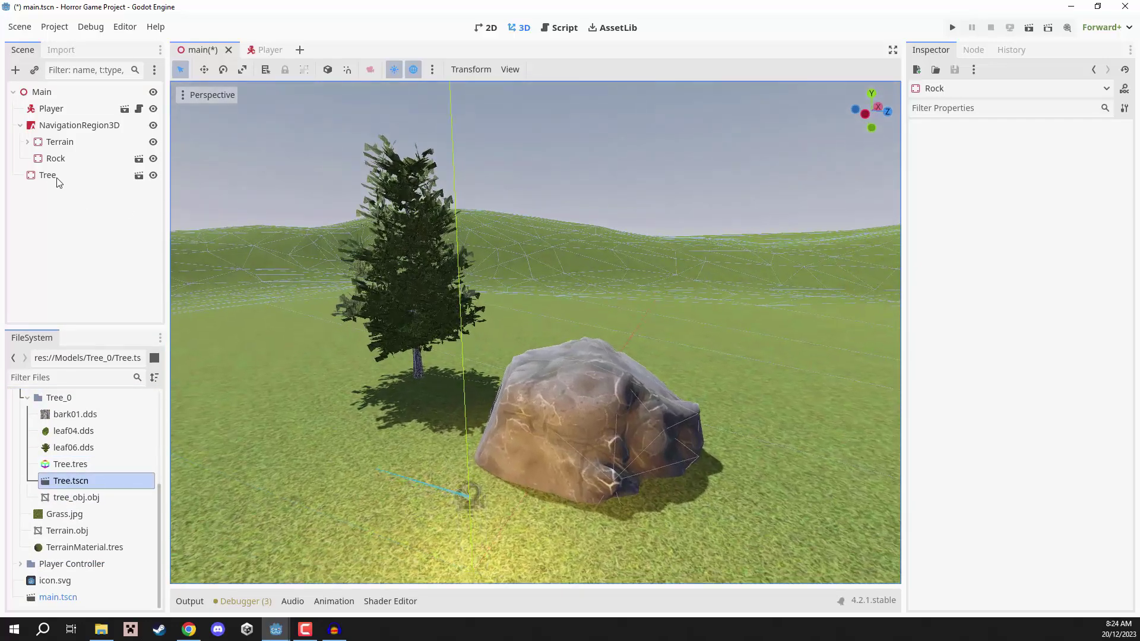
{"action": "left_click_drag", "start_coordinate": [56, 177], "coordinate": [65, 163]}
From the top orthogonal view, reposition the rock and place a duplicate of it on the flat terrain
{"action": "key", "text": "s"}
{"action": "mouse_move", "coordinate": [504, 219]}
{"action": "right_mouse_down"}
{"action": "mouse_move", "coordinate": [504, 267]}
{"action": "mouse_move", "coordinate": [504, 218]}
{"action": "right_mouse_up"}
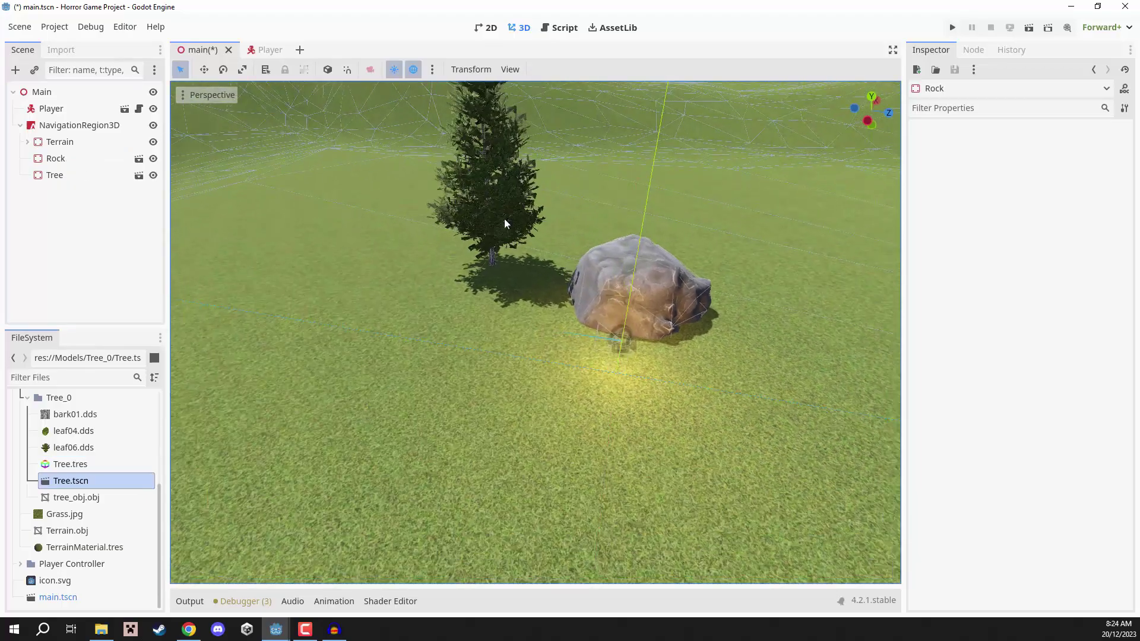
{"action": "left_click", "coordinate": [614, 257]}
{"action": "middle_click_drag", "start_coordinate": [614, 258], "coordinate": [832, 202]}
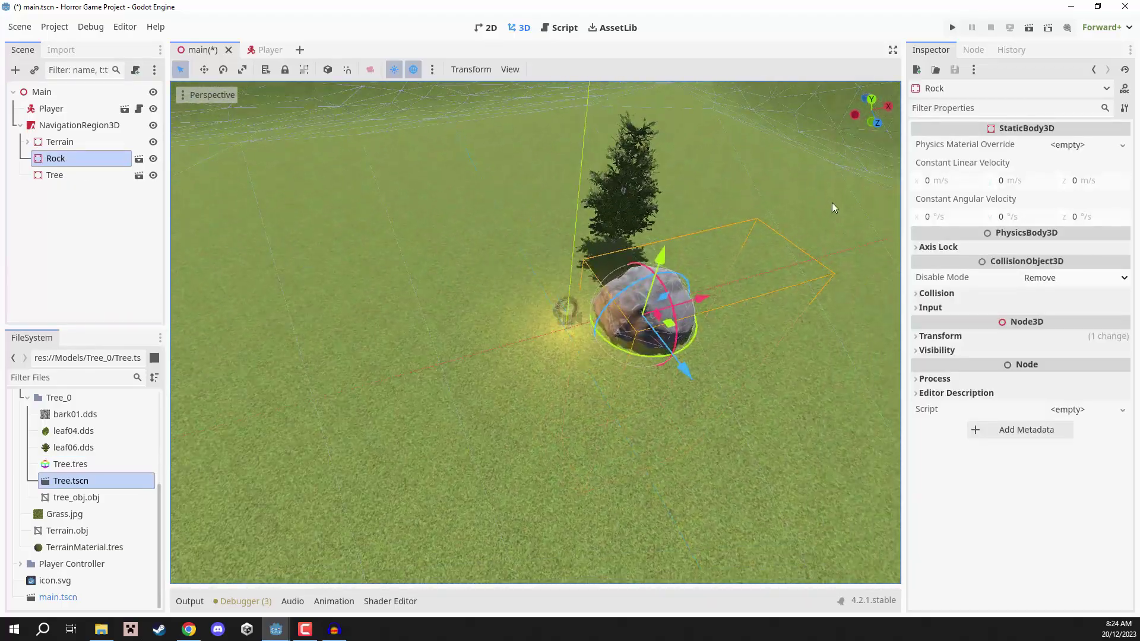
{"action": "left_click", "coordinate": [871, 100]}
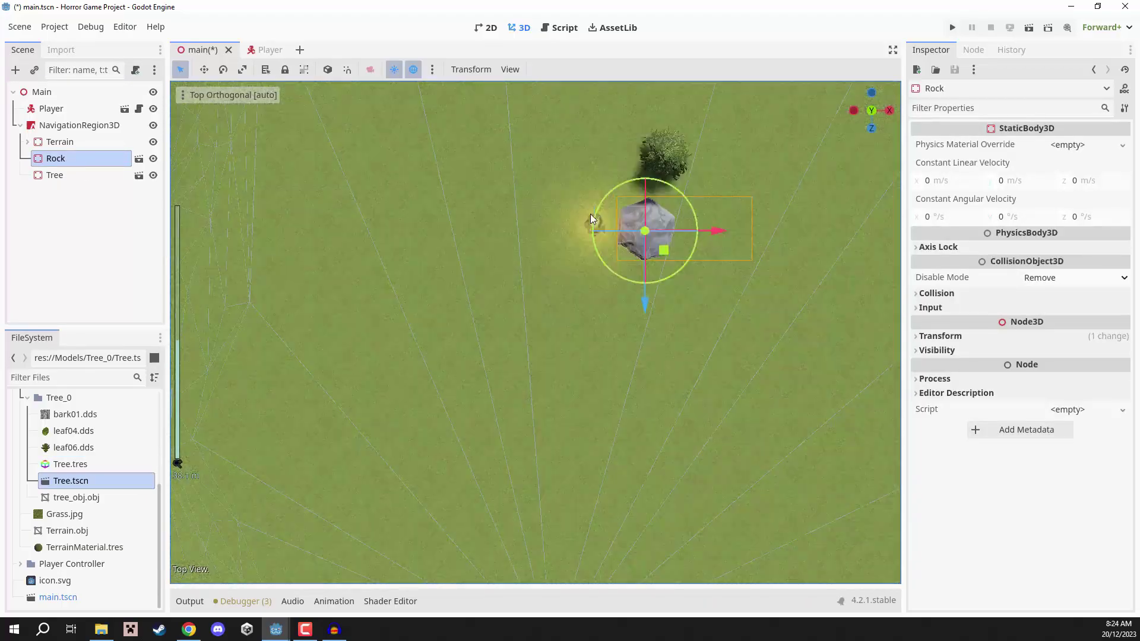
{"action": "scroll", "coordinate": [600, 219], "scroll_direction": "up", "scroll_amount": 8}
{"action": "middle_click_drag", "start_coordinate": [600, 219], "coordinate": [572, 299], "text": "shift"}
{"action": "scroll", "coordinate": [573, 300], "scroll_direction": "down", "scroll_amount": 6}
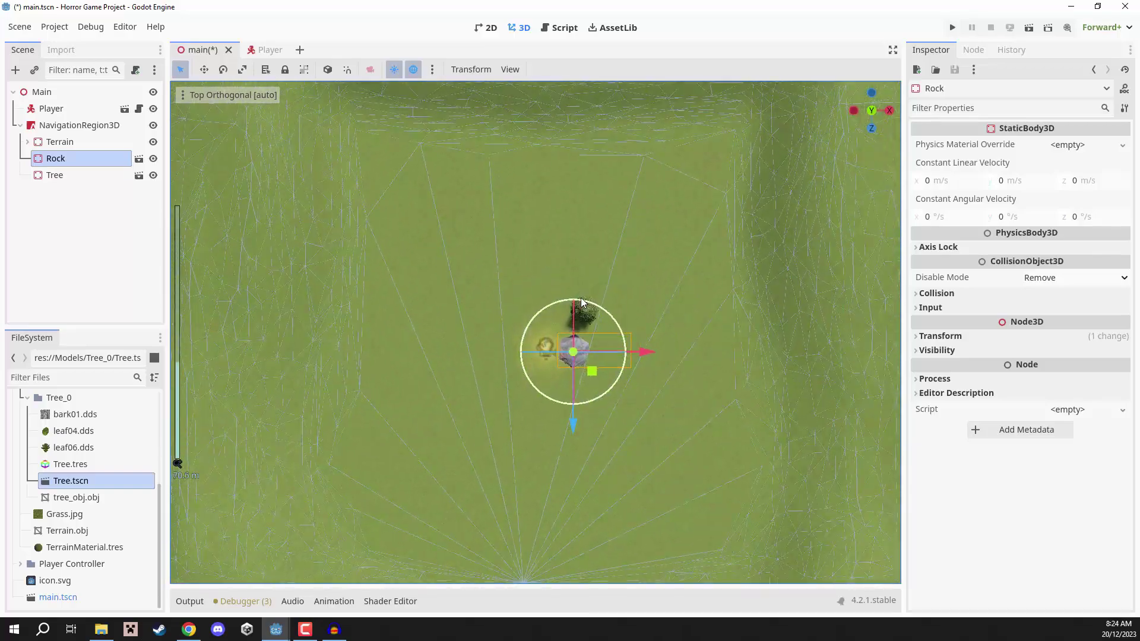
{"action": "left_click_drag", "start_coordinate": [559, 336], "coordinate": [473, 251]}
{"action": "scroll", "coordinate": [506, 266], "scroll_direction": "up", "scroll_amount": 2}
{"action": "key", "text": "ctrl+d"}
{"action": "left_click_drag", "start_coordinate": [680, 303], "coordinate": [711, 237]}
Duplicate the tree repeatedly and scatter the copies across the flat terrain around the player
{"action": "left_click", "coordinate": [576, 315]}
{"action": "key", "text": "ctrl+d"}
{"action": "key", "text": "ctrl+d"}
{"action": "left_click_drag", "start_coordinate": [446, 404], "coordinate": [455, 195]}
{"action": "key", "text": "ctrl+d"}
{"action": "left_click_drag", "start_coordinate": [456, 195], "coordinate": [664, 391]}
{"action": "key", "text": "ctrl+d"}
{"action": "key", "text": "ctrl+d"}
{"action": "middle_click_drag", "start_coordinate": [664, 392], "coordinate": [728, 456]}
{"action": "scroll", "coordinate": [728, 456], "scroll_direction": "up", "scroll_amount": 3}
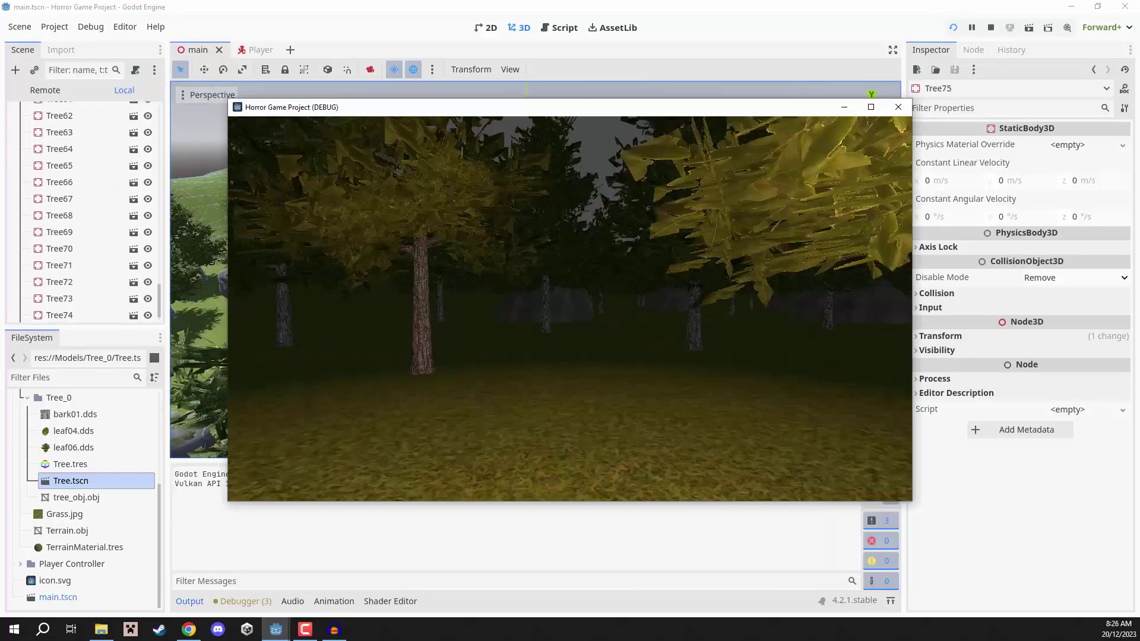
Stop the running game and select Rock, Rock3 and Rock8 together under NavigationRegion3D
{"action": "key", "text": "F8"}
{"action": "left_click", "coordinate": [89, 110], "text": "ctrl"}
{"action": "scroll", "coordinate": [89, 208], "scroll_direction": "up", "scroll_amount": 10}
{"action": "left_click", "coordinate": [940, 336]}
{"action": "left_click", "coordinate": [55, 159]}
{"action": "left_click", "coordinate": [58, 192], "text": "ctrl"}
{"action": "left_click", "coordinate": [57, 275], "text": "ctrl"}
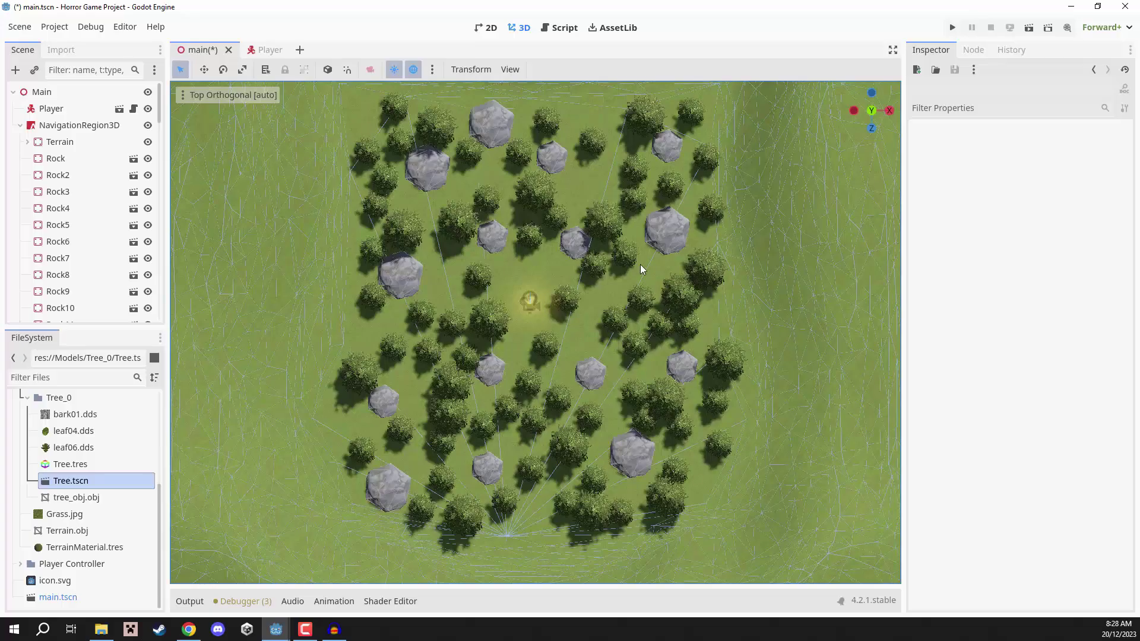
Examine the layout of rocks and trees around the player from above and from several angles
{"action": "middle_click_drag", "start_coordinate": [594, 256], "coordinate": [588, 219], "text": "shift"}
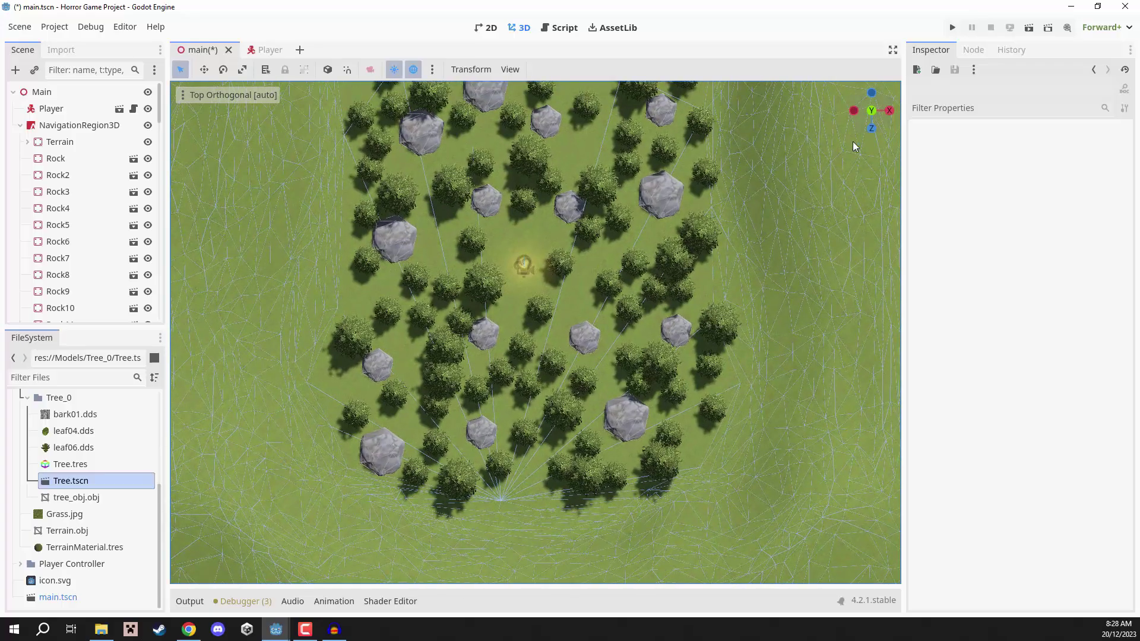
{"action": "right_click_drag", "start_coordinate": [671, 196], "coordinate": [677, 150]}
{"action": "key", "text": "w"}
{"action": "key", "text": "q"}
{"action": "right_click_drag", "start_coordinate": [570, 444], "coordinate": [564, 347]}
{"action": "key", "text": "w"}
{"action": "key", "text": "s"}
{"action": "right_click_drag", "start_coordinate": [437, 466], "coordinate": [499, 476]}
{"action": "key", "text": "w"}
{"action": "key", "text": "w"}
{"action": "right_click_drag", "start_coordinate": [444, 313], "coordinate": [503, 275]}
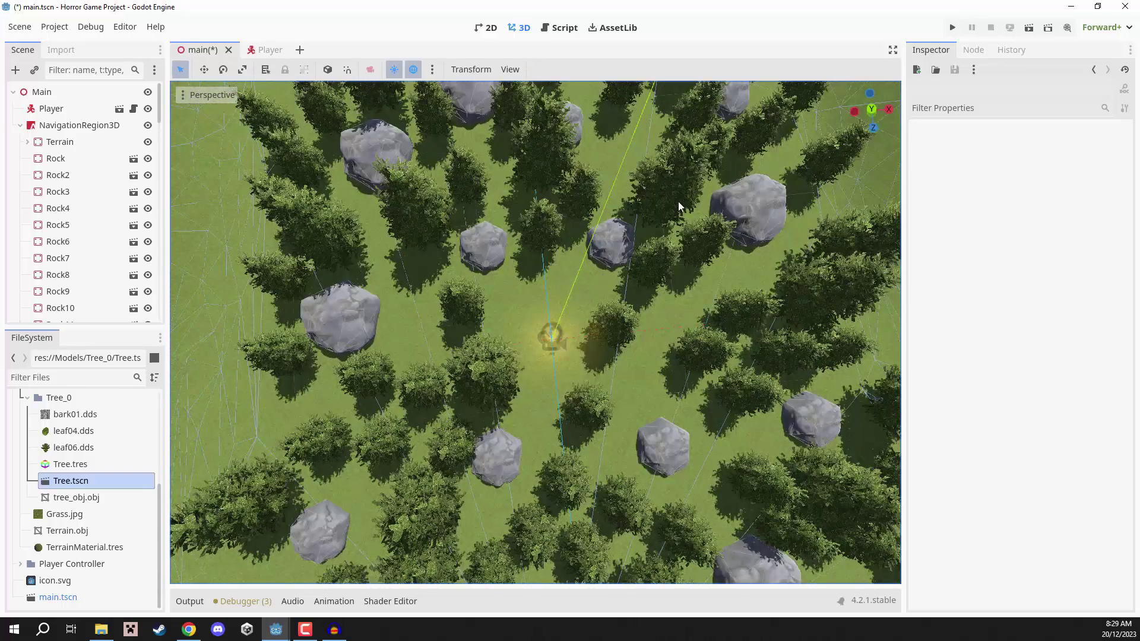
{"action": "right_click_drag", "start_coordinate": [679, 206], "coordinate": [679, 206]}
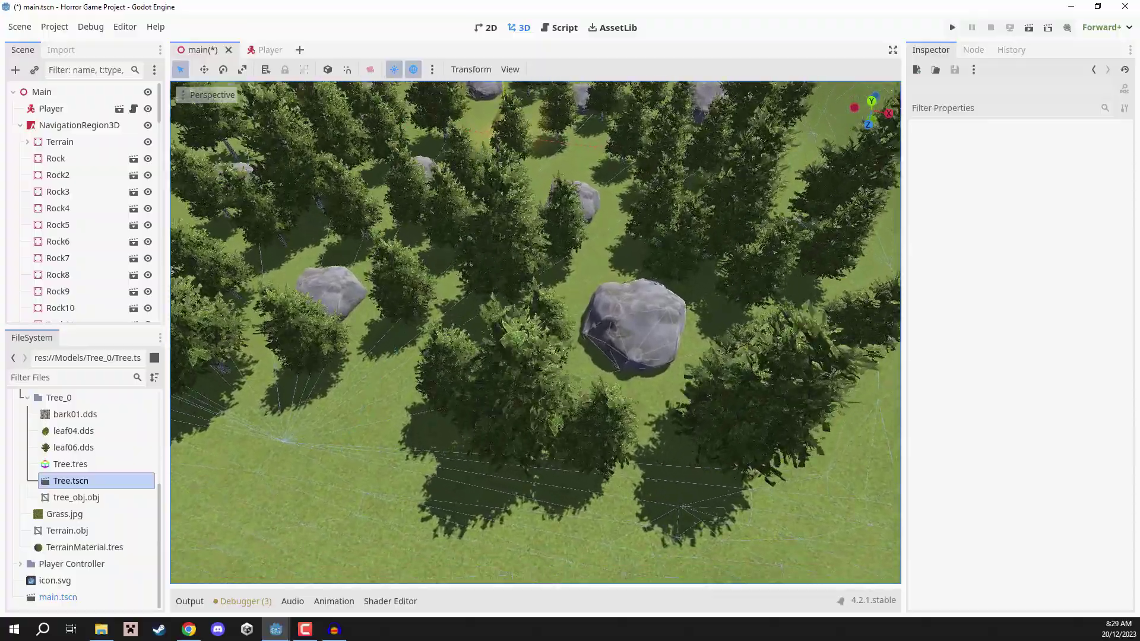
{"action": "right_click_drag", "start_coordinate": [612, 270], "coordinate": [579, 276]}
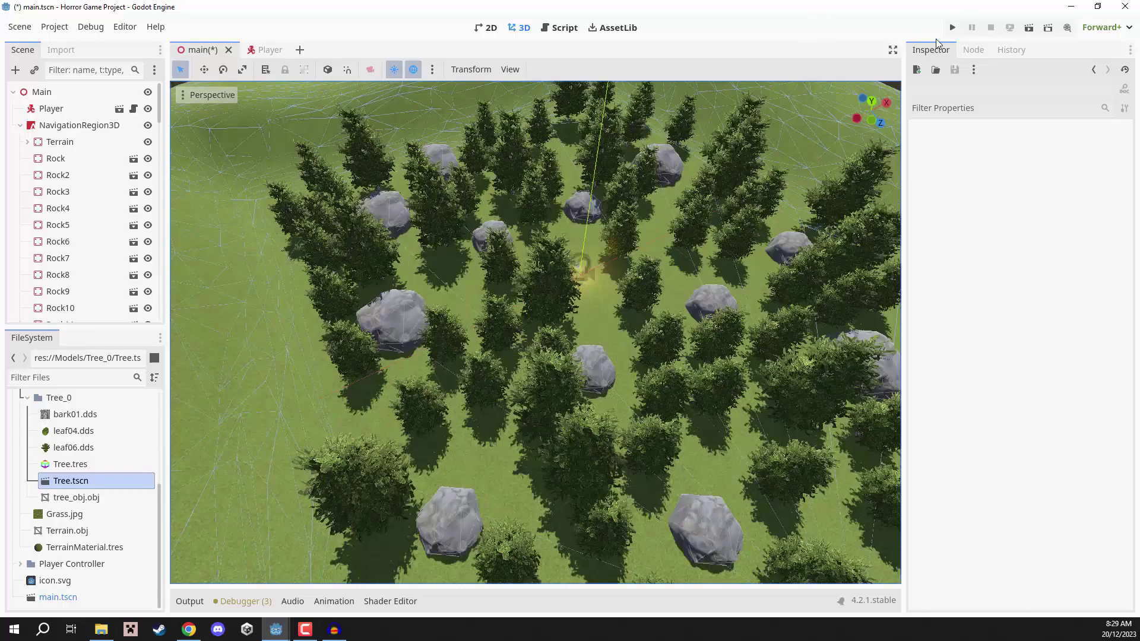
Run the project, walk through the forest to check the scene, and stop the game
{"action": "left_click", "coordinate": [952, 28]}
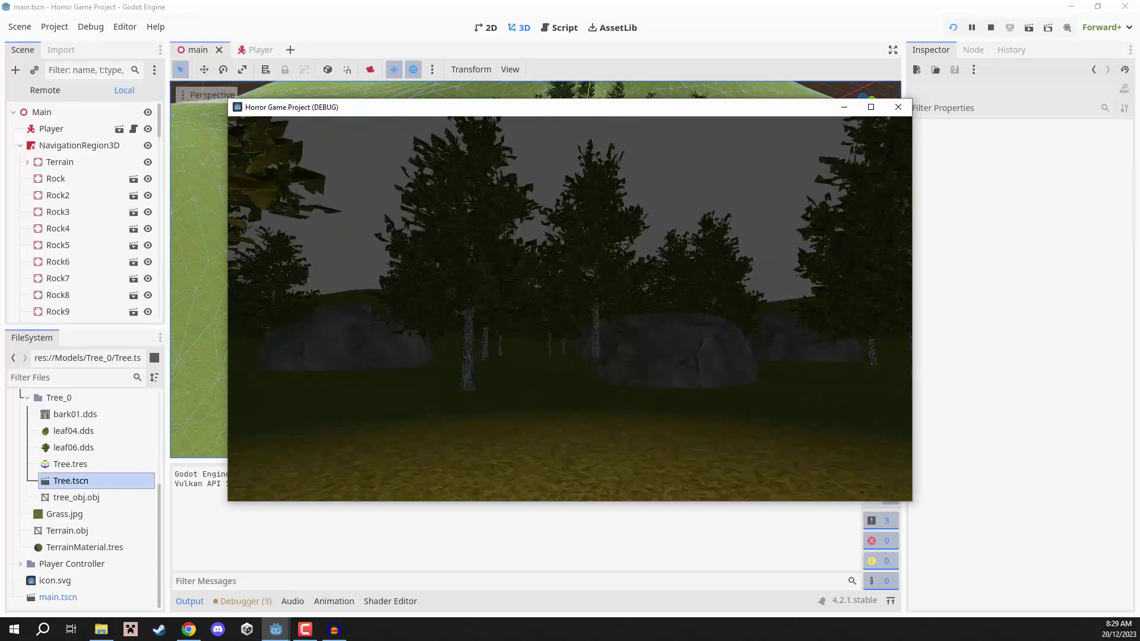
{"action": "key", "text": "w"}
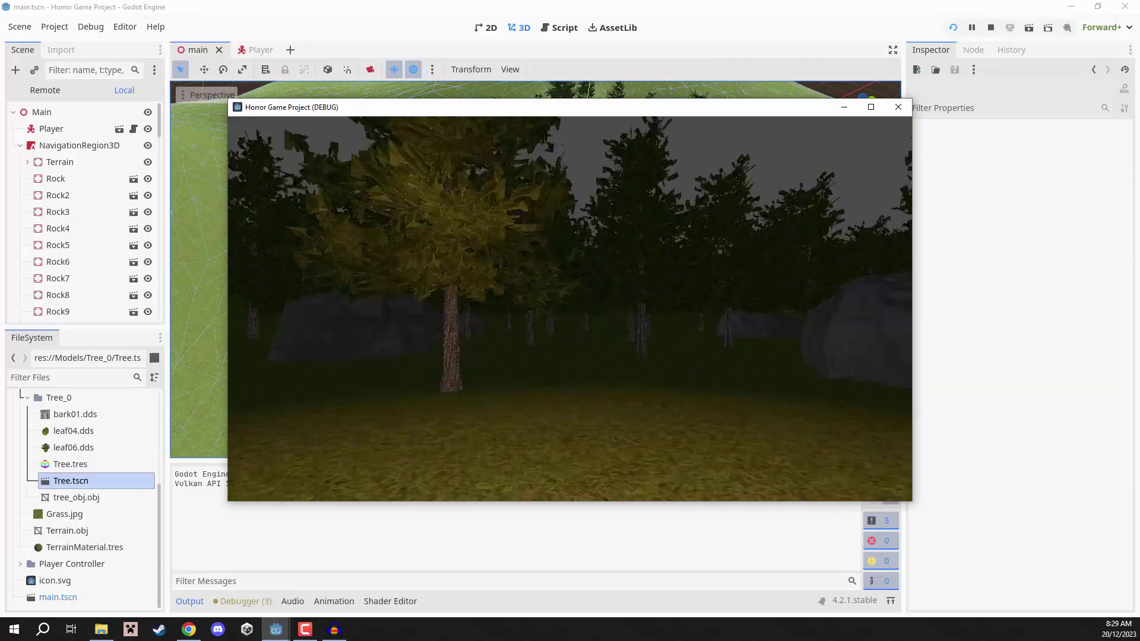
{"action": "key", "text": "w"}
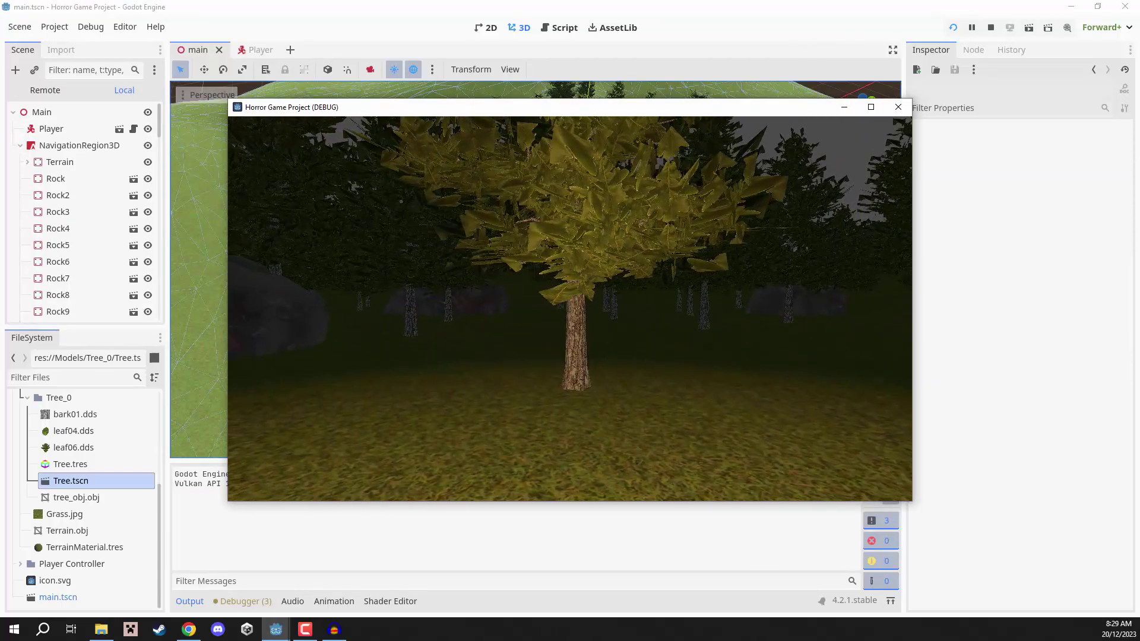
{"action": "key", "text": "w"}
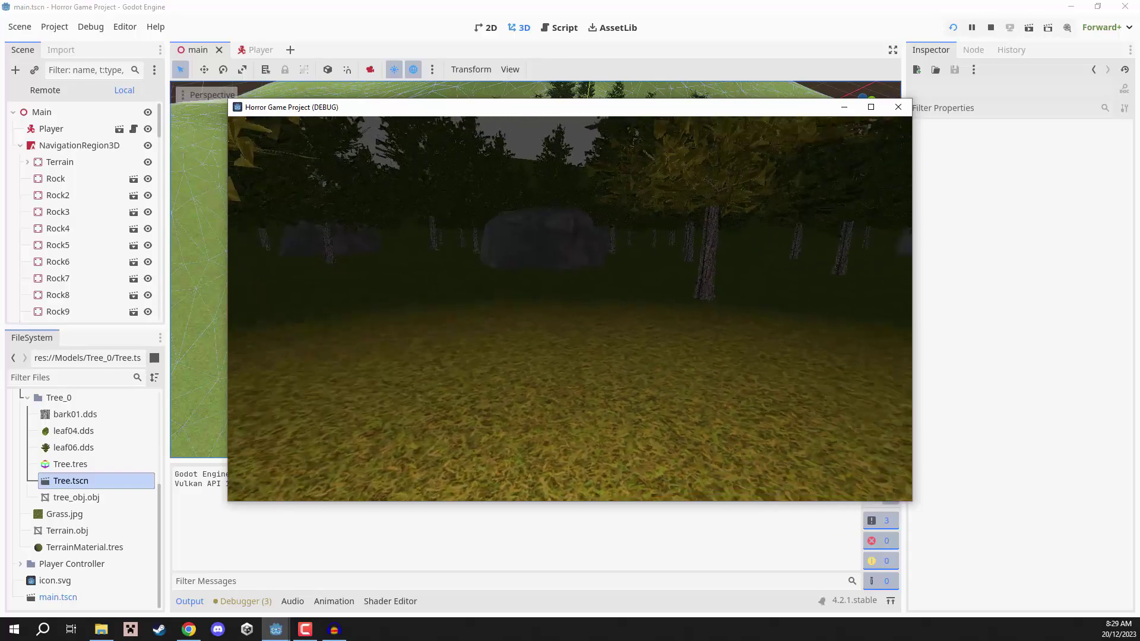
{"action": "key", "text": "Escape"}
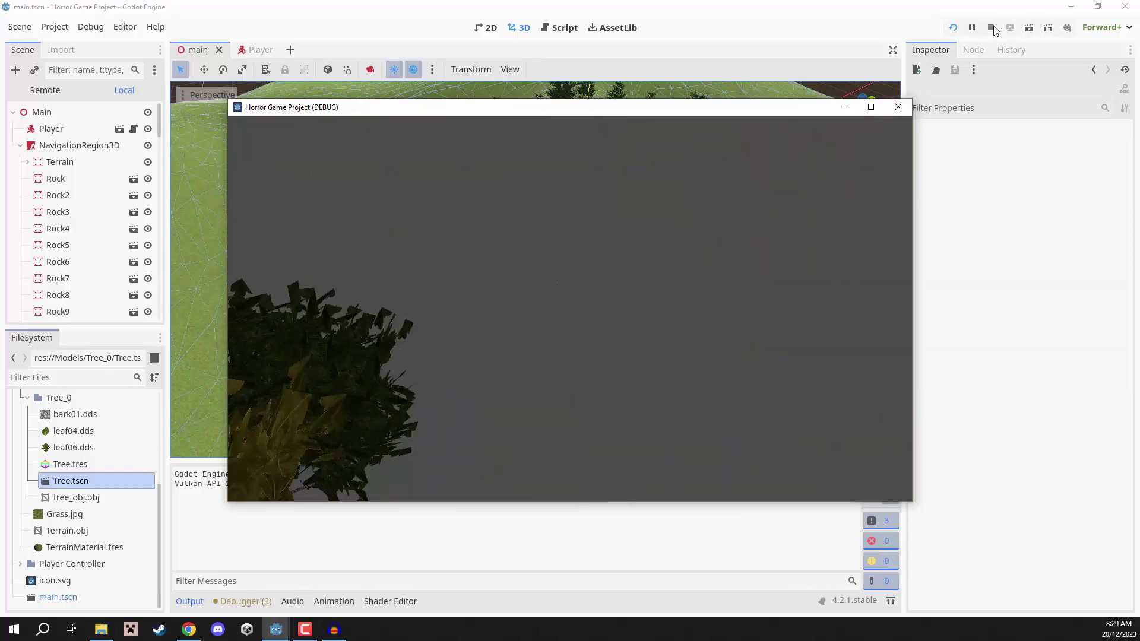
{"action": "left_click", "coordinate": [992, 28]}
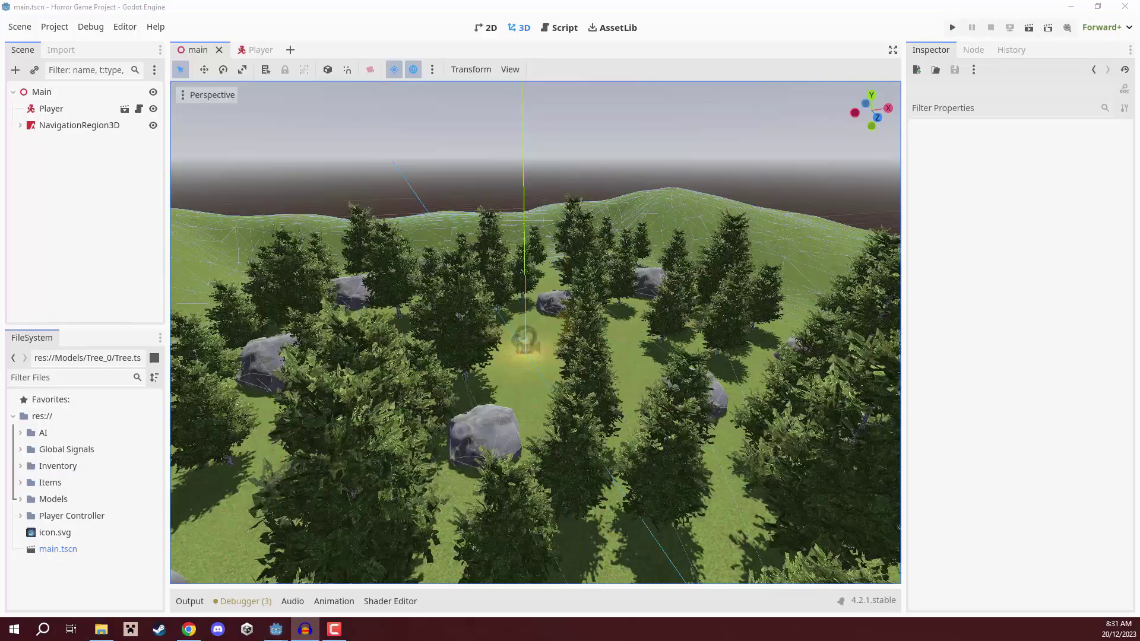
Test-play the game again, walking past rocks and trees up close, then stop it and hide the output log
{"action": "right_click_drag", "start_coordinate": [730, 147], "coordinate": [732, 158]}
{"action": "left_click", "coordinate": [952, 28]}
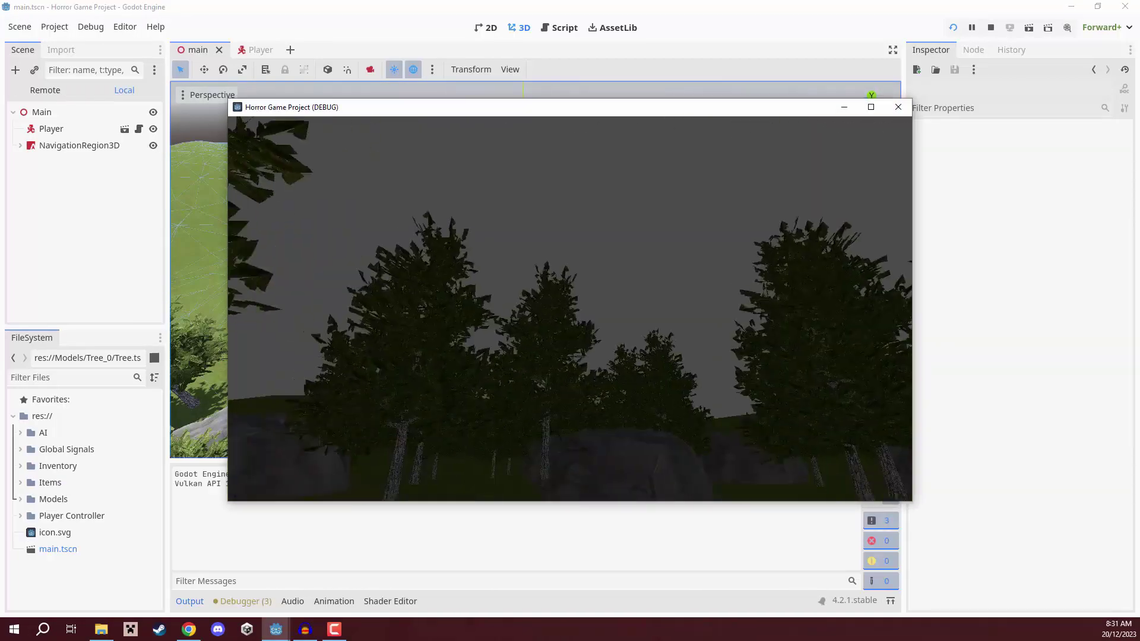
{"action": "key", "text": "w"}
{"action": "key", "text": "w"}
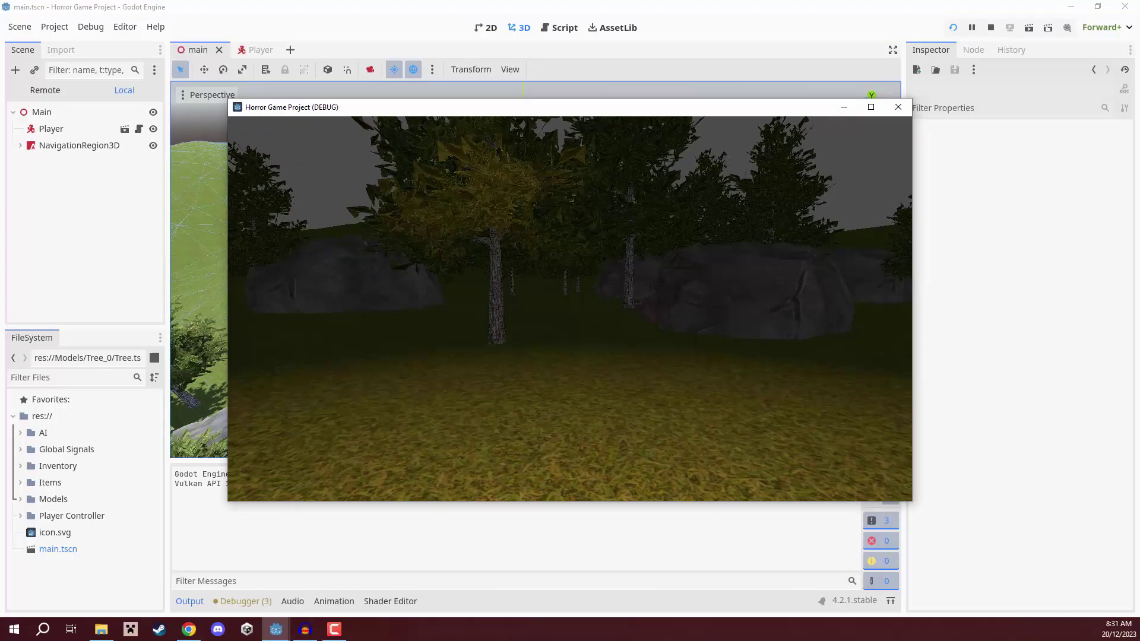
{"action": "key", "text": "Escape"}
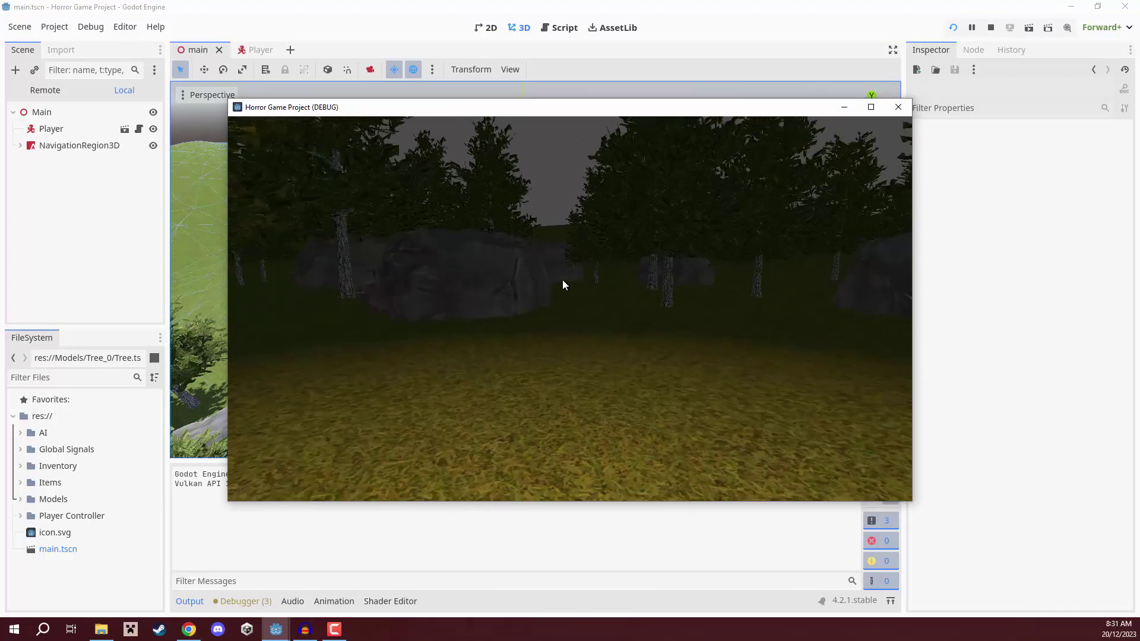
{"action": "key", "text": "w"}
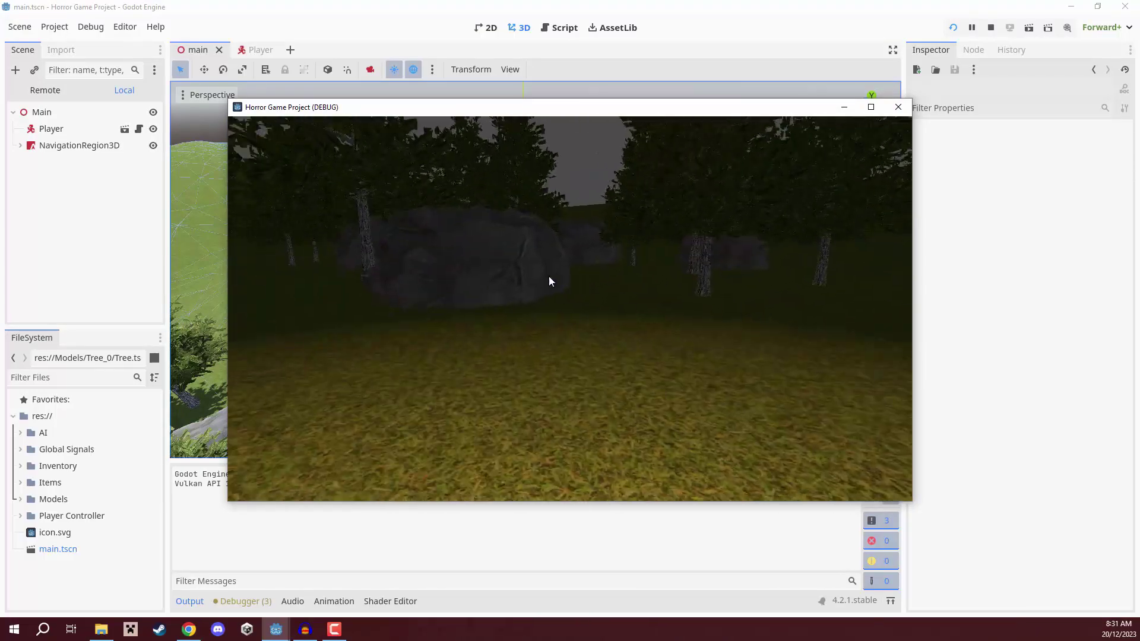
{"action": "key", "text": "w"}
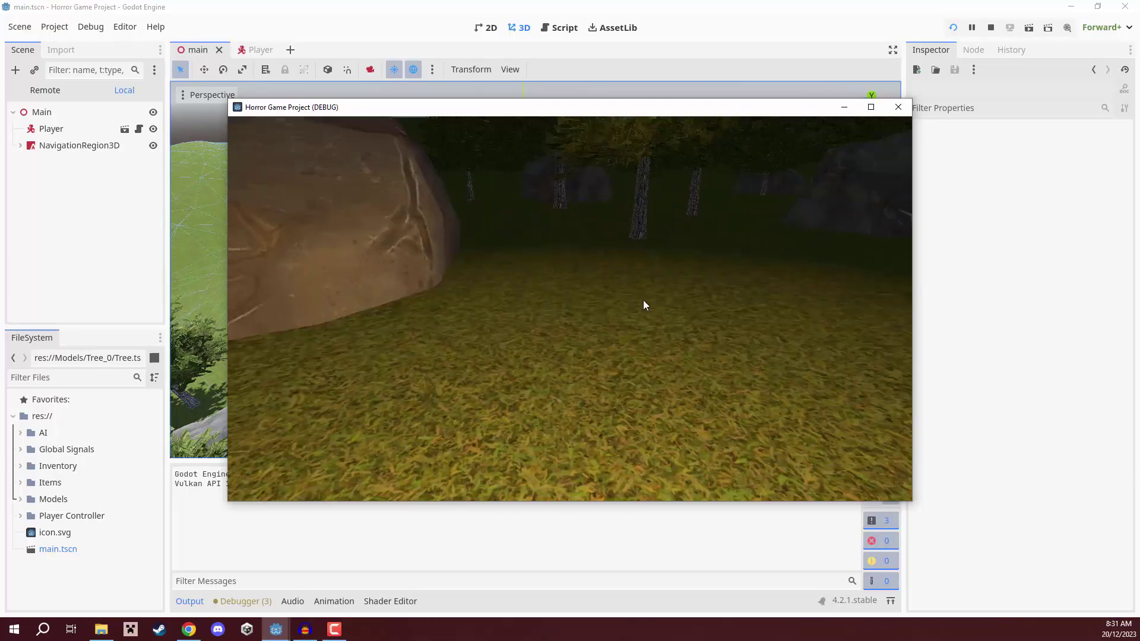
{"action": "key", "text": "w"}
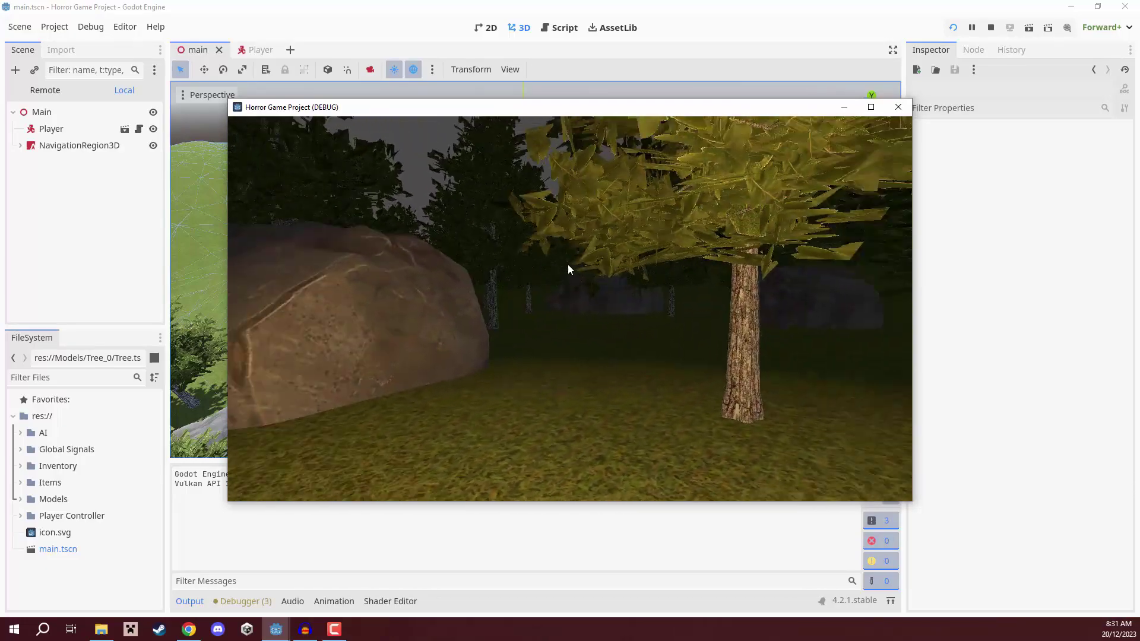
{"action": "key", "text": "w"}
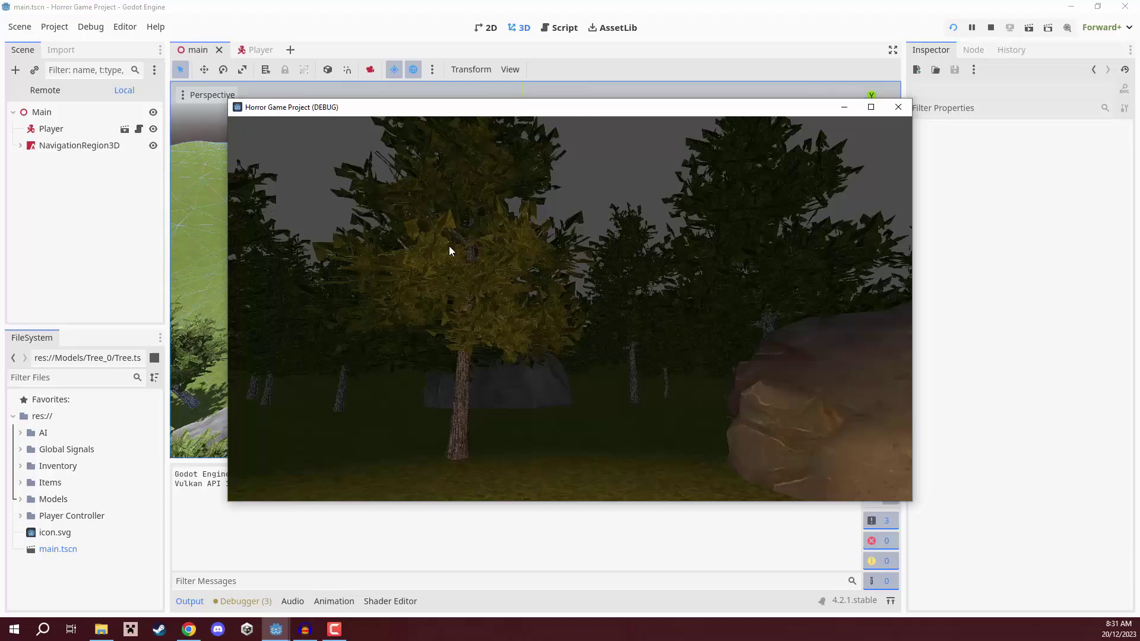
{"action": "key", "text": "w"}
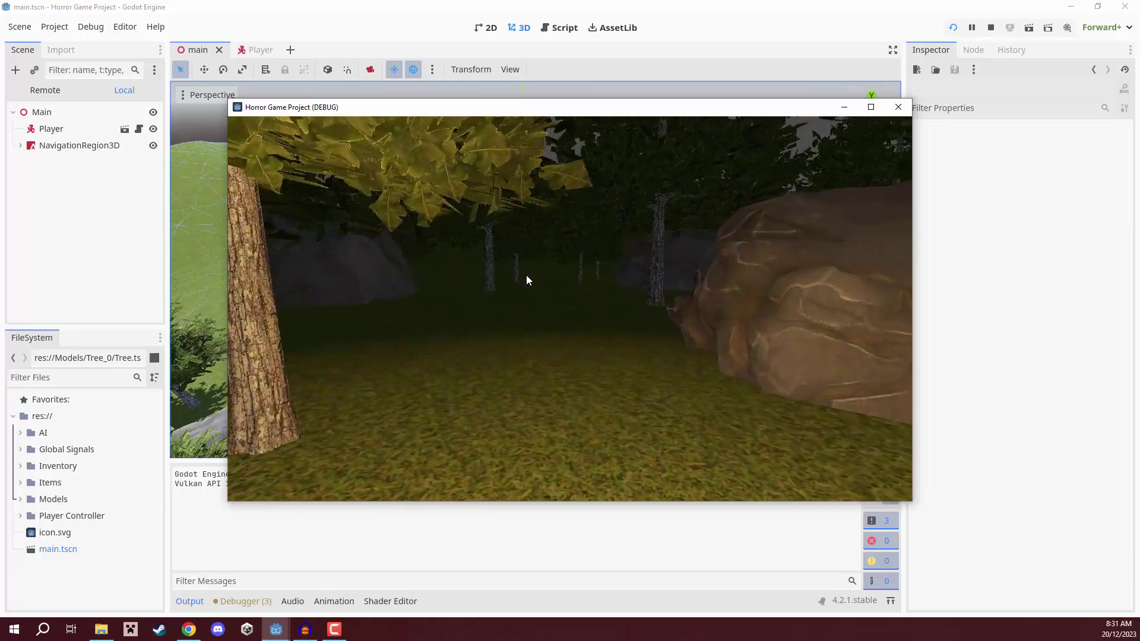
{"action": "key", "text": "w"}
{"action": "left_click", "coordinate": [991, 28]}
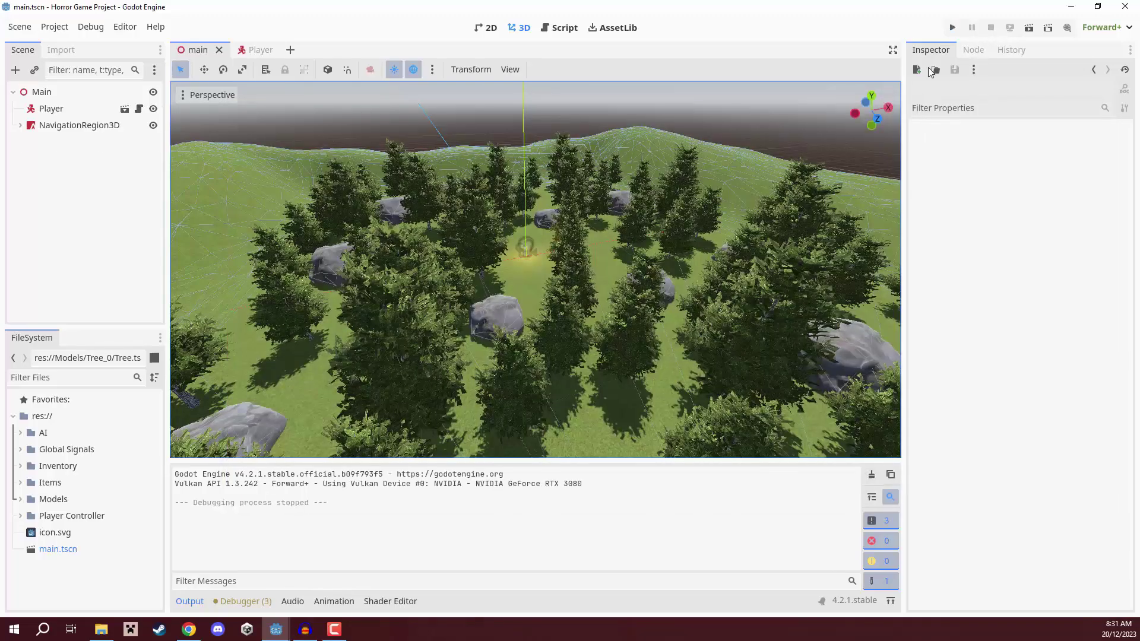
{"action": "left_click", "coordinate": [187, 602]}
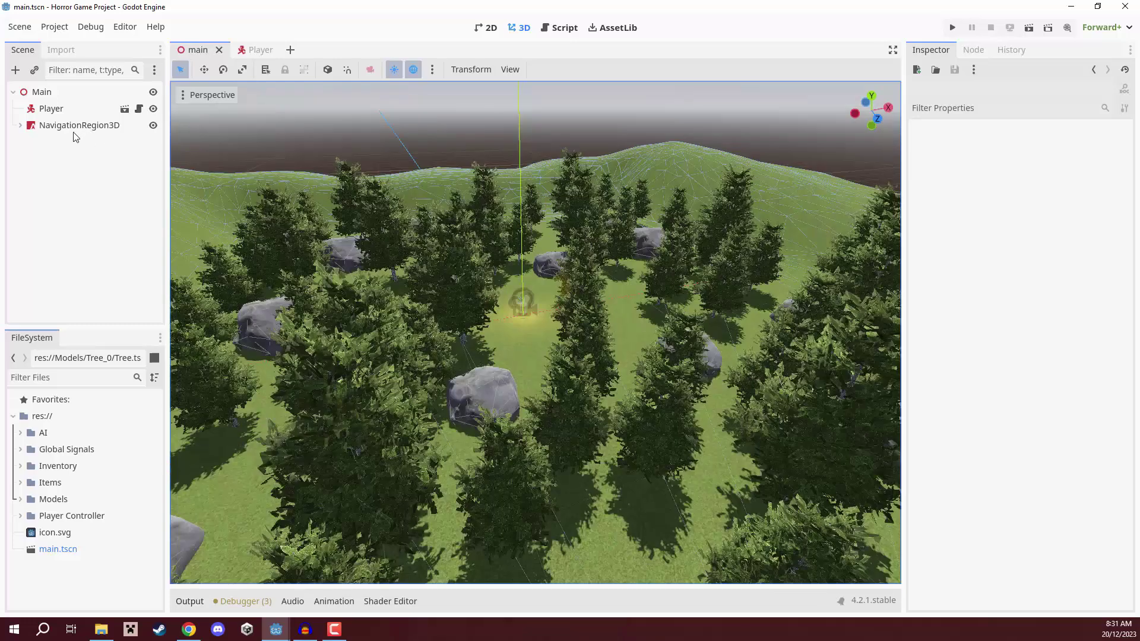
Bake the navigation mesh for NavigationRegion3D
{"action": "left_click", "coordinate": [75, 126]}
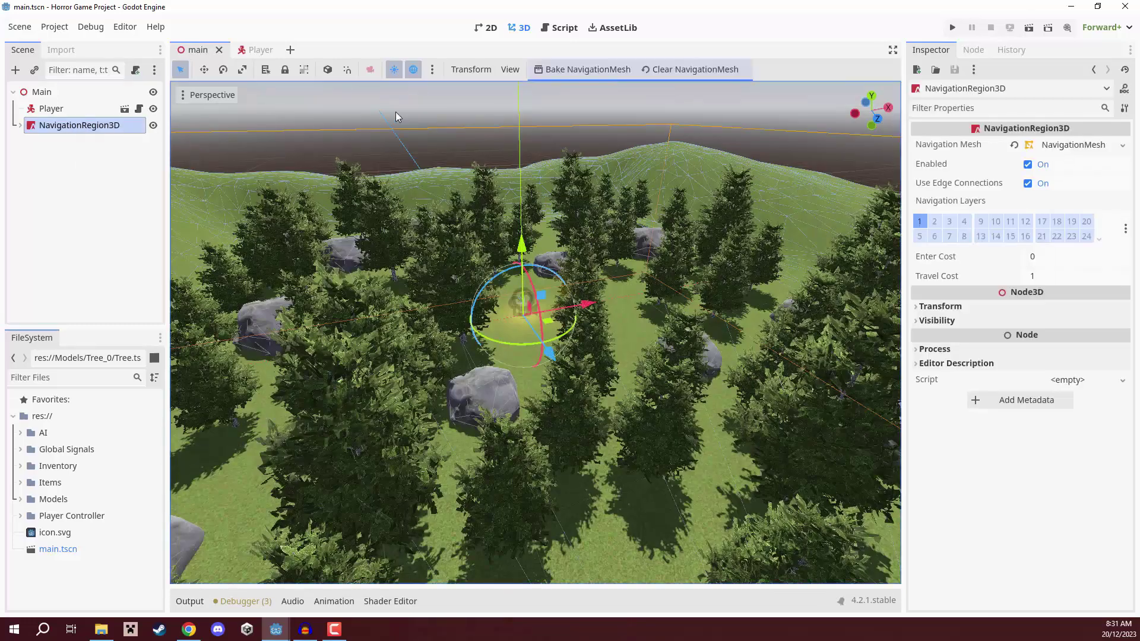
{"action": "left_click", "coordinate": [574, 70]}
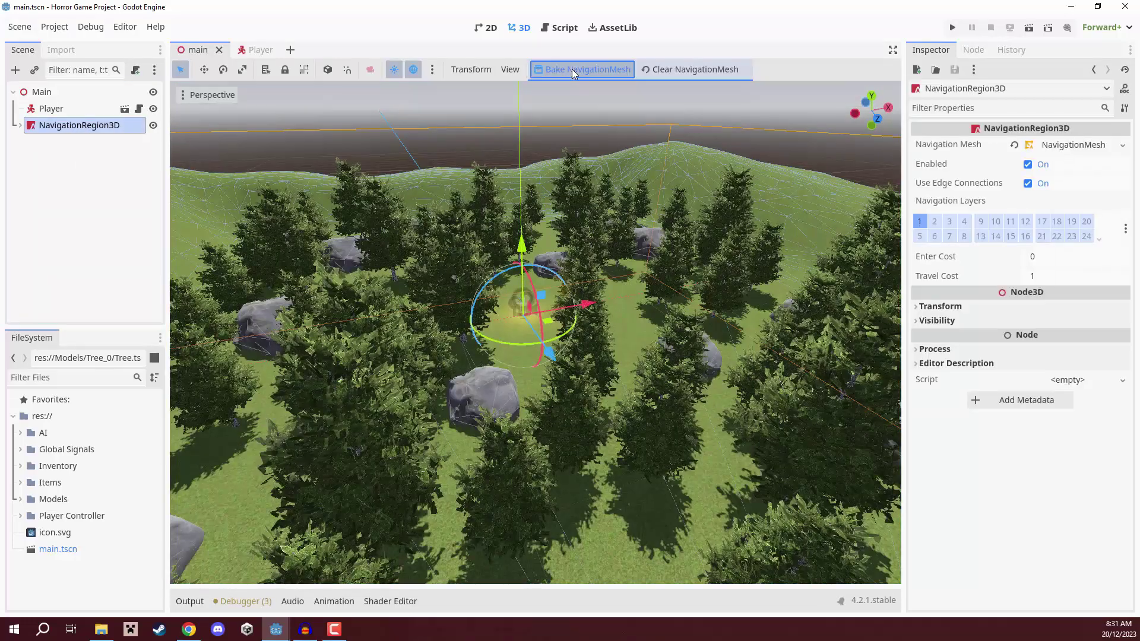
Examine how the baked navigation mesh covers the ground around the rocks and tree trunks
{"action": "key", "text": "w"}
{"action": "right_click_drag", "start_coordinate": [539, 303], "coordinate": [662, 303]}
{"action": "key", "text": "a"}
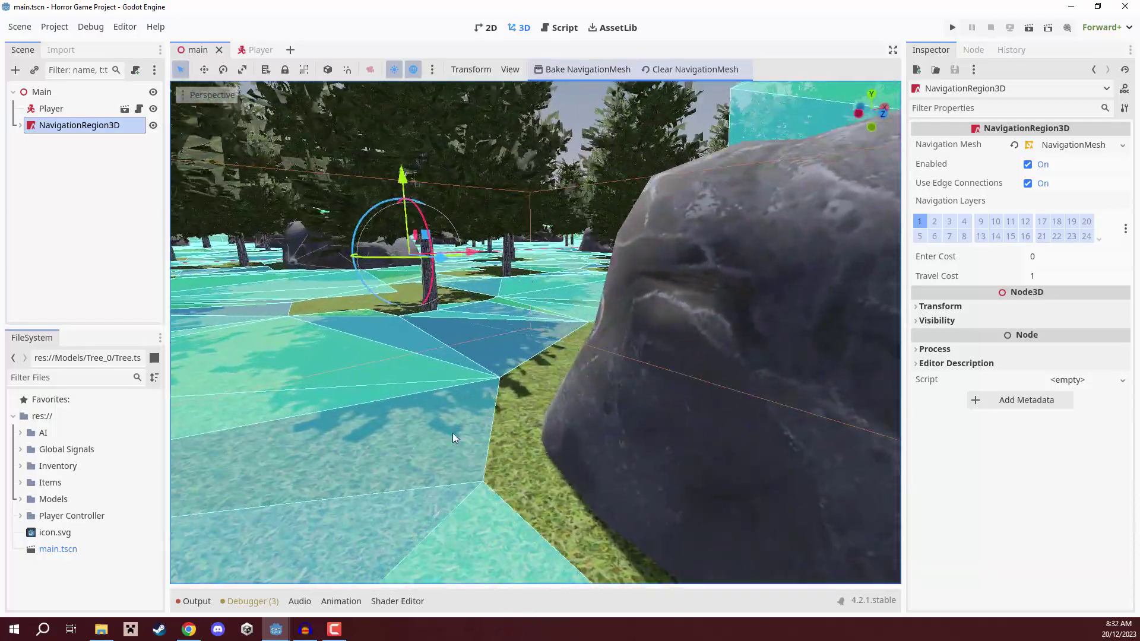
{"action": "key", "text": "w"}
{"action": "right_click_drag", "start_coordinate": [452, 438], "coordinate": [308, 432]}
{"action": "key", "text": "d"}
{"action": "key", "text": "w"}
{"action": "key", "text": "d"}
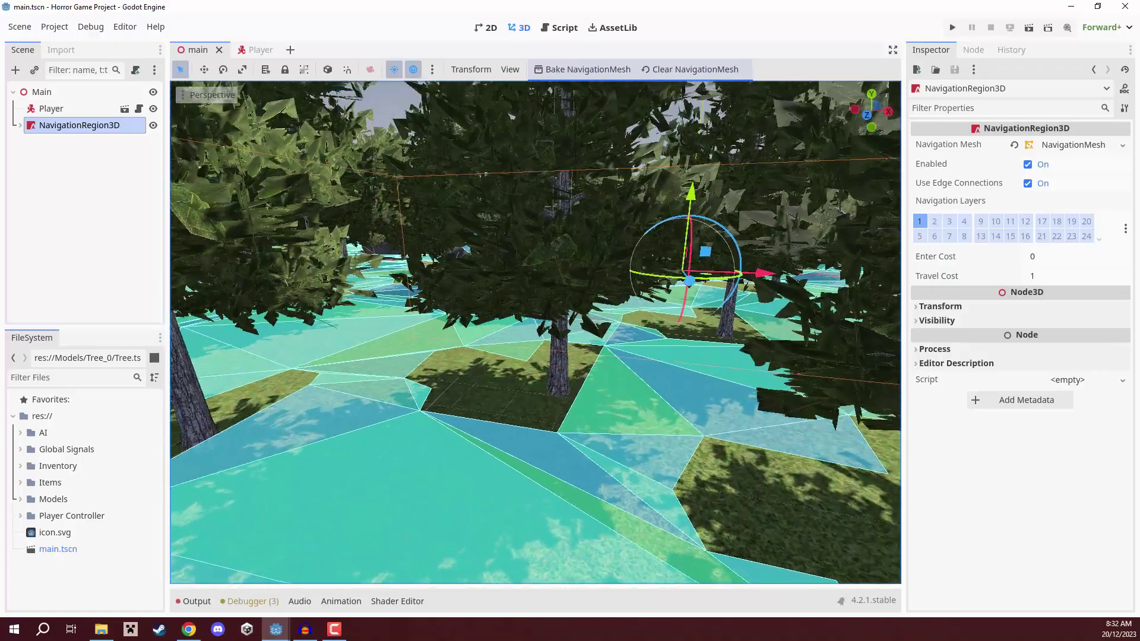
{"action": "right_click_drag", "start_coordinate": [415, 441], "coordinate": [636, 392]}
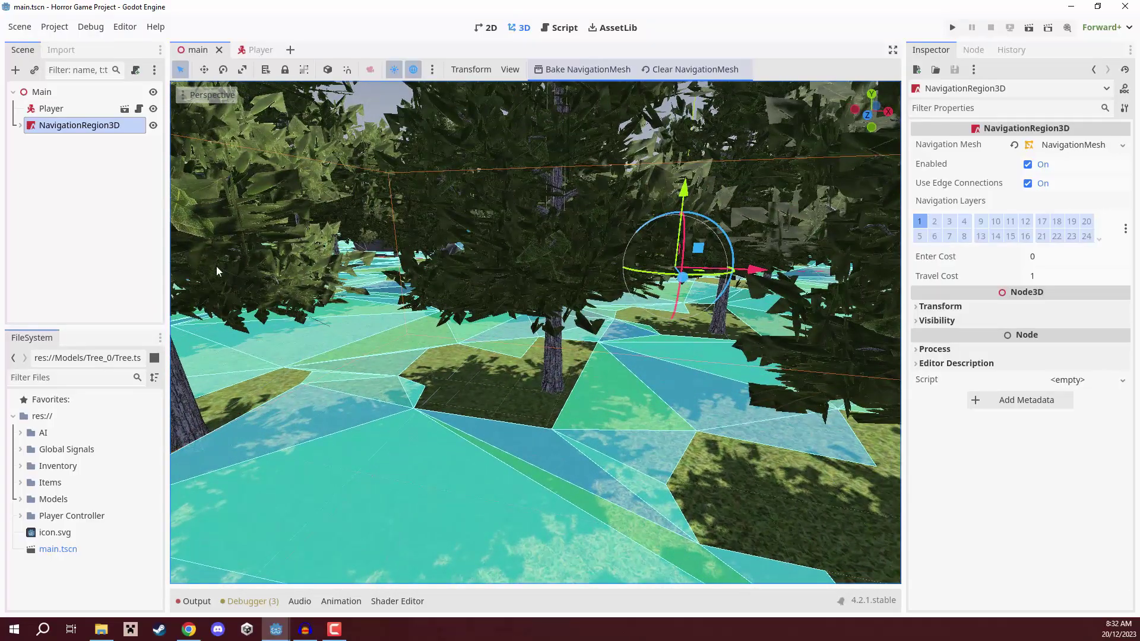
{"action": "left_click", "coordinate": [55, 216]}
{"action": "right_click_drag", "start_coordinate": [415, 267], "coordinate": [443, 237]}
{"action": "key", "text": "w"}
{"action": "key", "text": "w"}
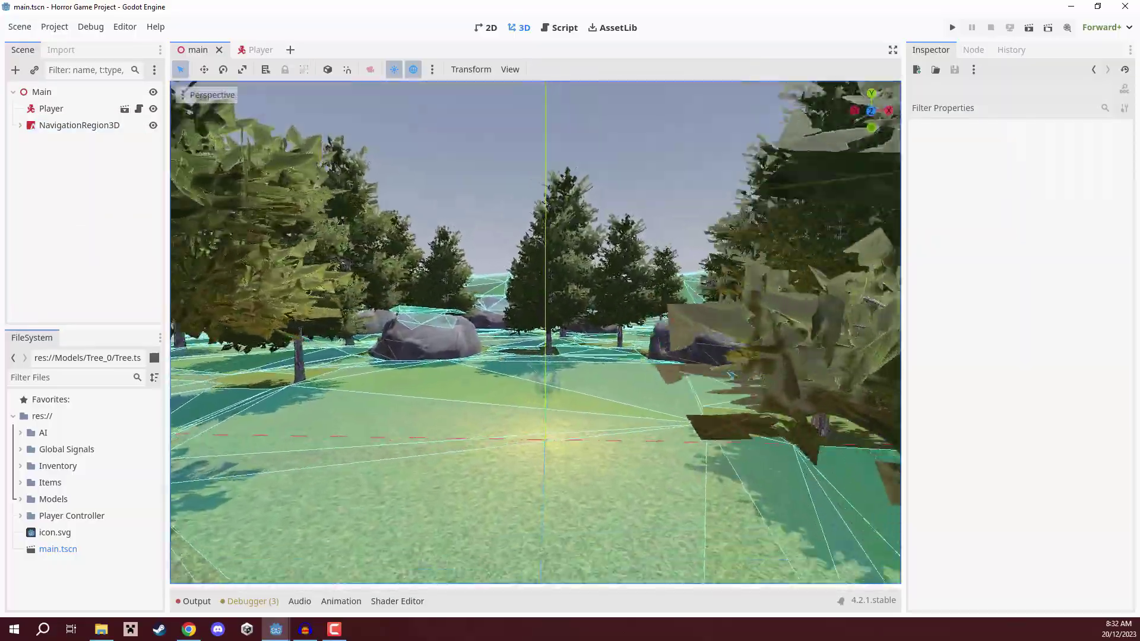
{"action": "right_click_drag", "start_coordinate": [216, 270], "coordinate": [216, 271]}
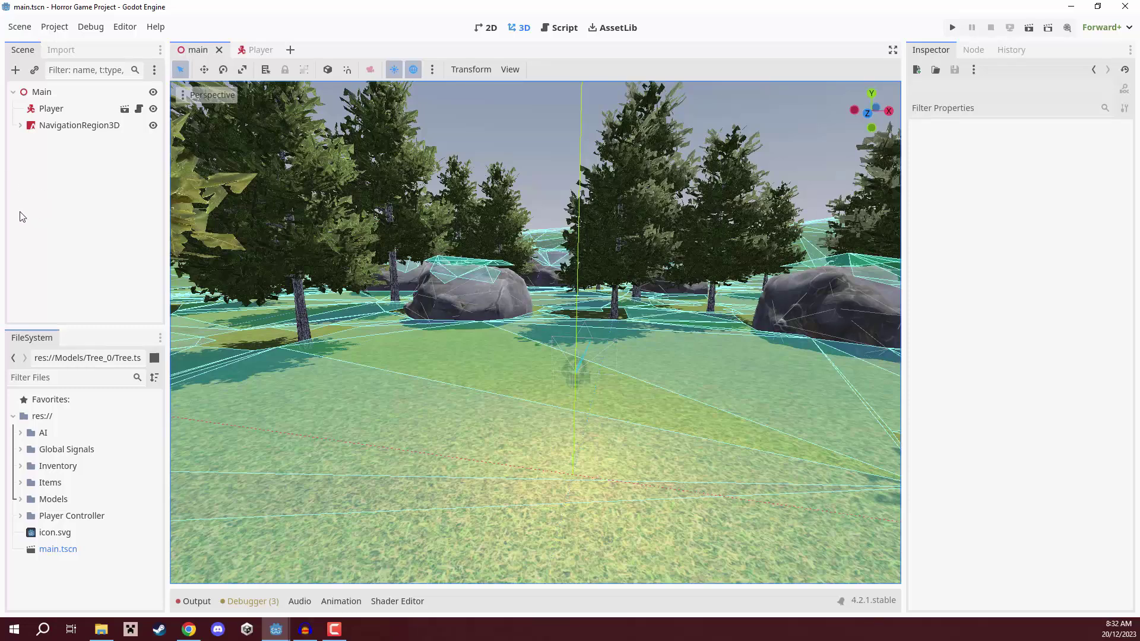
Add a WorldEnvironment node to the main scene
{"action": "left_click", "coordinate": [16, 70]}
{"action": "type", "text": "worlde"}
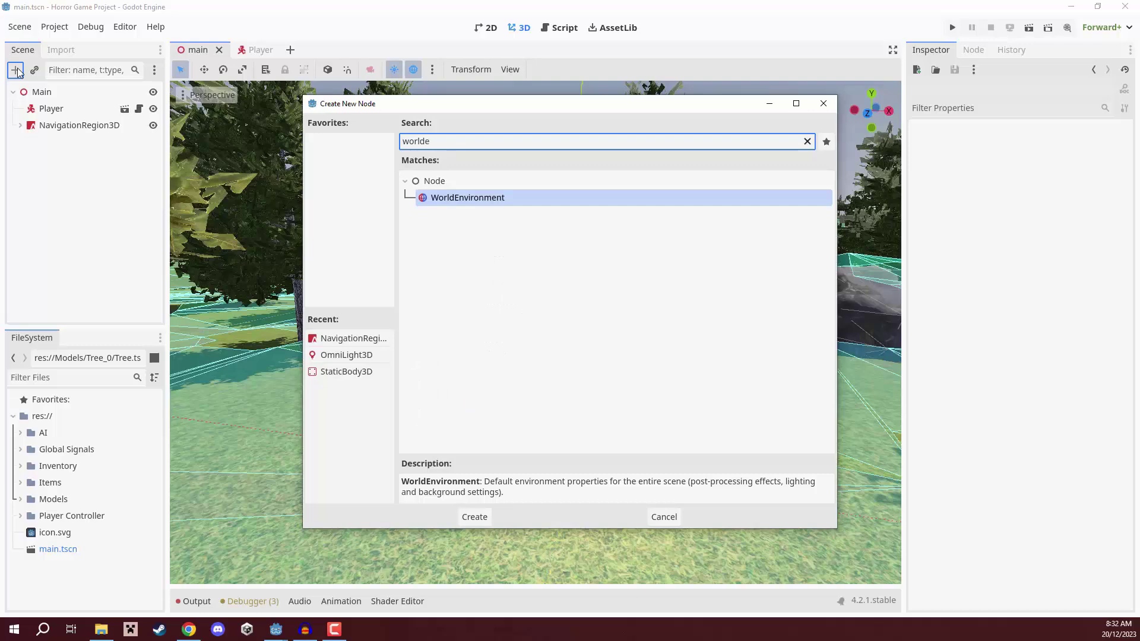
{"action": "key", "text": "Return"}
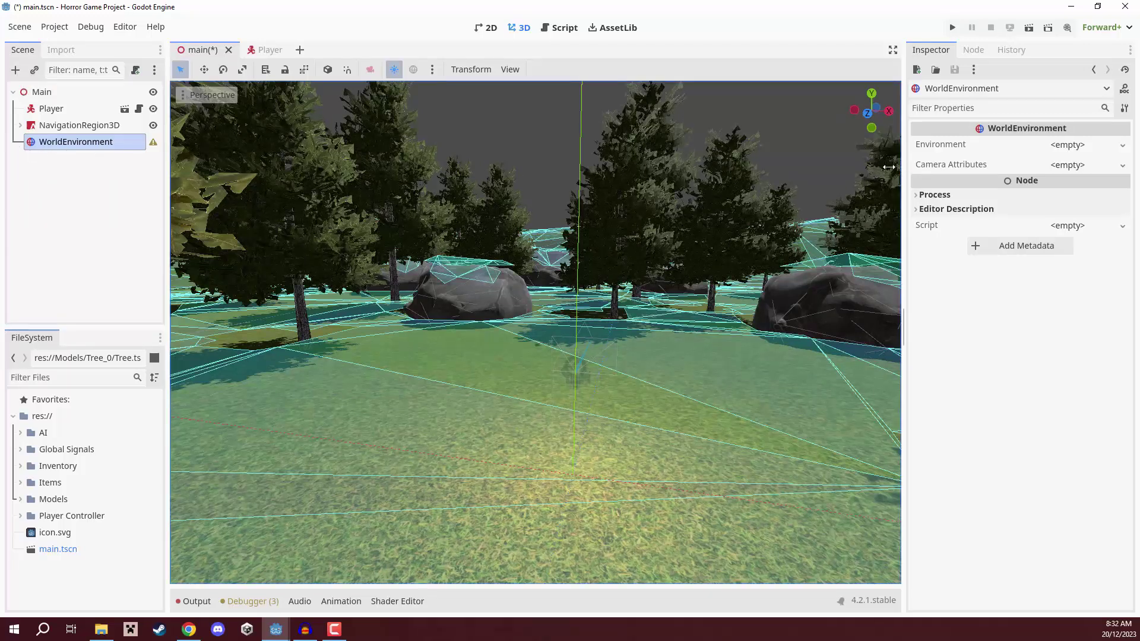
Widen the property area, assign a new Environment resource to the WorldEnvironment node and expand its settings
{"action": "left_click_drag", "start_coordinate": [902, 172], "coordinate": [865, 169]}
{"action": "left_click", "coordinate": [1056, 149]}
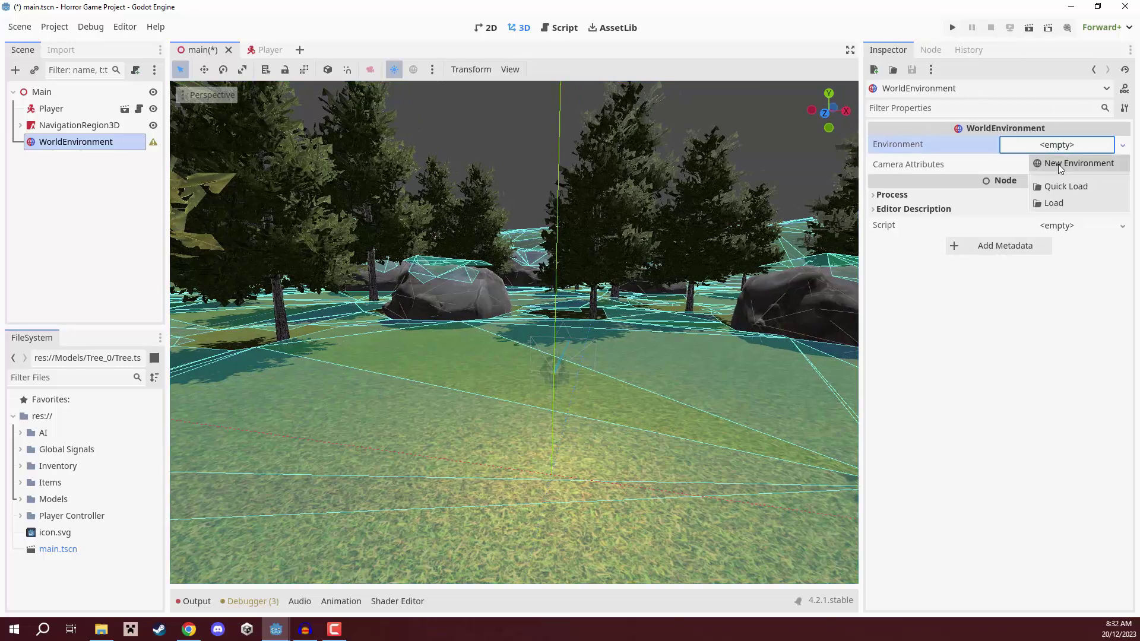
{"action": "left_click", "coordinate": [1060, 166]}
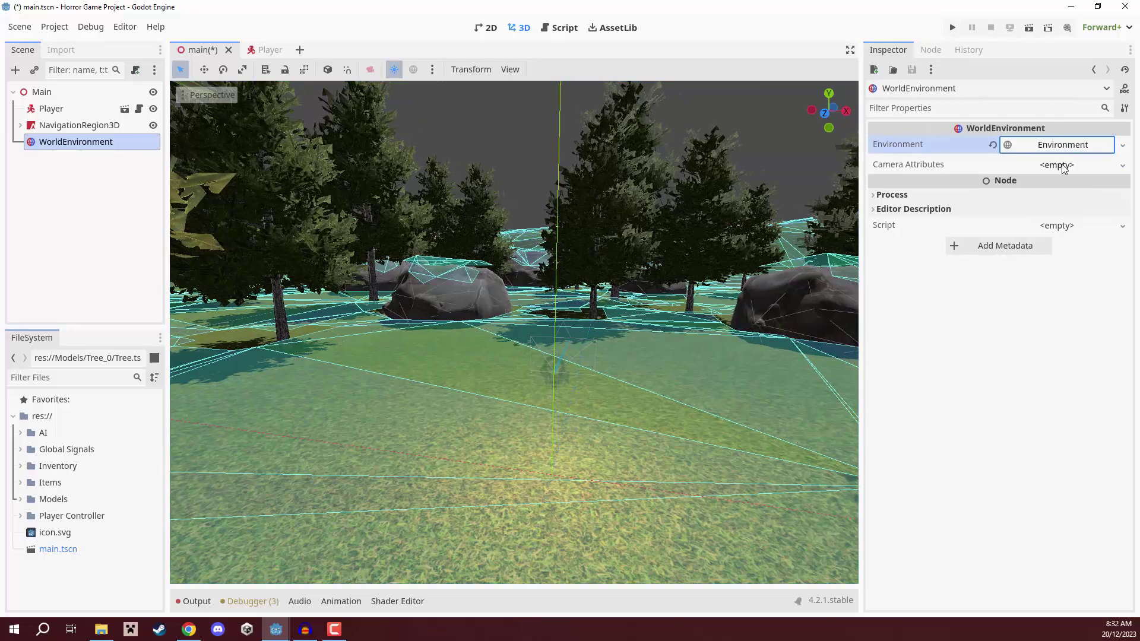
{"action": "left_click", "coordinate": [1062, 146]}
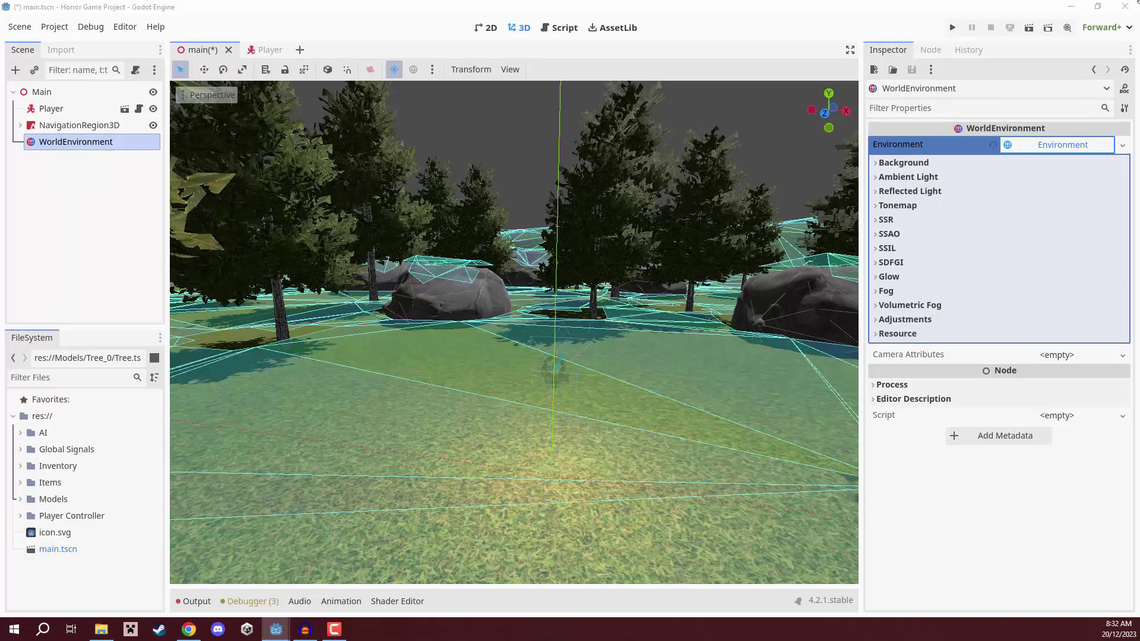
Set the environment's background mode to Custom Color
{"action": "left_click", "coordinate": [884, 163]}
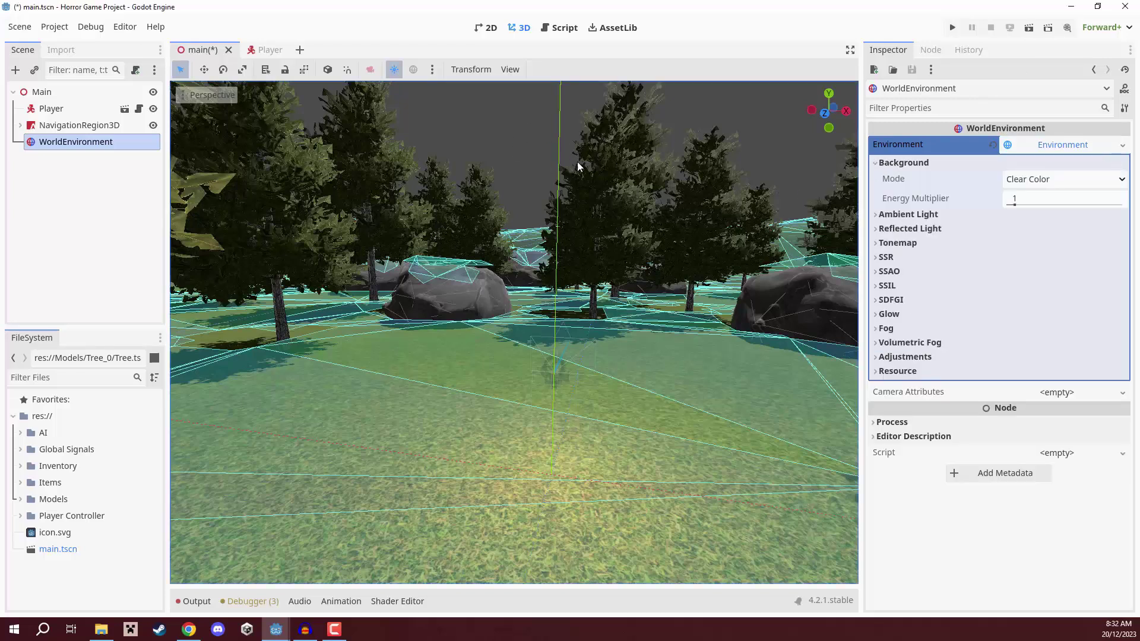
{"action": "left_click", "coordinate": [1040, 179]}
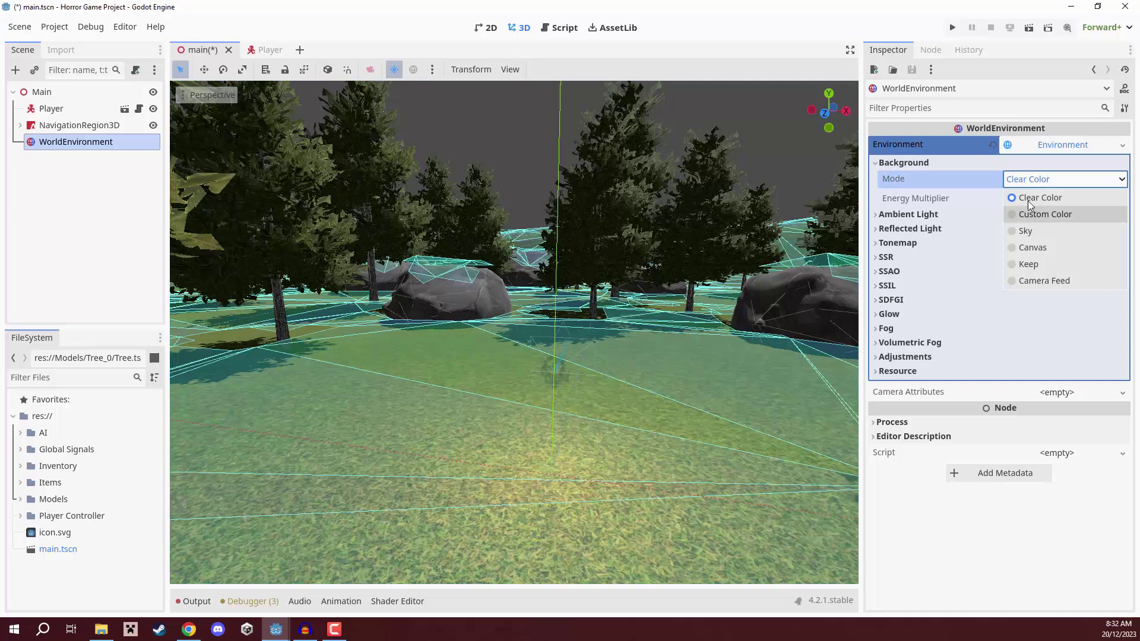
{"action": "left_click", "coordinate": [1019, 215]}
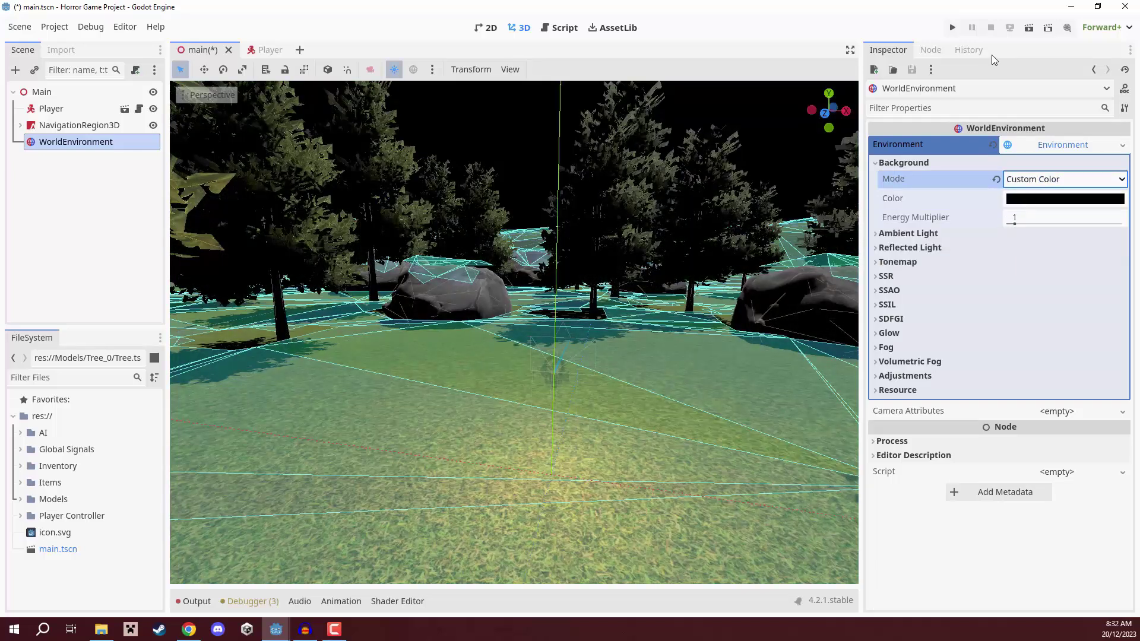
Test-run the game with the black background, stop it and look over the forest in the 3D view
{"action": "left_click", "coordinate": [952, 28]}
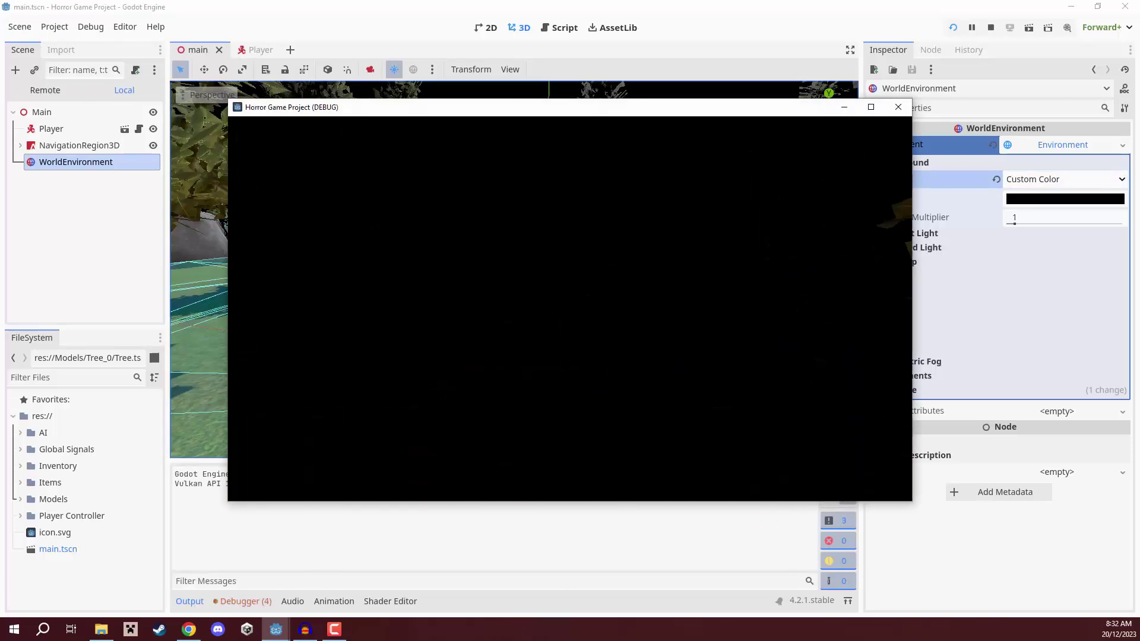
{"action": "left_click", "coordinate": [992, 28]}
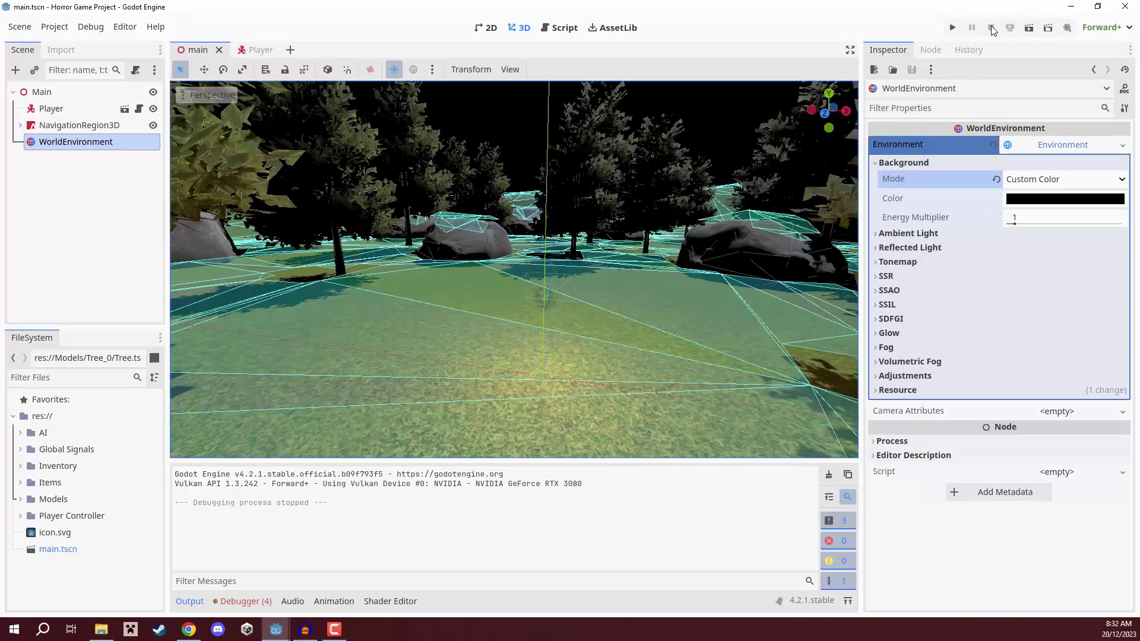
{"action": "middle_click_drag", "start_coordinate": [444, 192], "coordinate": [395, 139]}
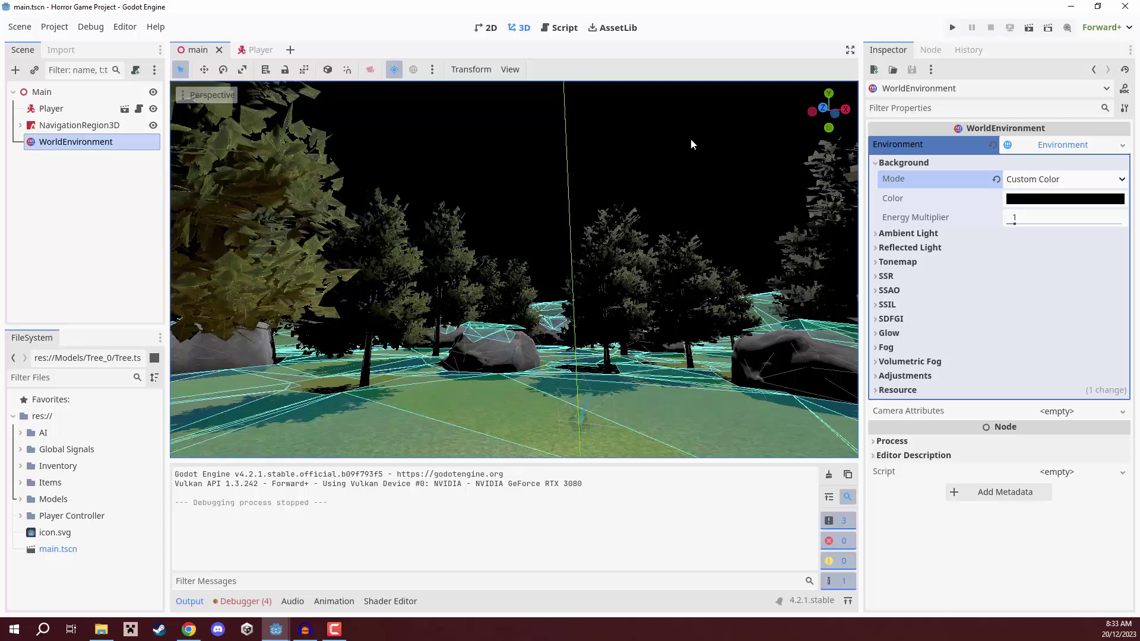
Try a white (ffffff) background color, test-play the game up close to the tree trunks and stop it
{"action": "left_click", "coordinate": [1065, 200]}
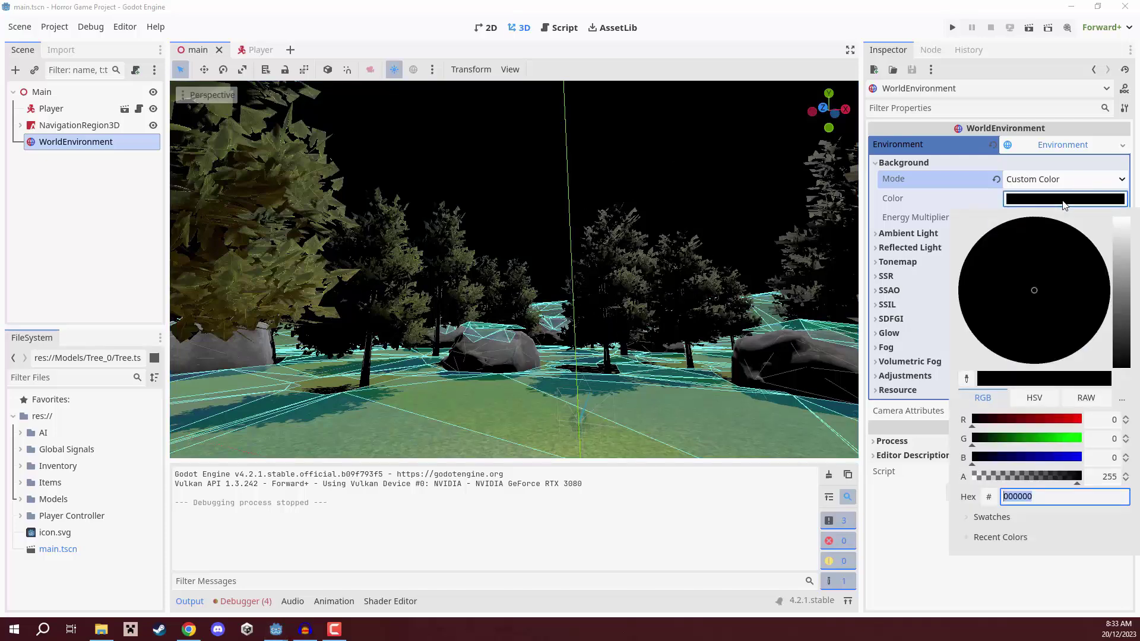
{"action": "left_click_drag", "start_coordinate": [1121, 344], "coordinate": [1018, 105]}
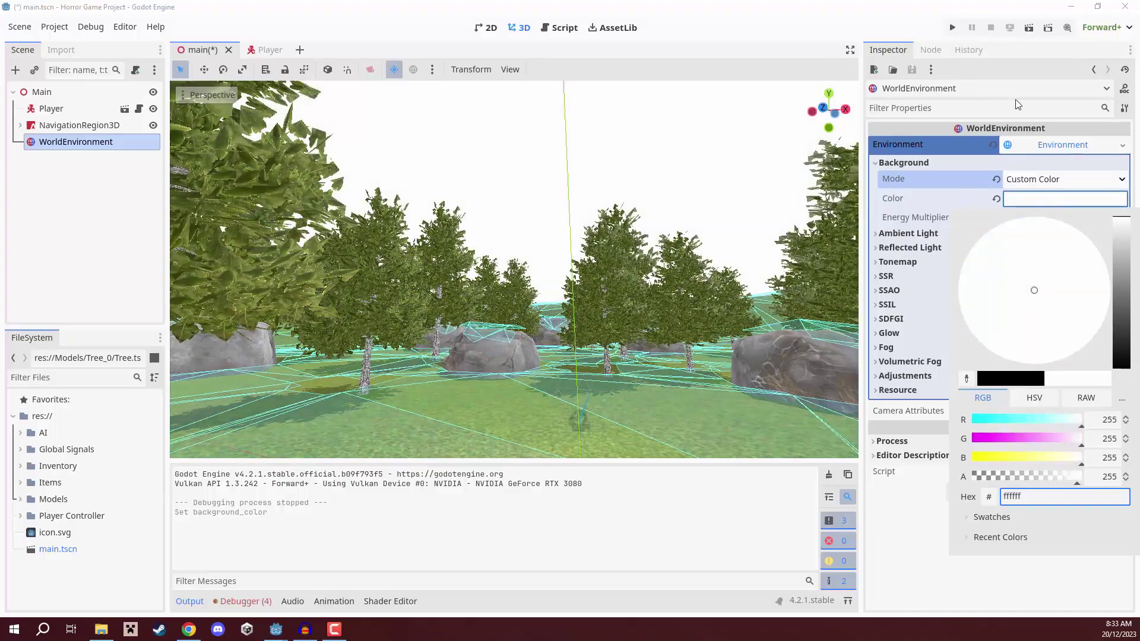
{"action": "left_click", "coordinate": [953, 27]}
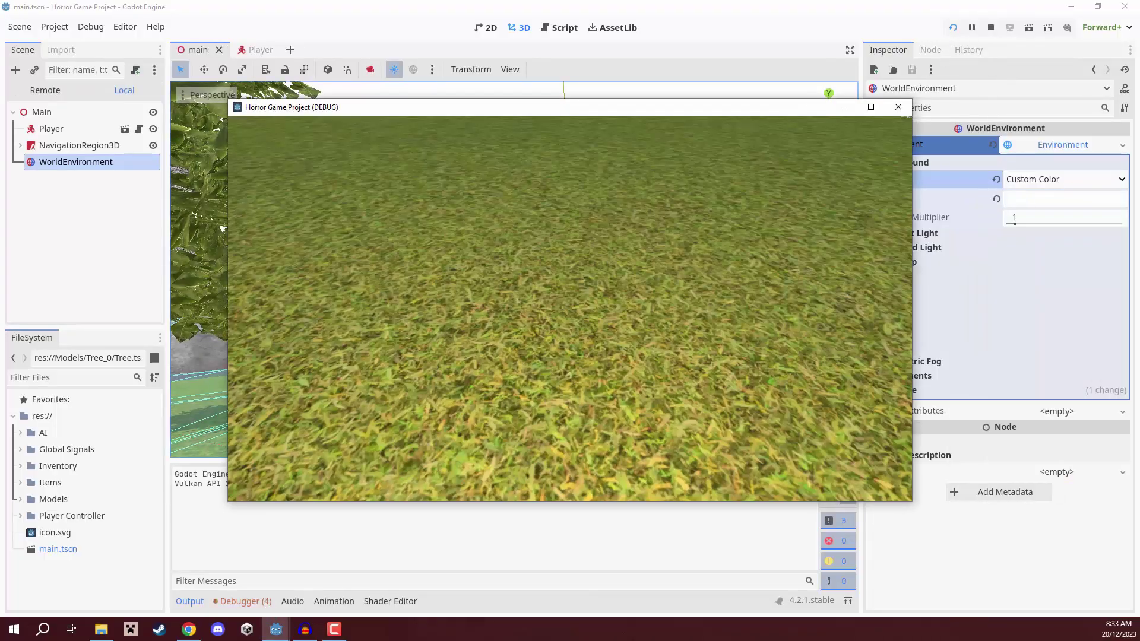
{"action": "key", "text": "w"}
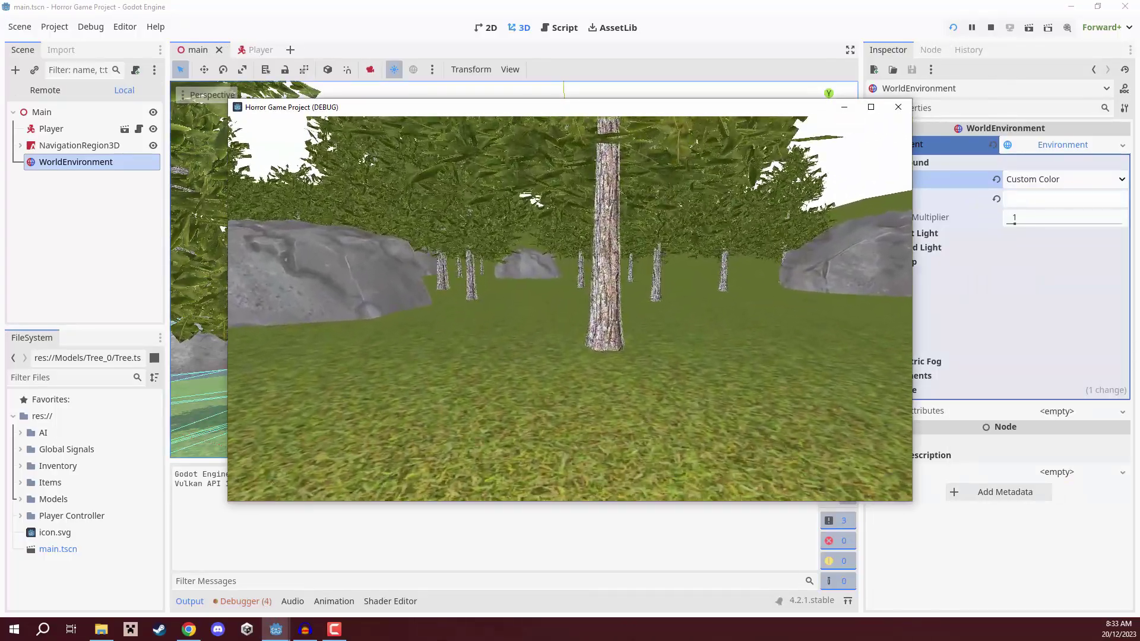
{"action": "key", "text": "w"}
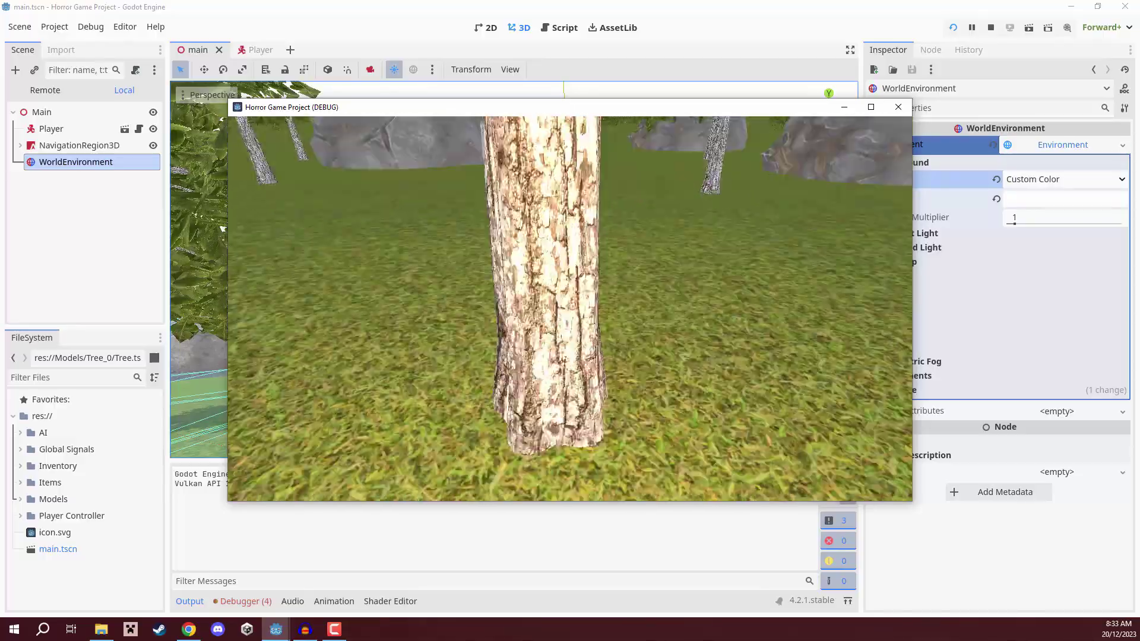
{"action": "key", "text": "w"}
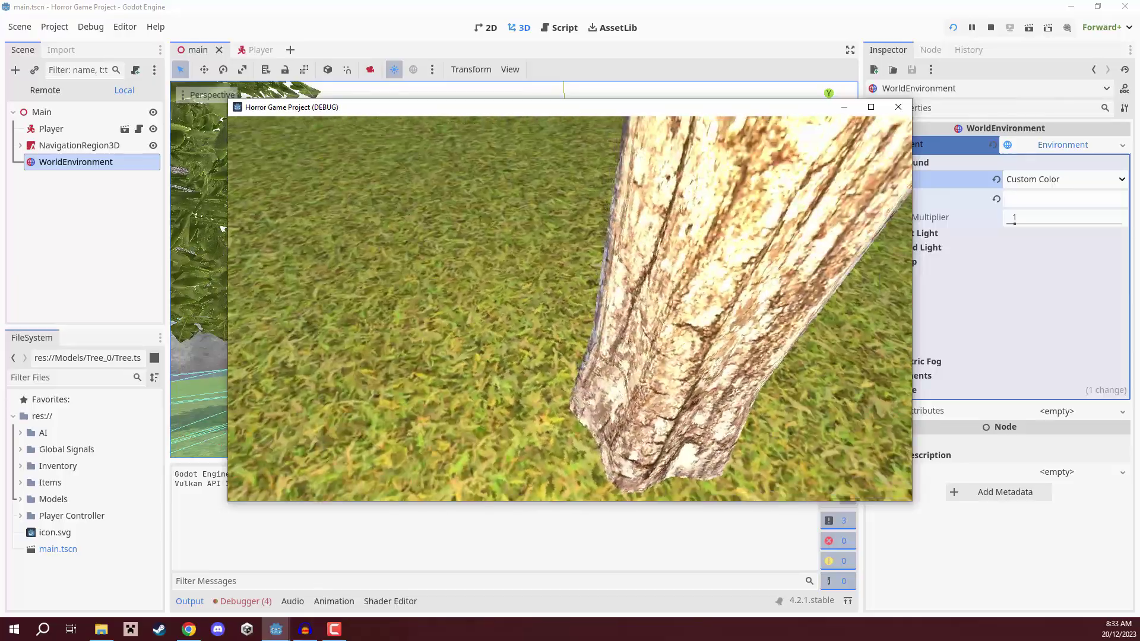
{"action": "key", "text": "s"}
{"action": "key", "text": "w"}
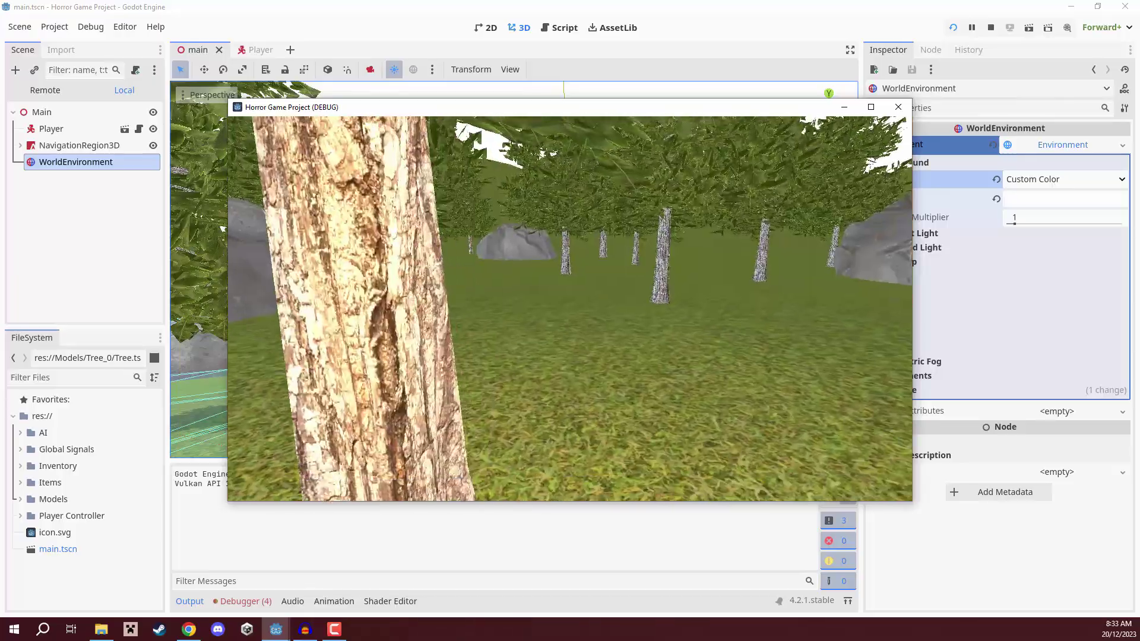
{"action": "key", "text": "Escape"}
{"action": "left_click", "coordinate": [990, 25]}
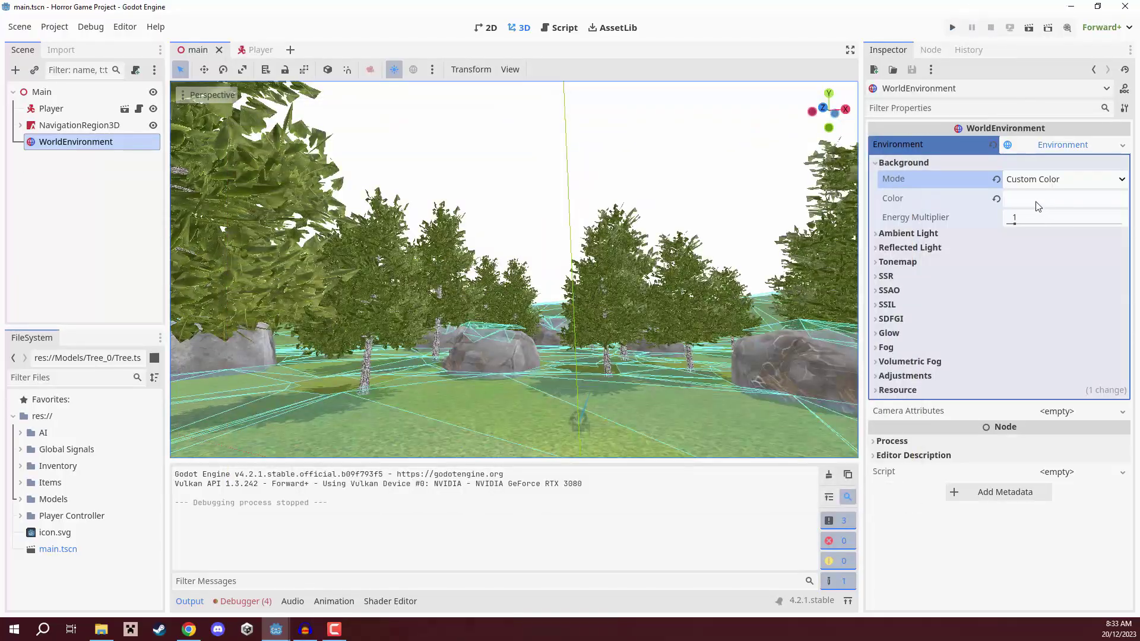
Set the environment's background color back to black (000000)
{"action": "left_click", "coordinate": [1037, 202]}
{"action": "left_click_drag", "start_coordinate": [1119, 256], "coordinate": [1119, 409]}
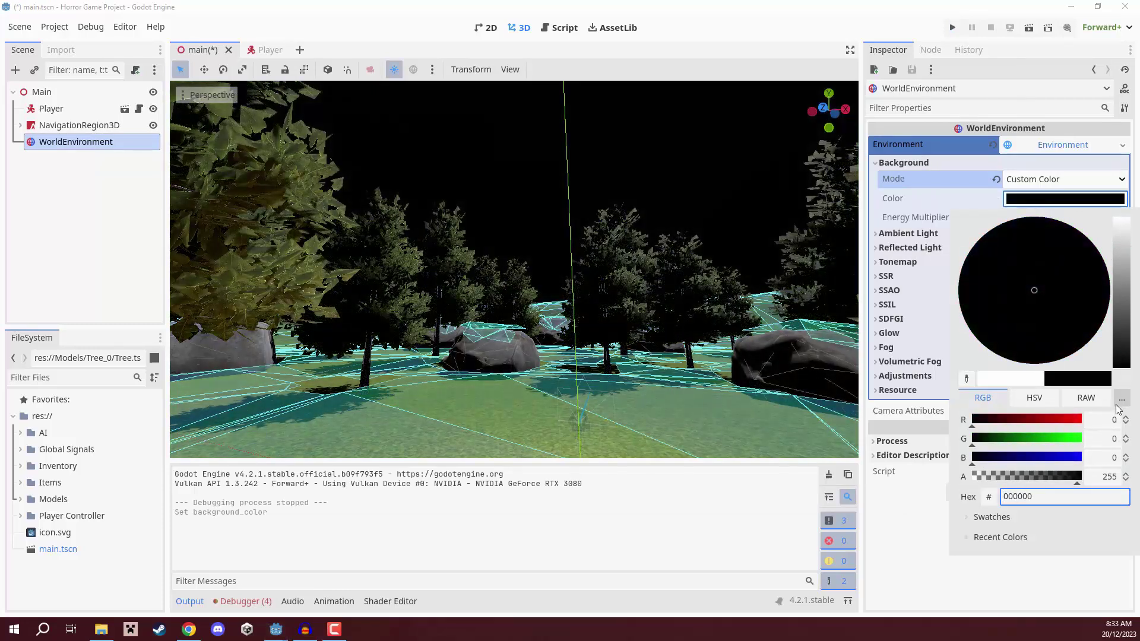
{"action": "left_click", "coordinate": [497, 262]}
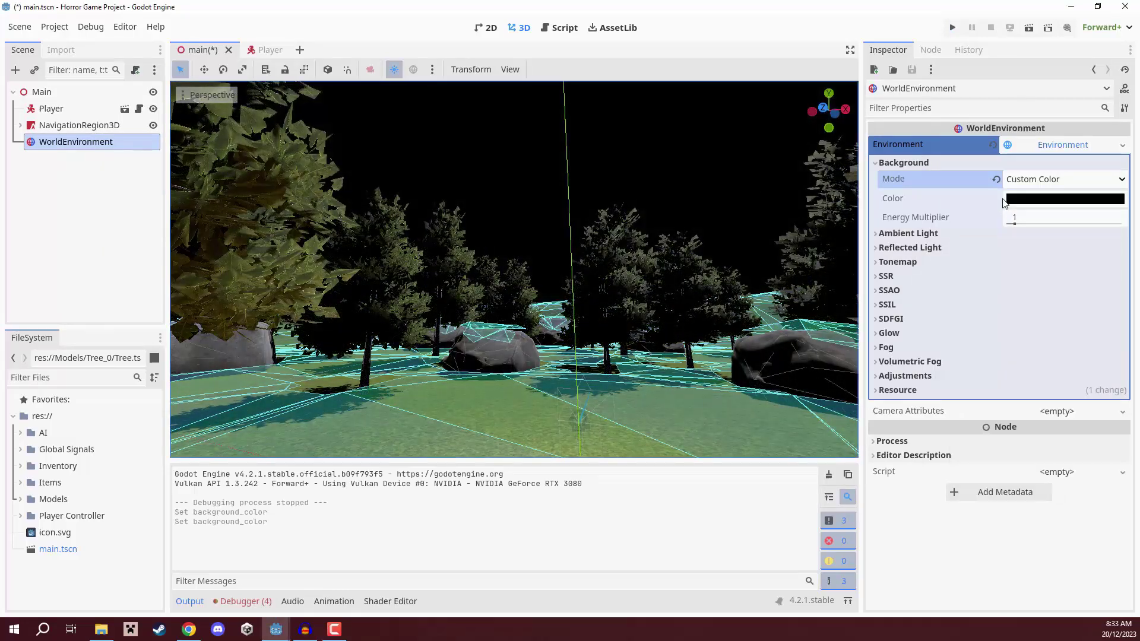
Test-play the game in darkness, walking past several trees and rocks, and stop it
{"action": "left_click", "coordinate": [953, 28]}
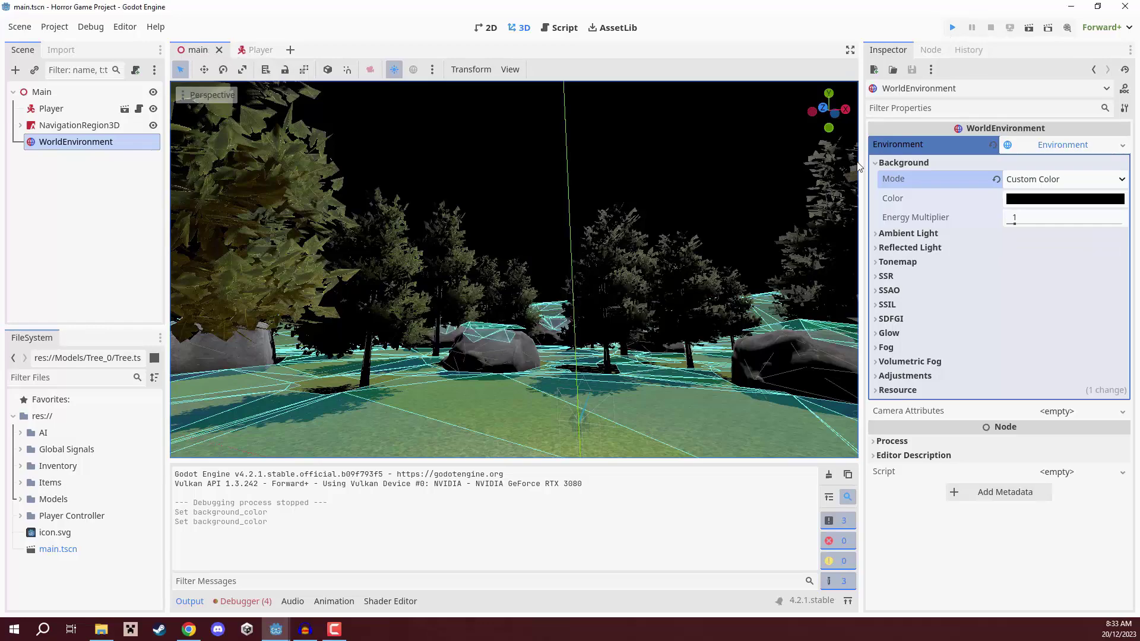
{"action": "key", "text": "w"}
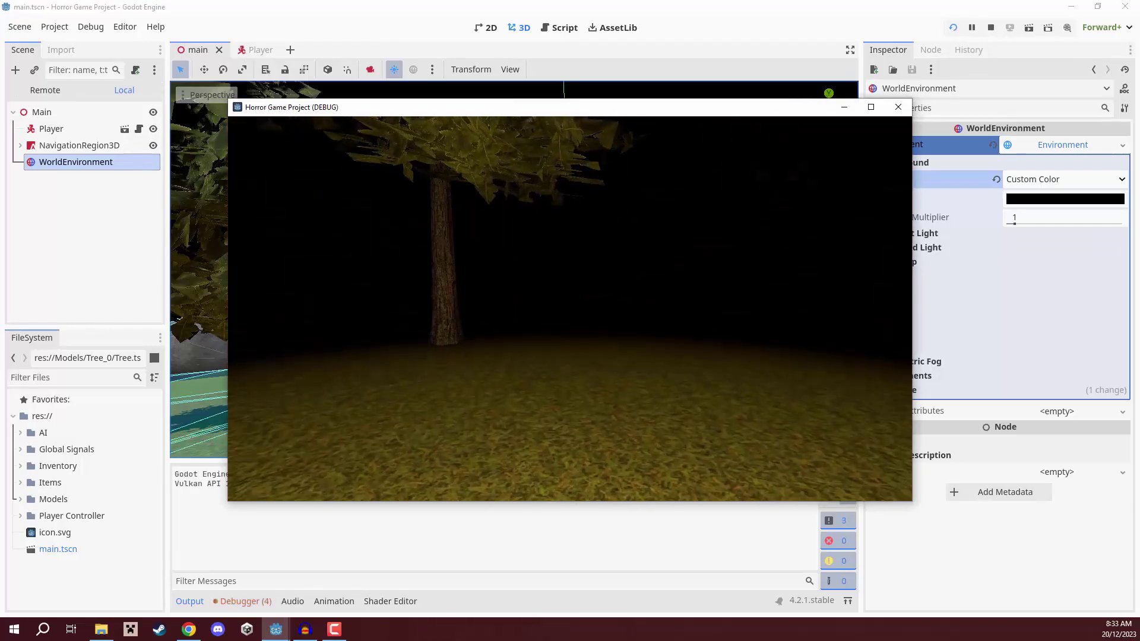
{"action": "key", "text": "w"}
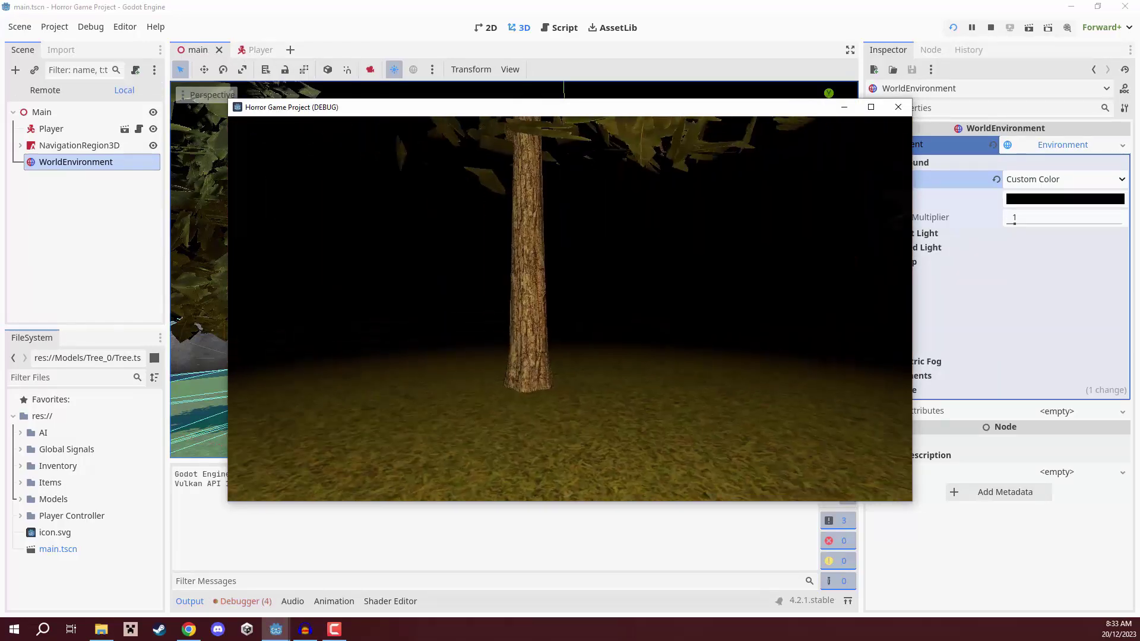
{"action": "key", "text": "w"}
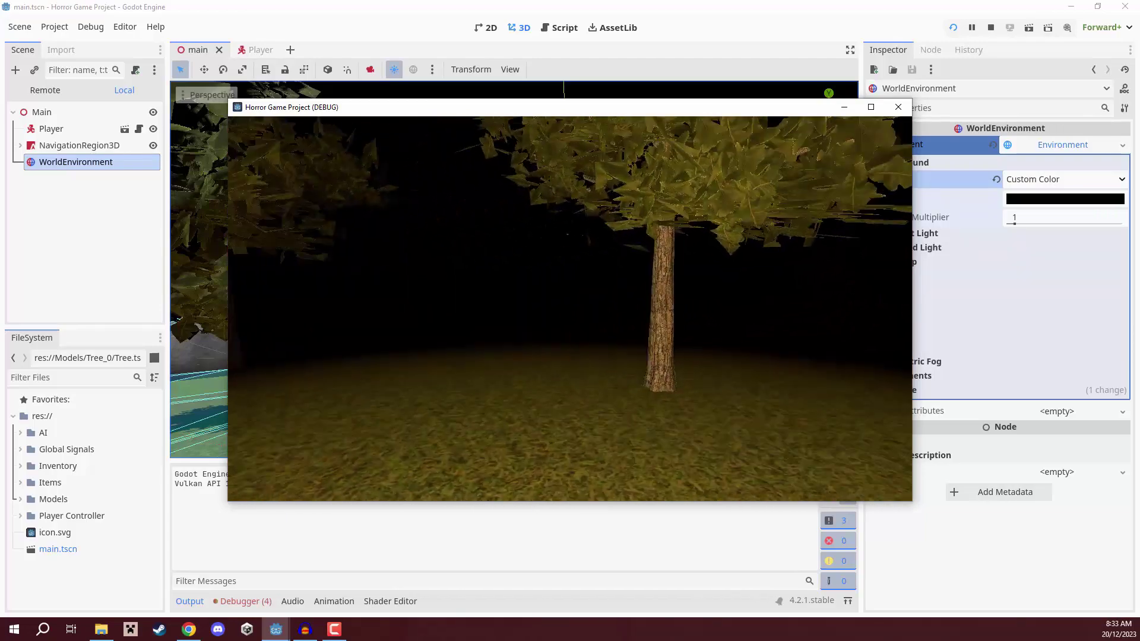
{"action": "key", "text": "w"}
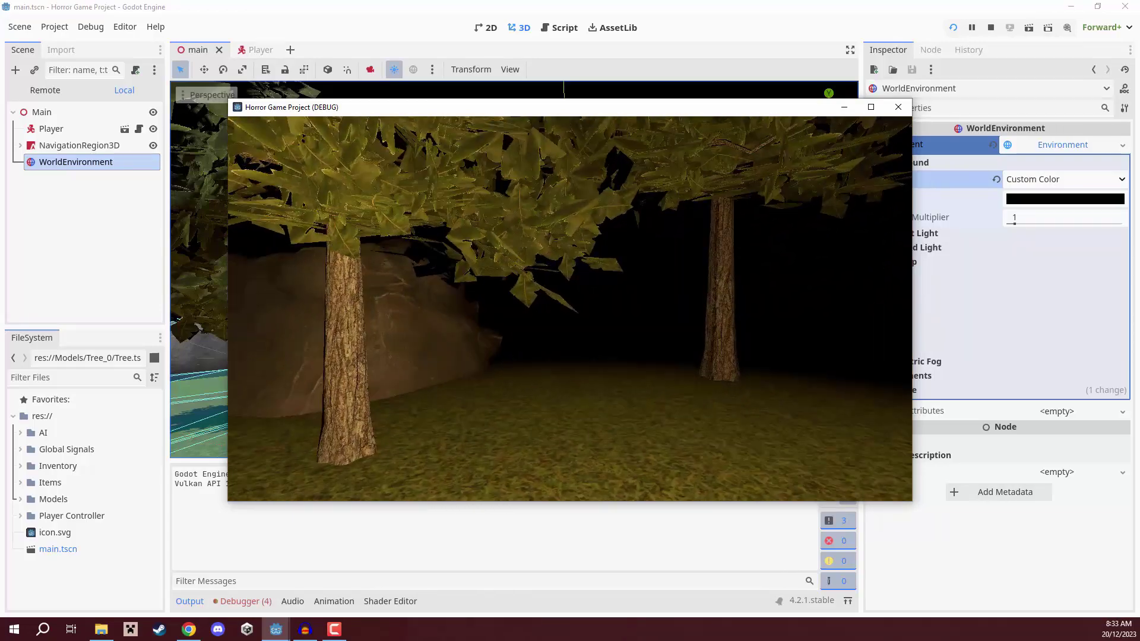
{"action": "key", "text": "w"}
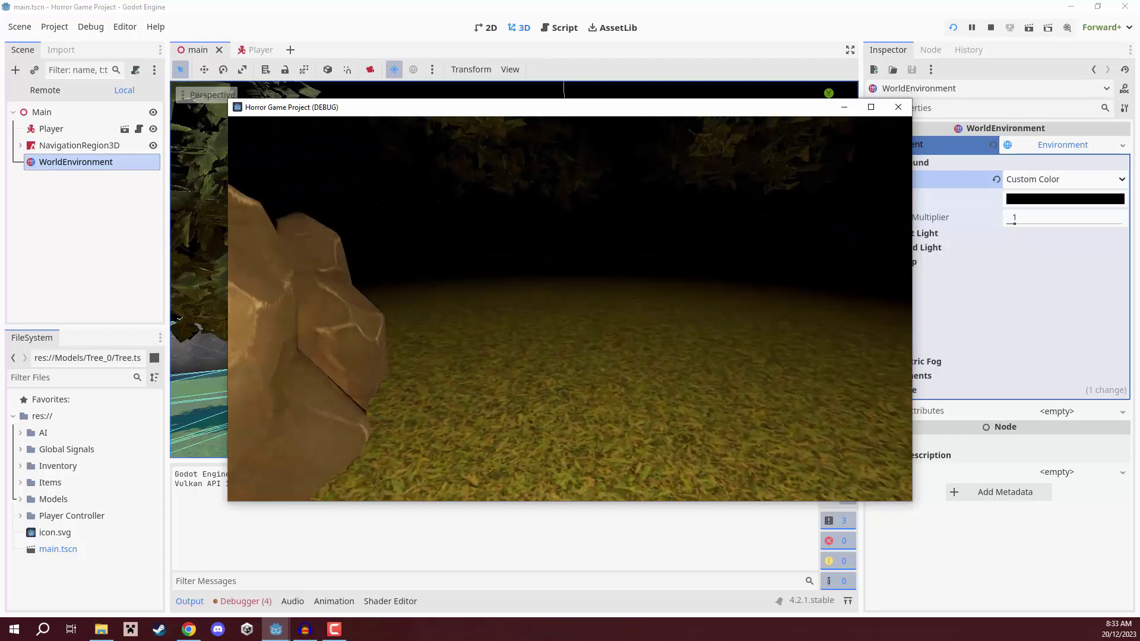
{"action": "key", "text": "Escape"}
{"action": "left_click", "coordinate": [990, 28]}
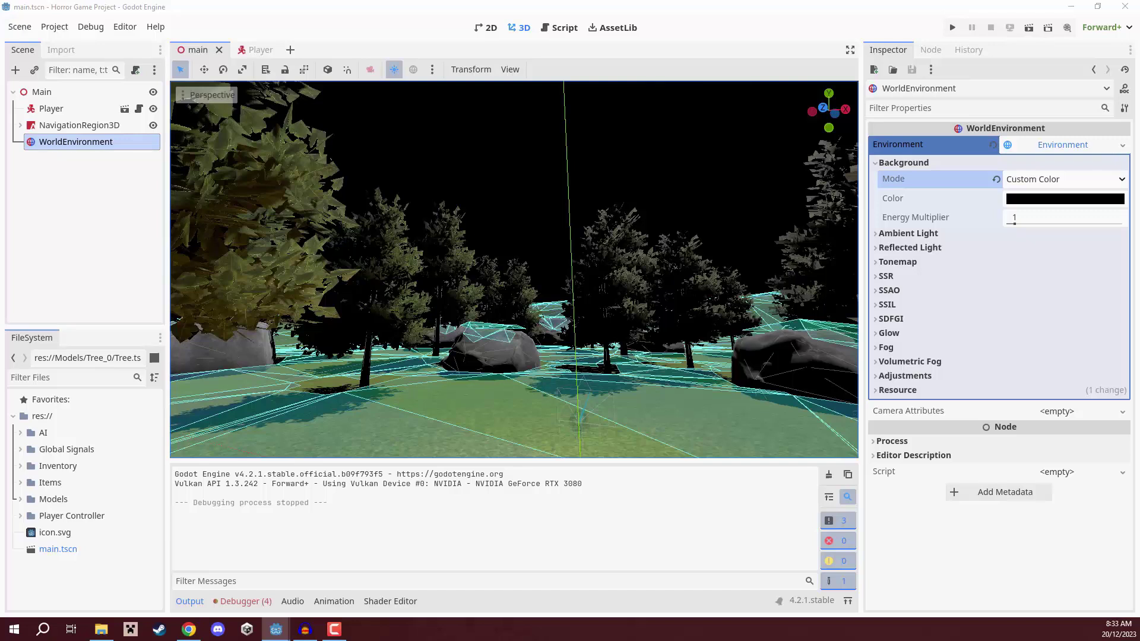
In the Player scene, set the OmniLight3D's range to 20
{"action": "left_click", "coordinate": [245, 49]}
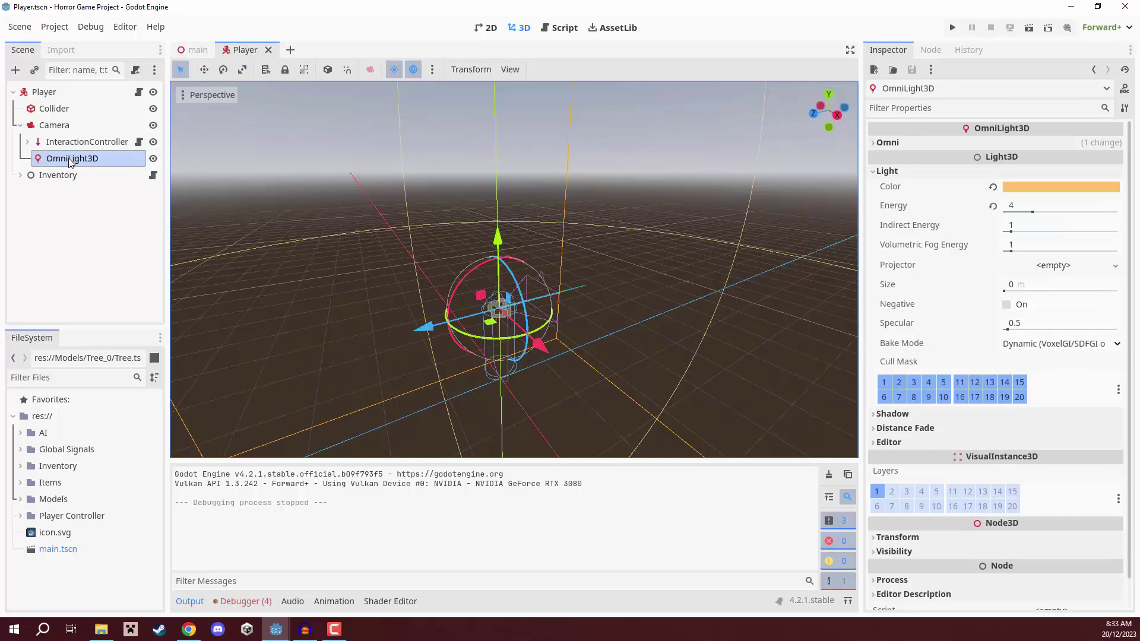
{"action": "left_click", "coordinate": [889, 143]}
{"action": "left_click", "coordinate": [1044, 160]}
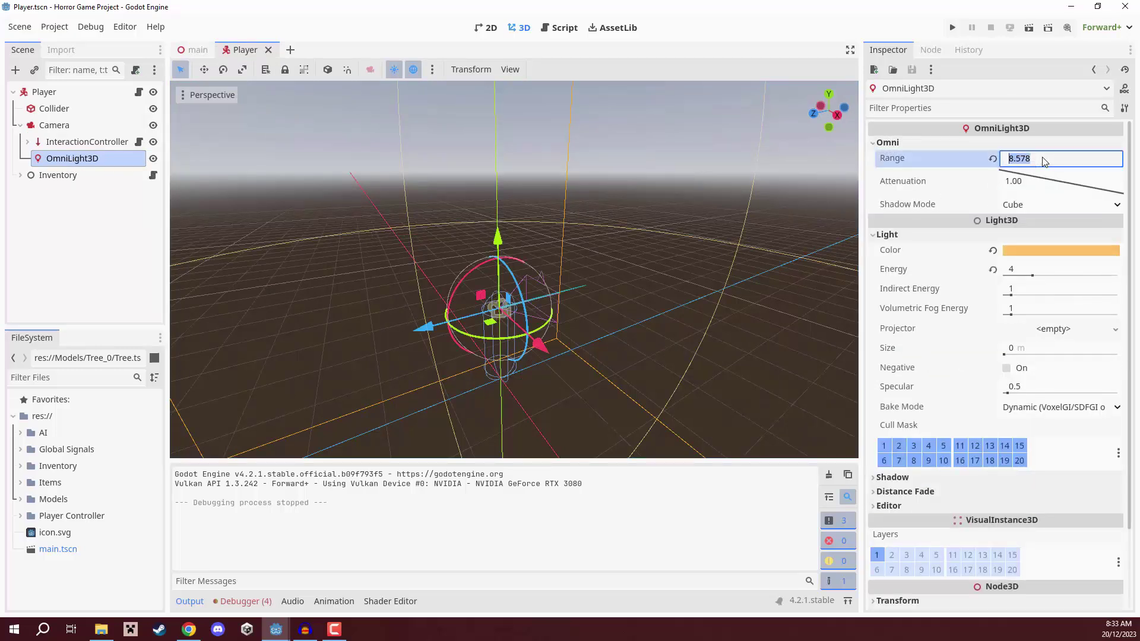
{"action": "type", "text": "20"}
{"action": "key", "text": "Return"}
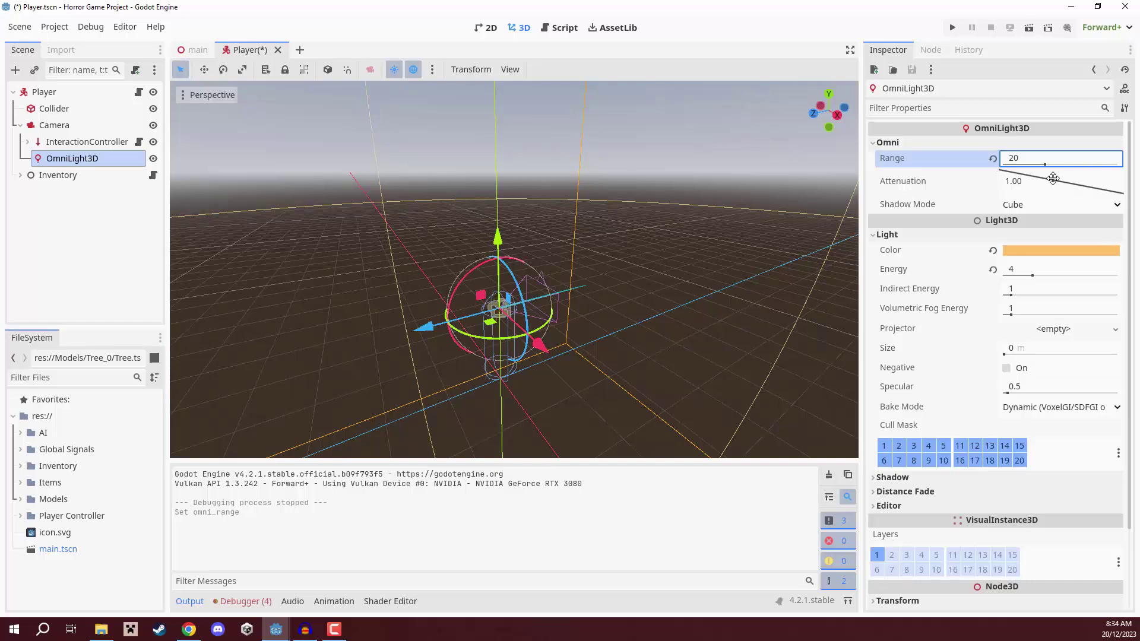
Set the OmniLight3D's attenuation to 1.51 and its energy to 3, and save the Player scene
{"action": "left_click_drag", "start_coordinate": [1053, 178], "coordinate": [1046, 197]}
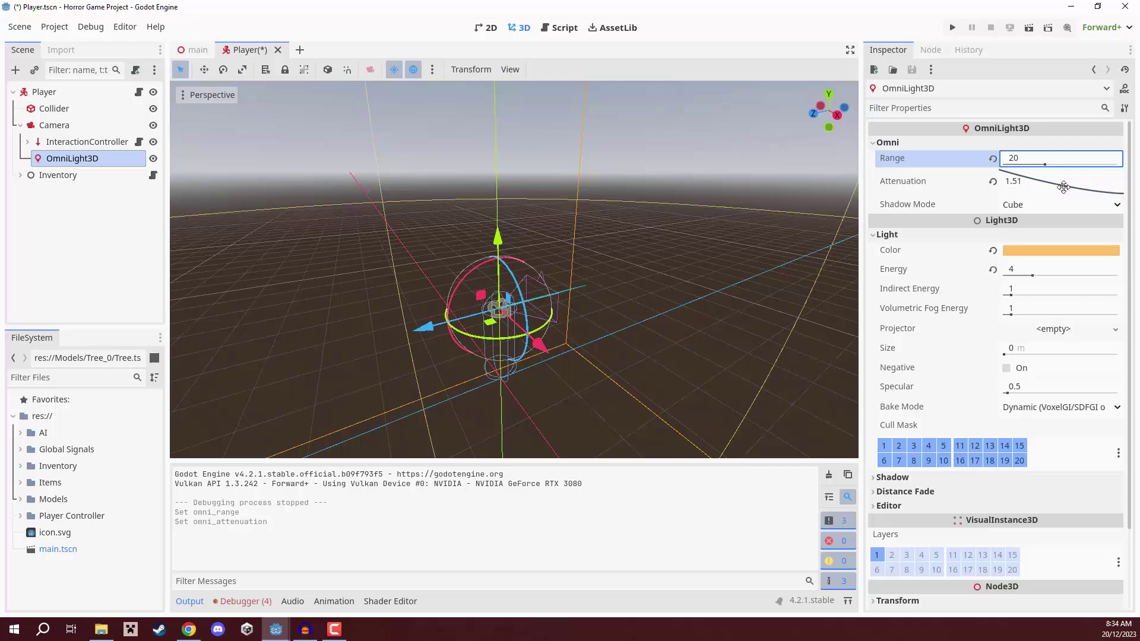
{"action": "left_click", "coordinate": [1035, 270]}
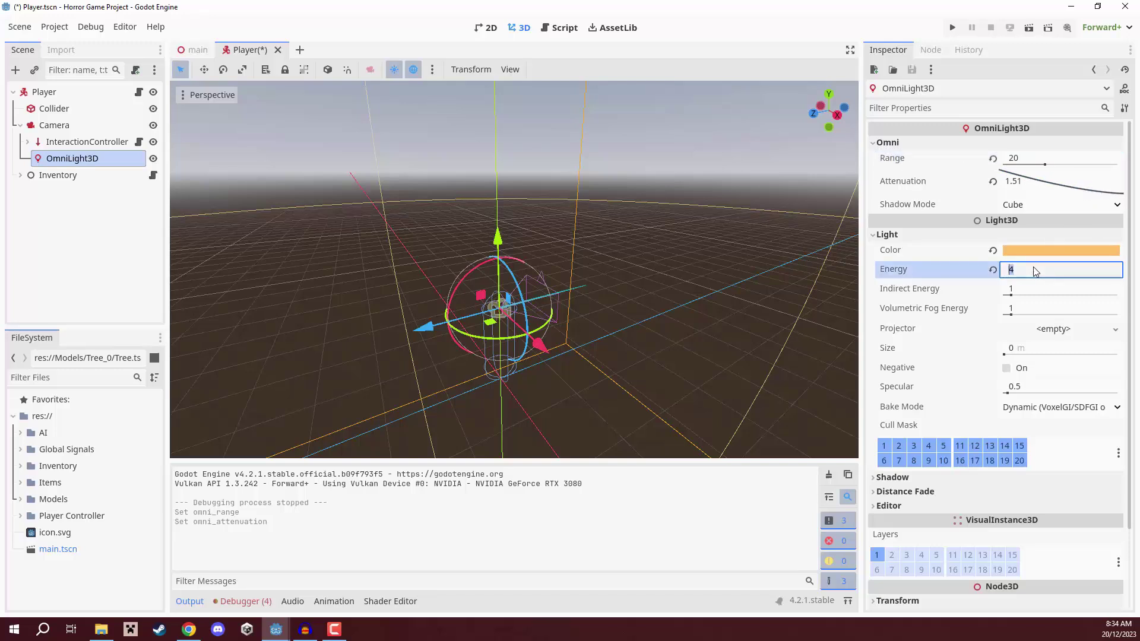
{"action": "type", "text": "3"}
{"action": "key", "text": "Return"}
{"action": "key", "text": "ctrl+s"}
Test-play the game, walking through the dark forest past trees and rocks to judge the player light, and stop it
{"action": "left_click", "coordinate": [951, 28]}
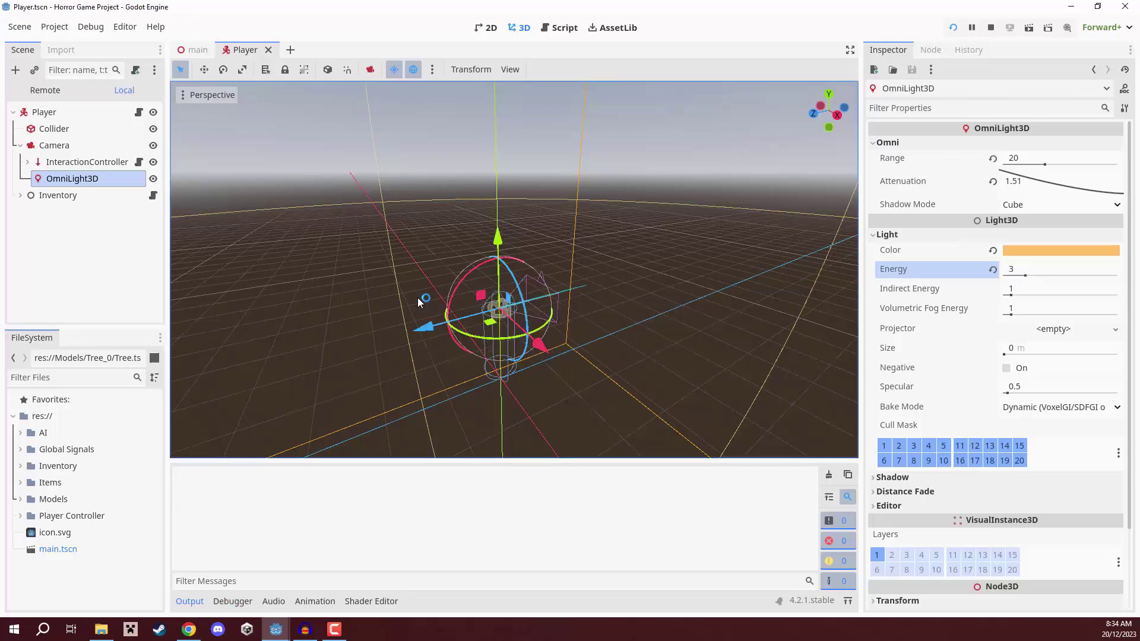
{"action": "key", "text": "w"}
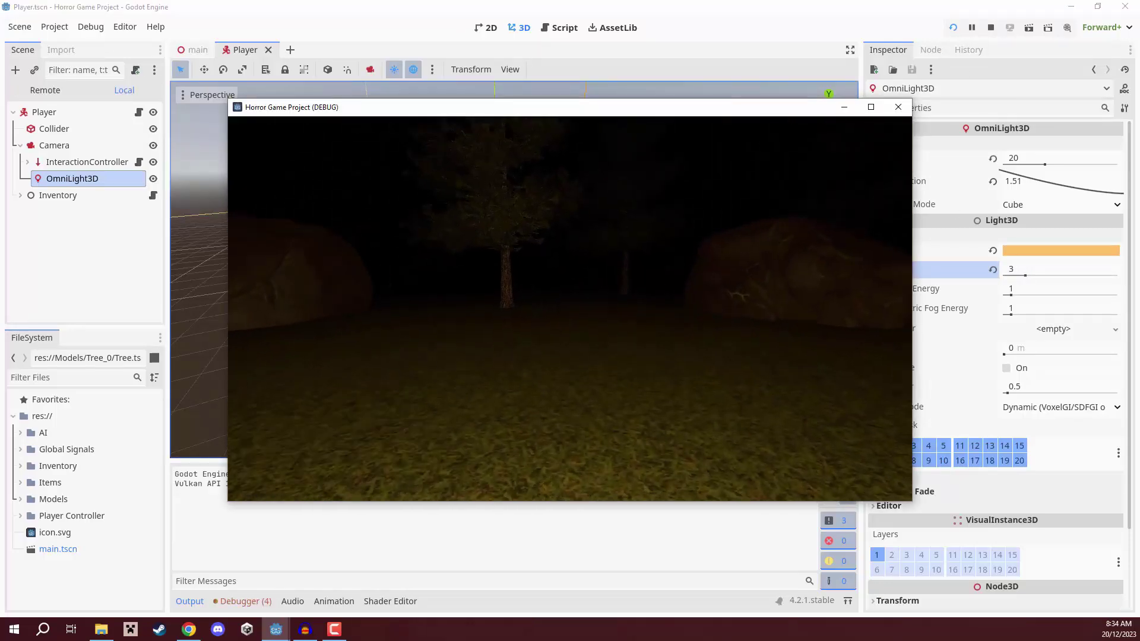
{"action": "key", "text": "w"}
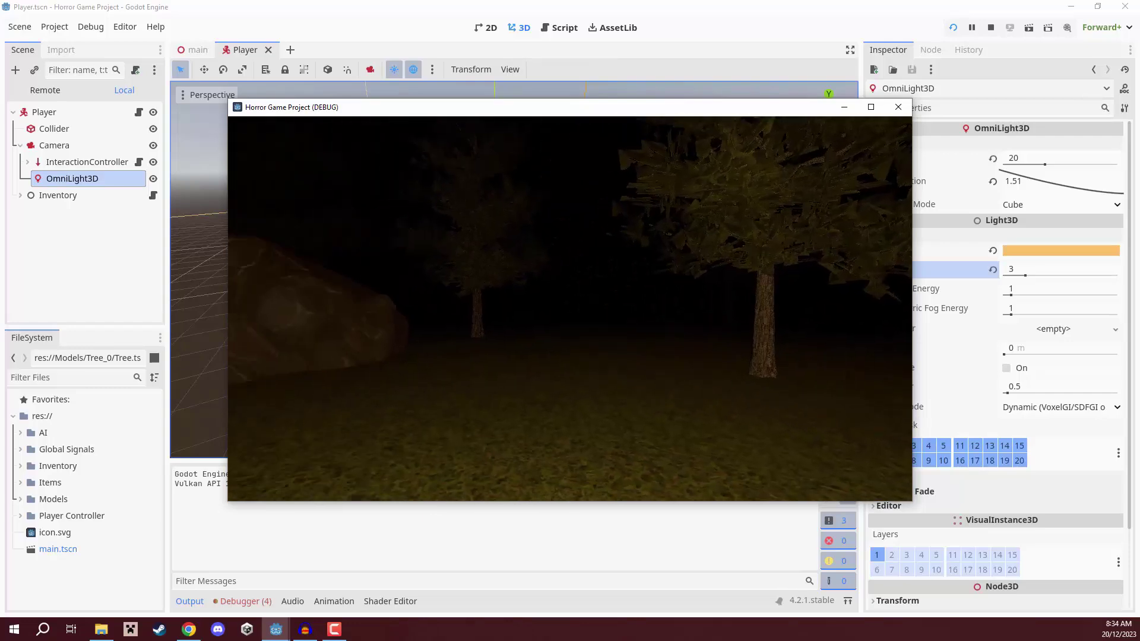
{"action": "key", "text": "w"}
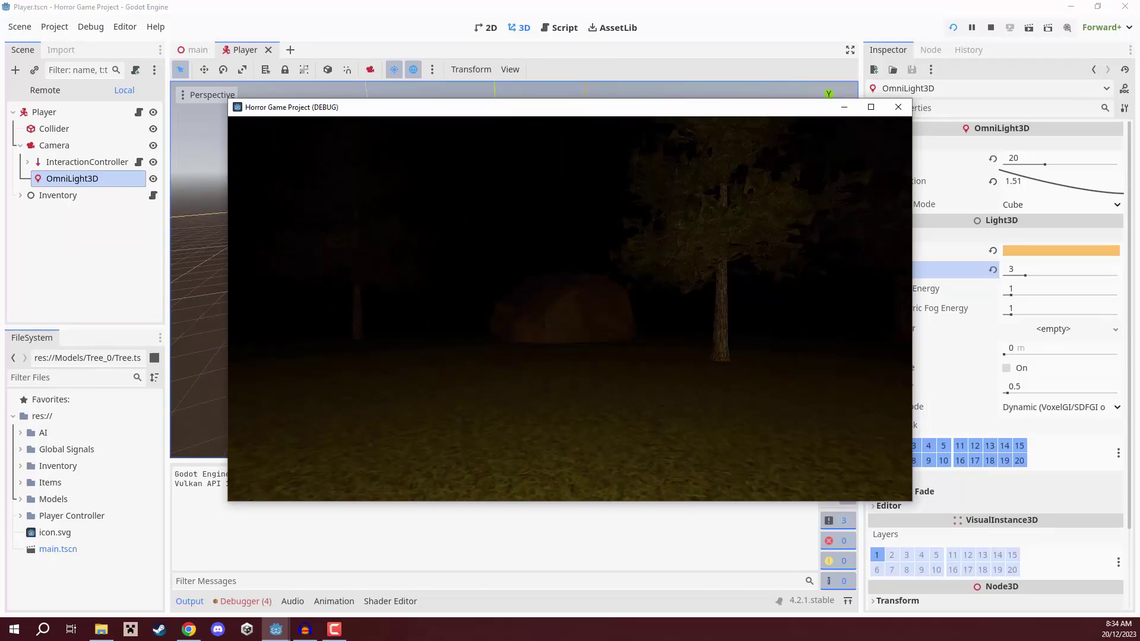
{"action": "key", "text": "w"}
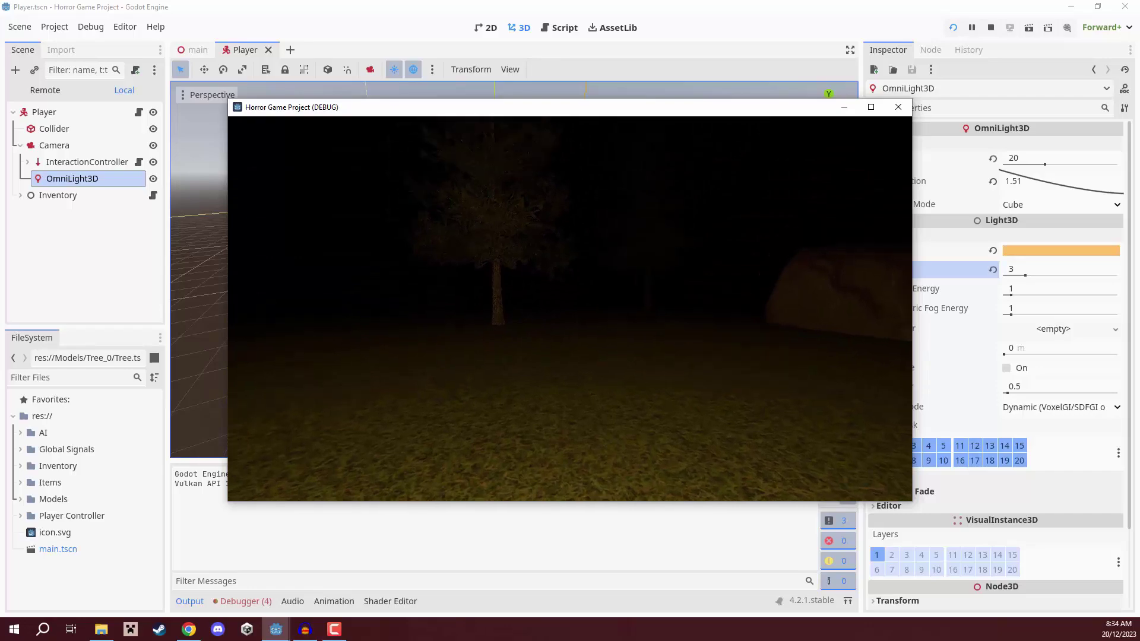
{"action": "key", "text": "w"}
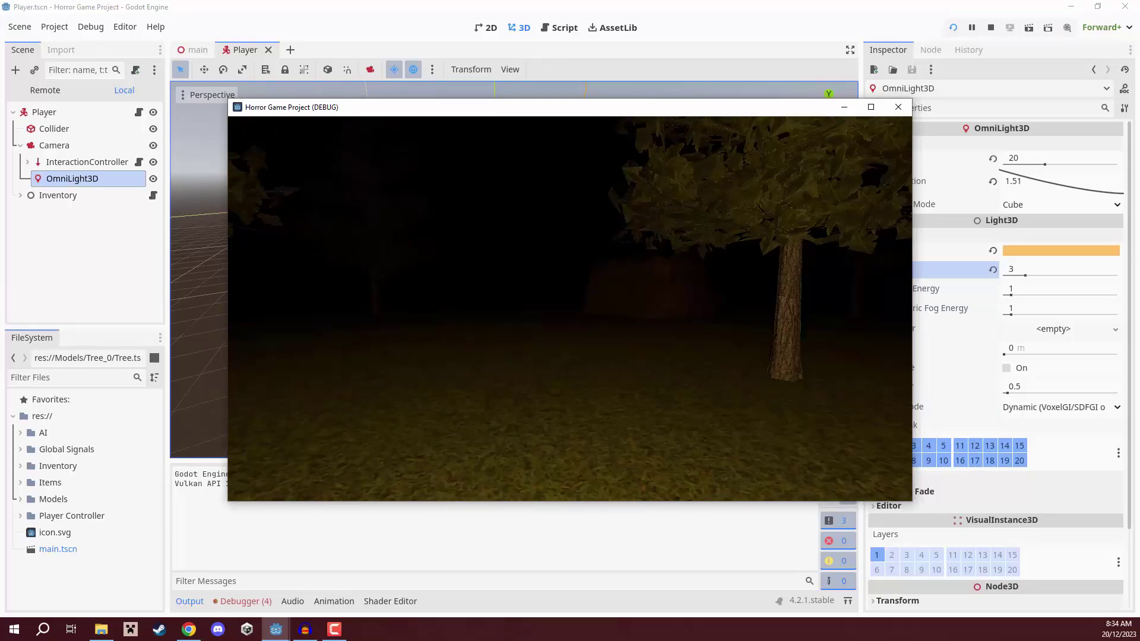
{"action": "key", "text": "w"}
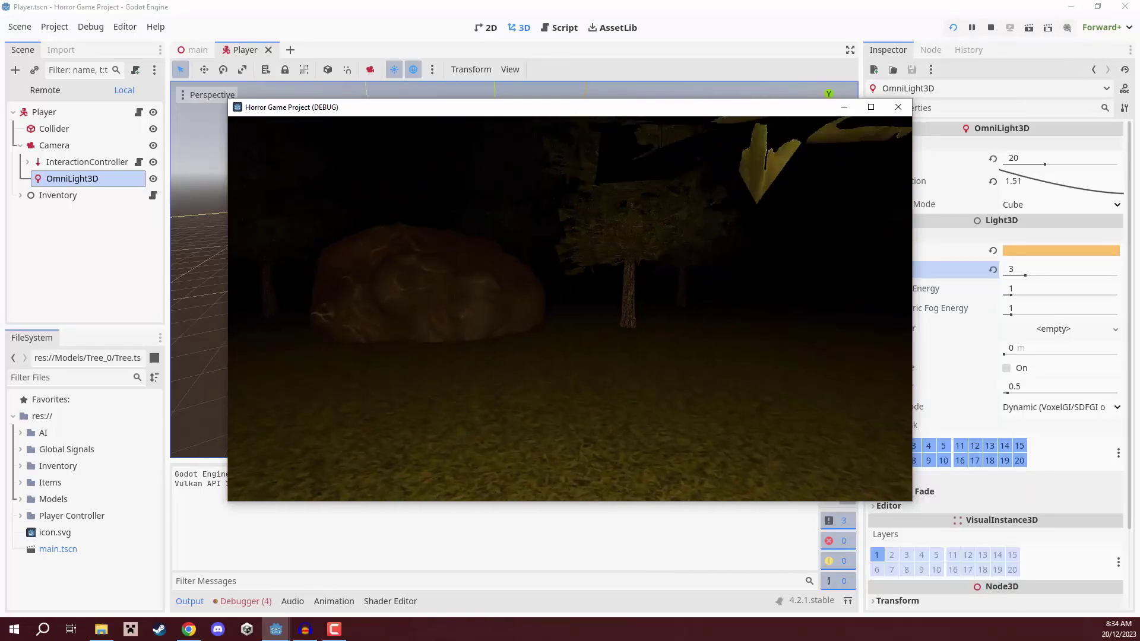
{"action": "key", "text": "w"}
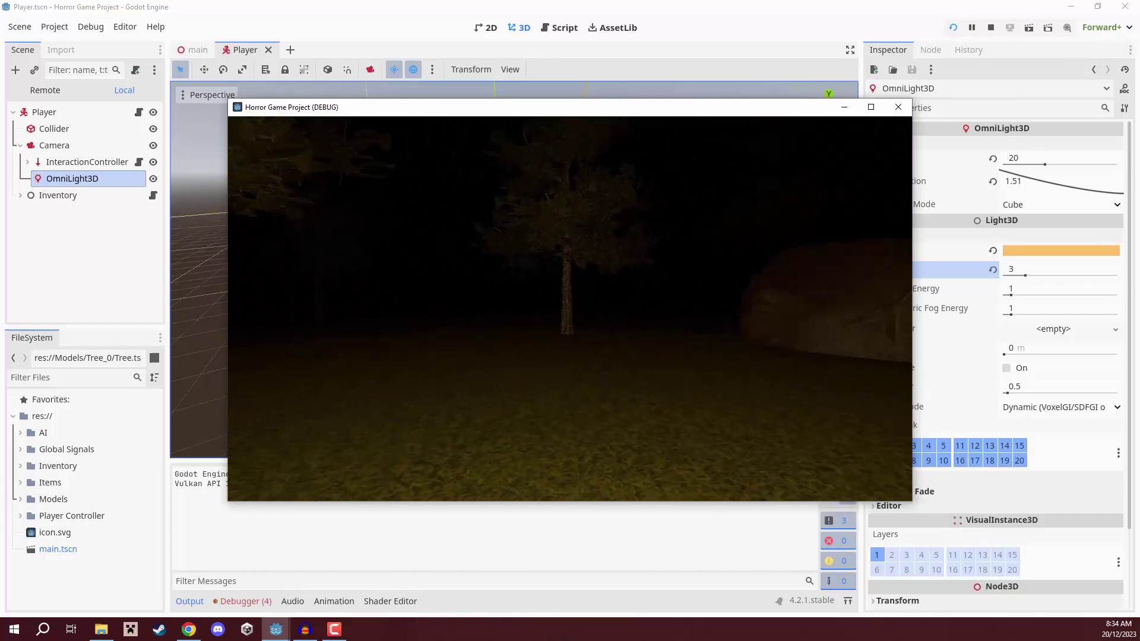
{"action": "key", "text": "w"}
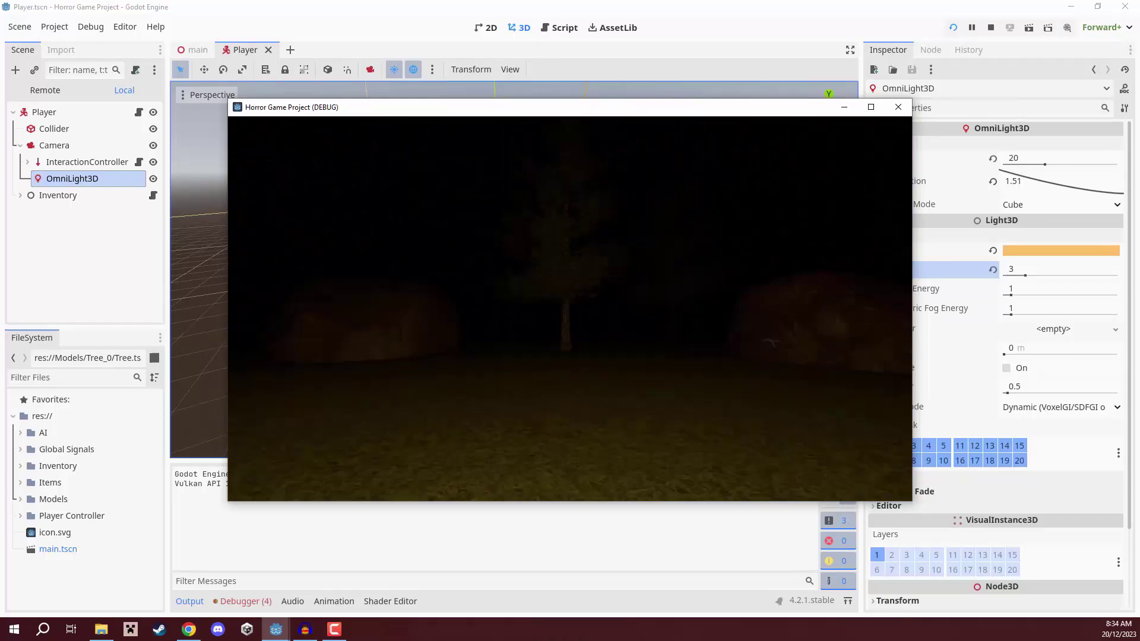
{"action": "key", "text": "w"}
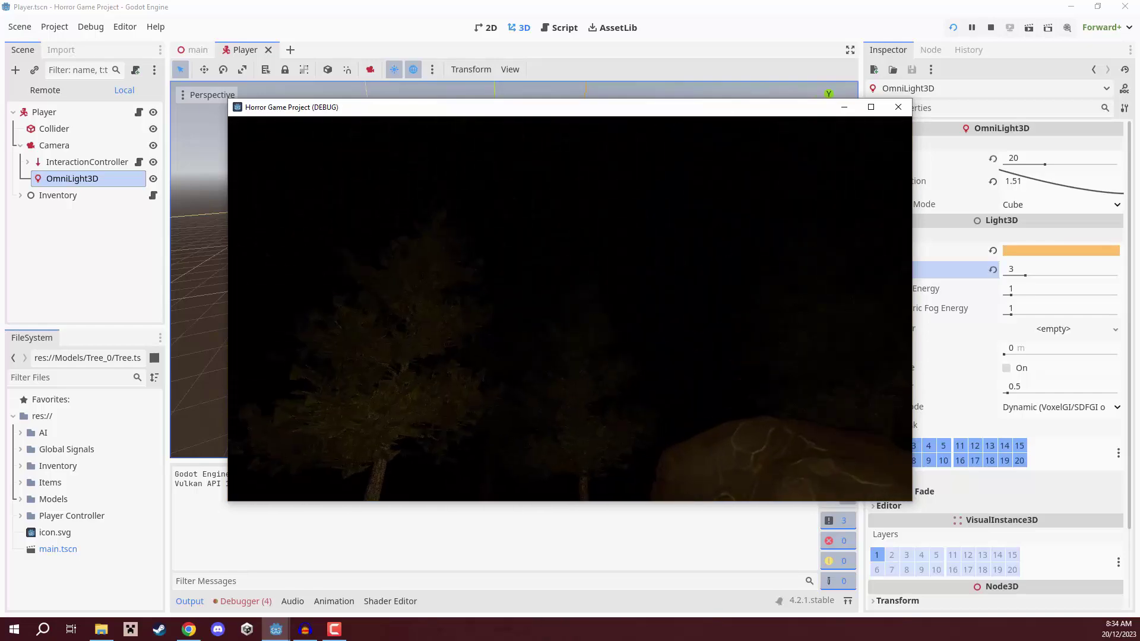
{"action": "key", "text": "w"}
{"action": "key", "text": "w"}
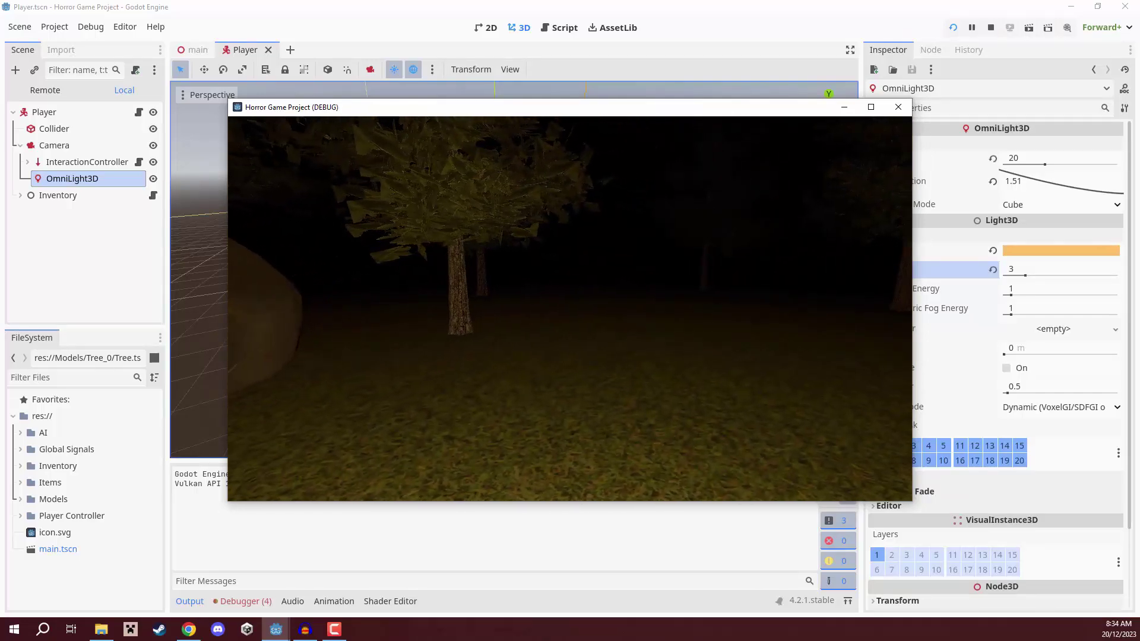
{"action": "left_click", "coordinate": [990, 27]}
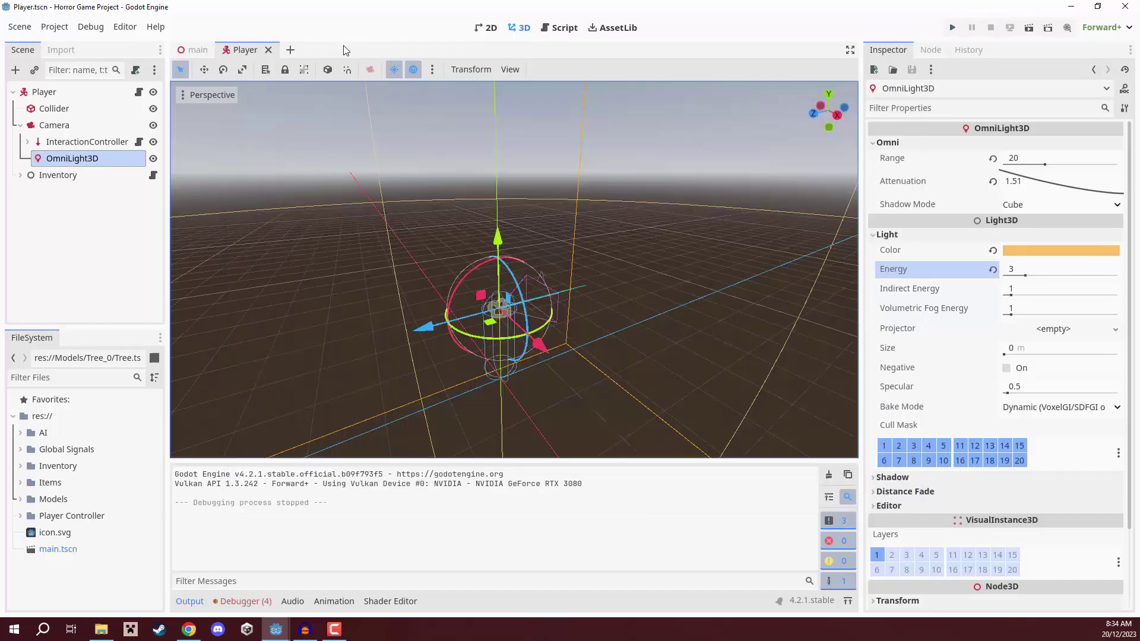
In the main scene, enable Volumetric Fog in the WorldEnvironment's environment
{"action": "left_click", "coordinate": [487, 28]}
{"action": "left_click", "coordinate": [519, 27]}
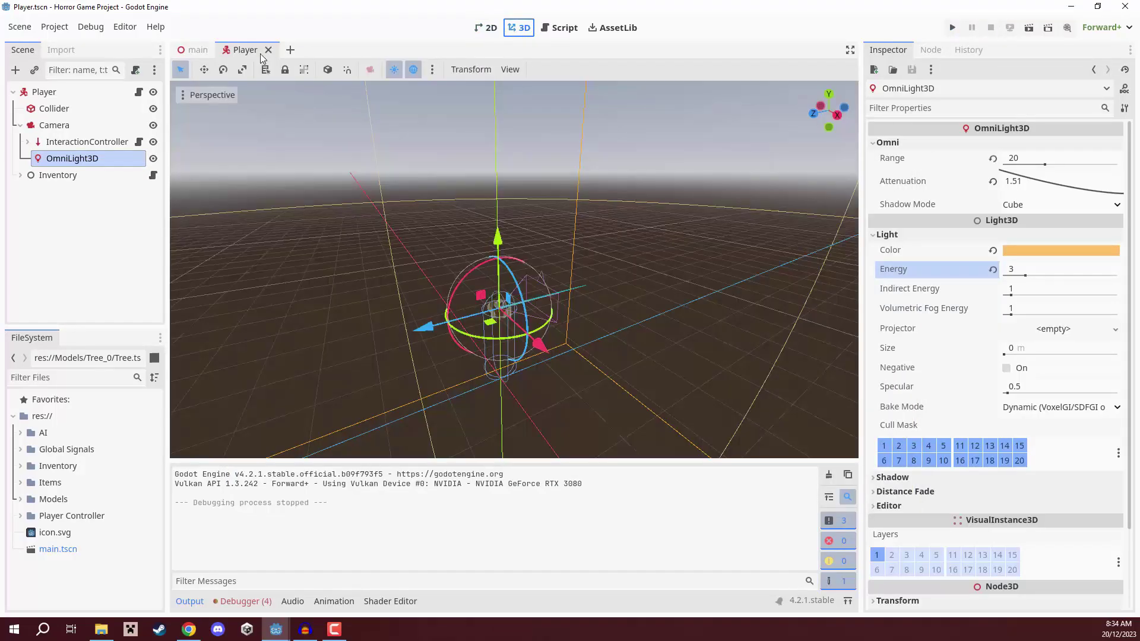
{"action": "left_click", "coordinate": [195, 50]}
{"action": "left_click", "coordinate": [77, 142]}
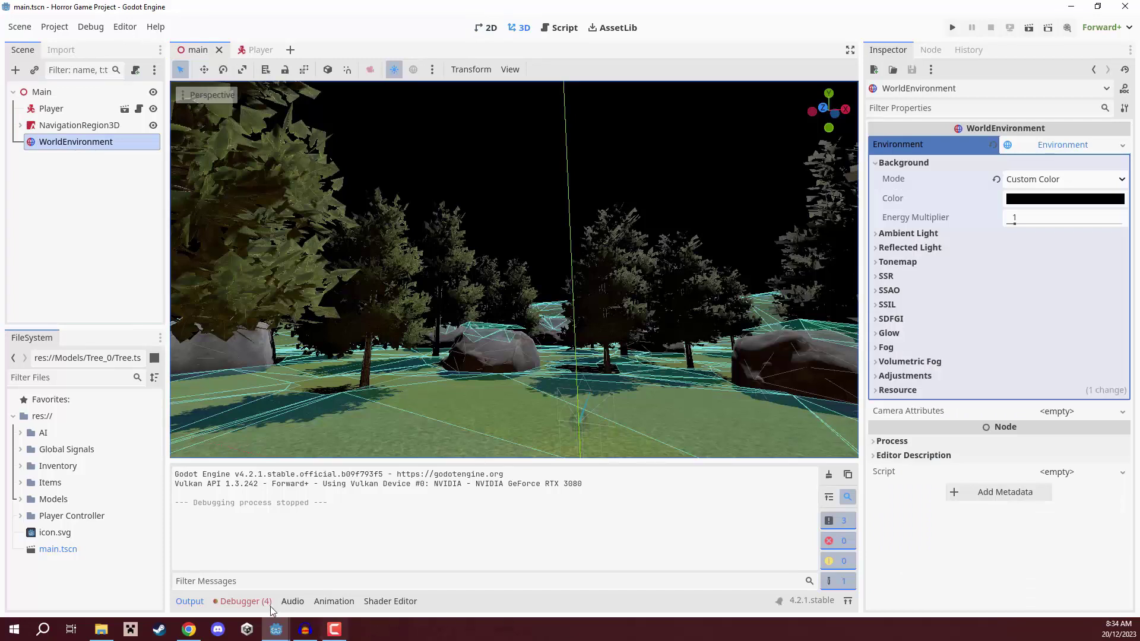
{"action": "left_click", "coordinate": [189, 601]}
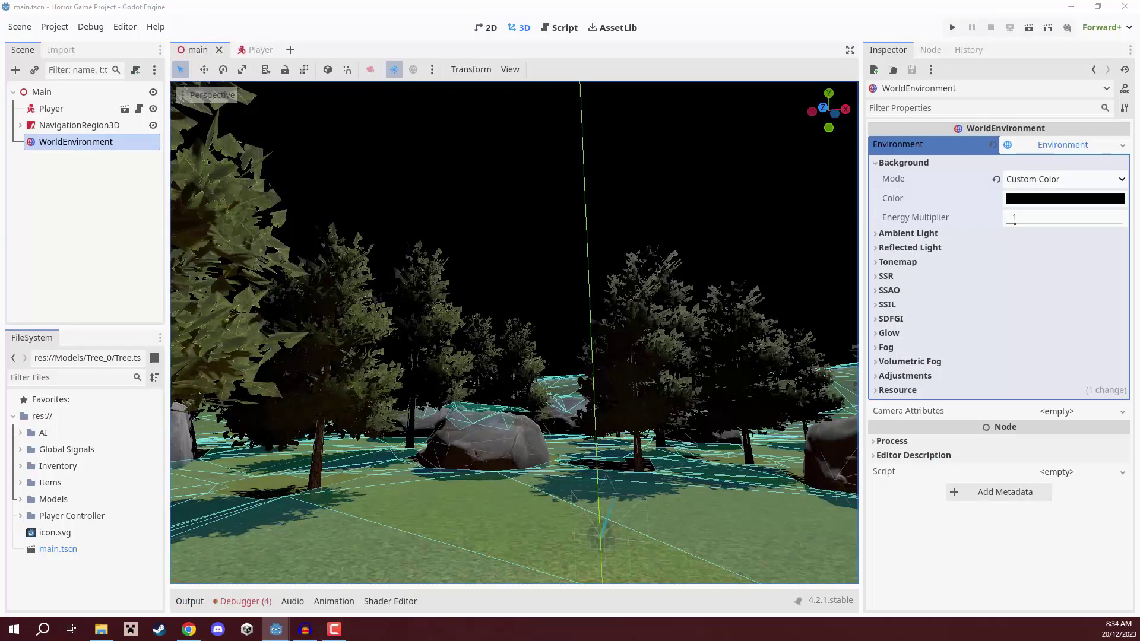
{"action": "left_click", "coordinate": [891, 363]}
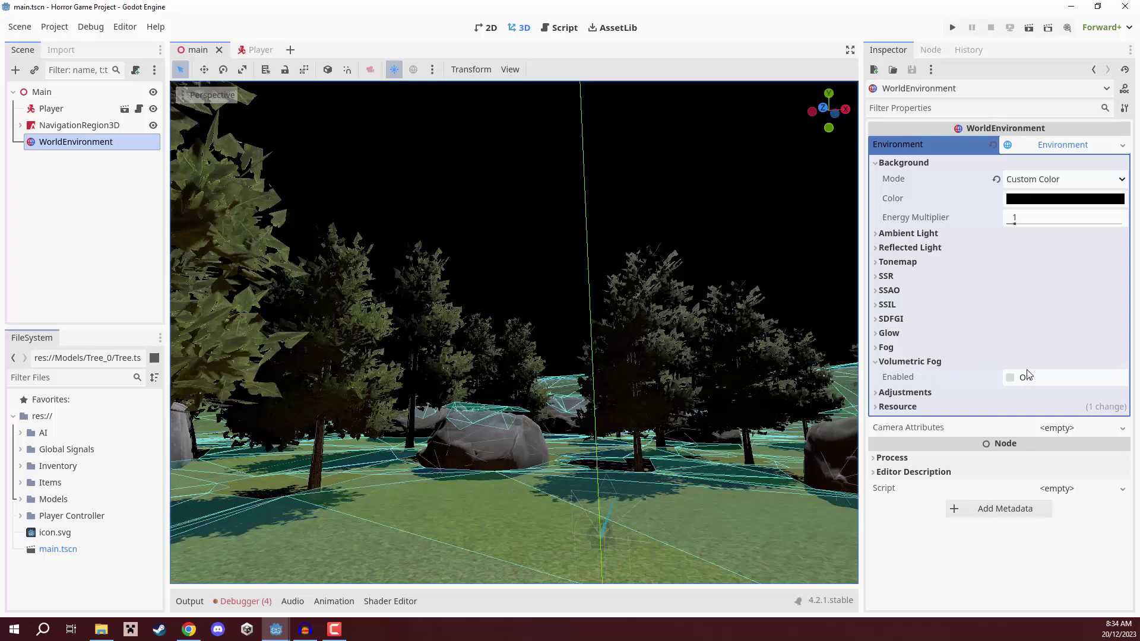
{"action": "left_click", "coordinate": [896, 347]}
{"action": "left_click", "coordinate": [896, 347]}
{"action": "left_click", "coordinate": [1013, 378]}
{"action": "scroll", "coordinate": [944, 318], "scroll_direction": "down", "scroll_amount": 5}
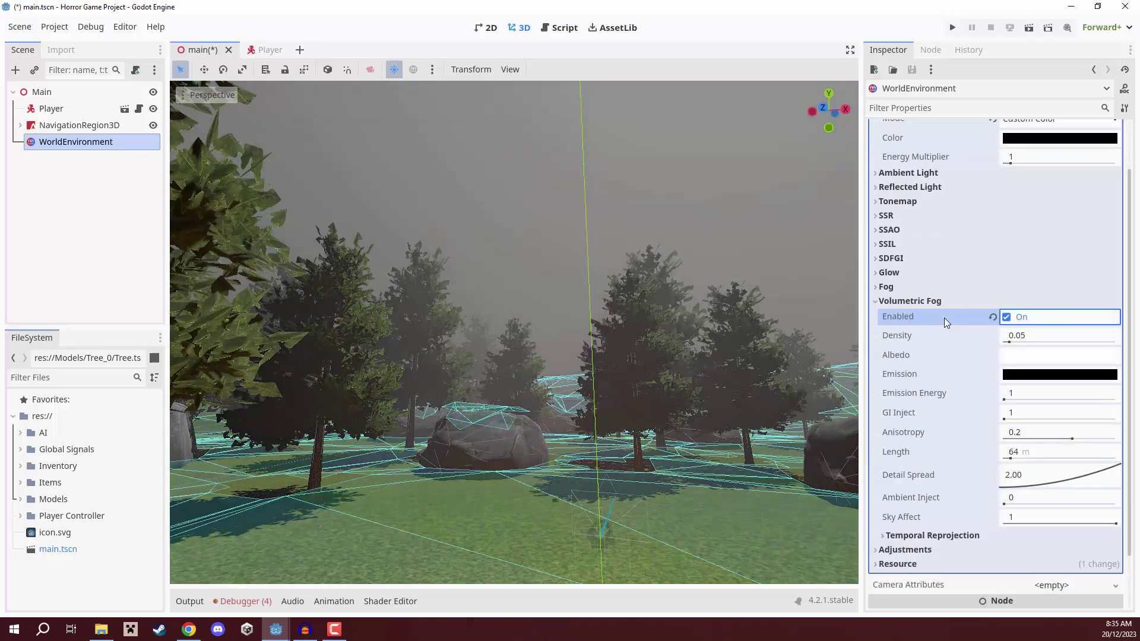
Set the volumetric fog's emission color to a muted dark red (893c3d)
{"action": "left_click", "coordinate": [1036, 308]}
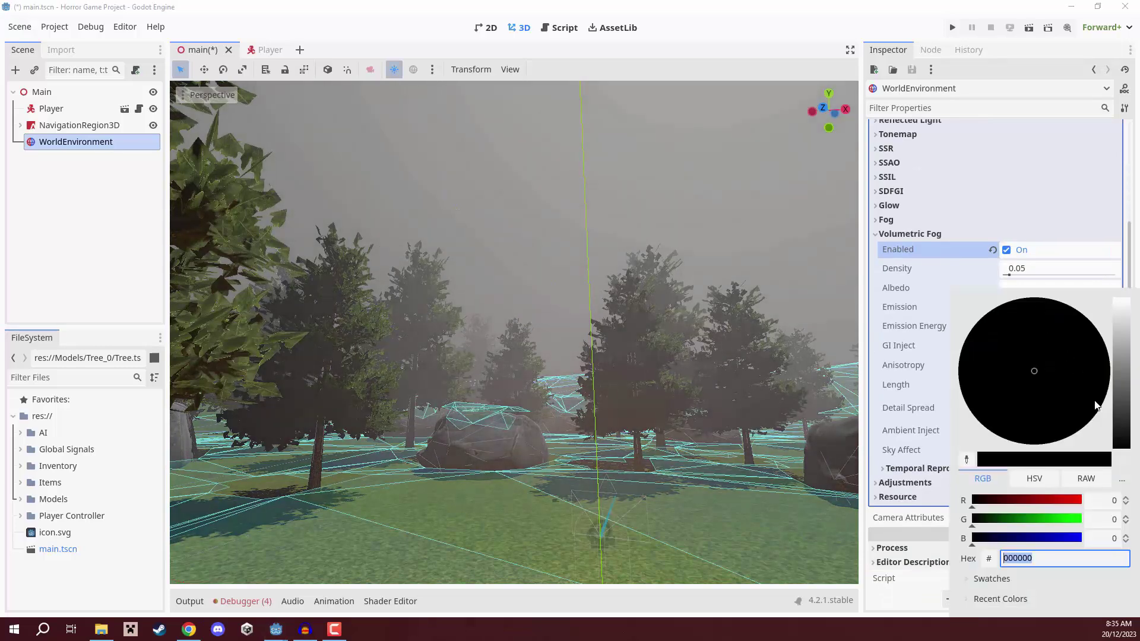
{"action": "left_click_drag", "start_coordinate": [1008, 507], "coordinate": [1023, 506]}
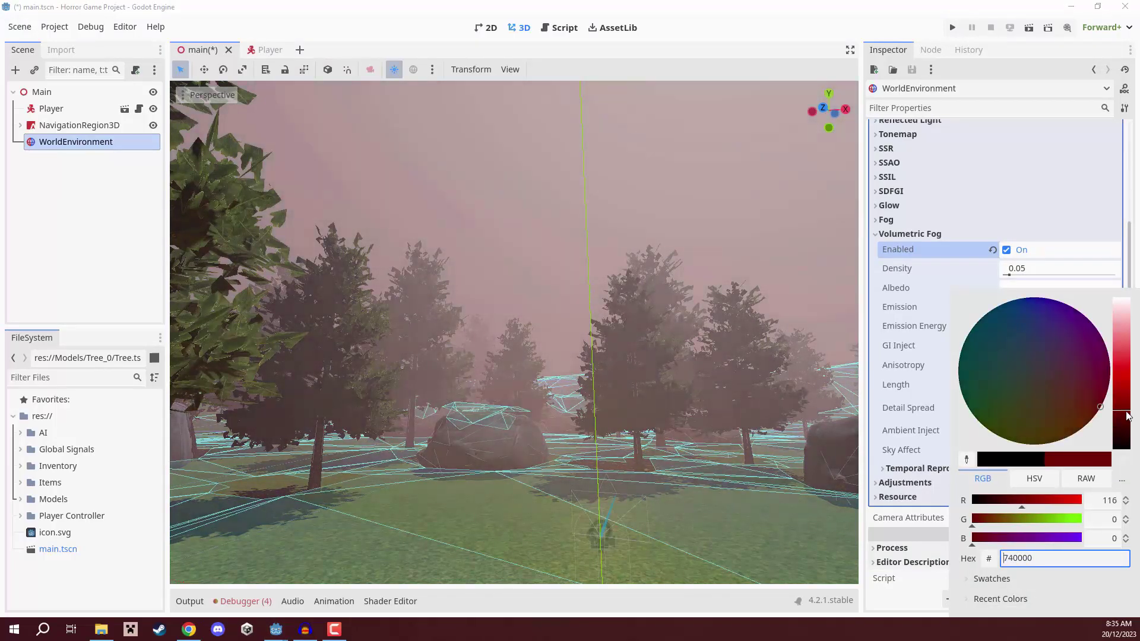
{"action": "mouse_move", "coordinate": [1129, 417]}
{"action": "left_mouse_down"}
{"action": "mouse_move", "coordinate": [1127, 394]}
{"action": "mouse_move", "coordinate": [1077, 387]}
{"action": "left_mouse_up"}
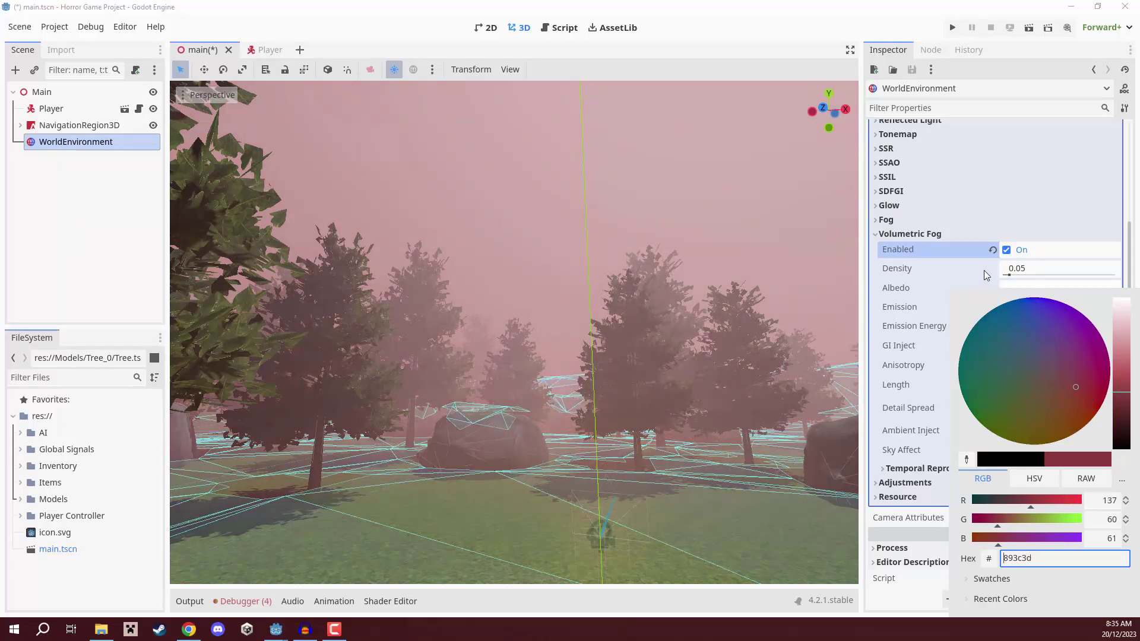
{"action": "left_click", "coordinate": [944, 276]}
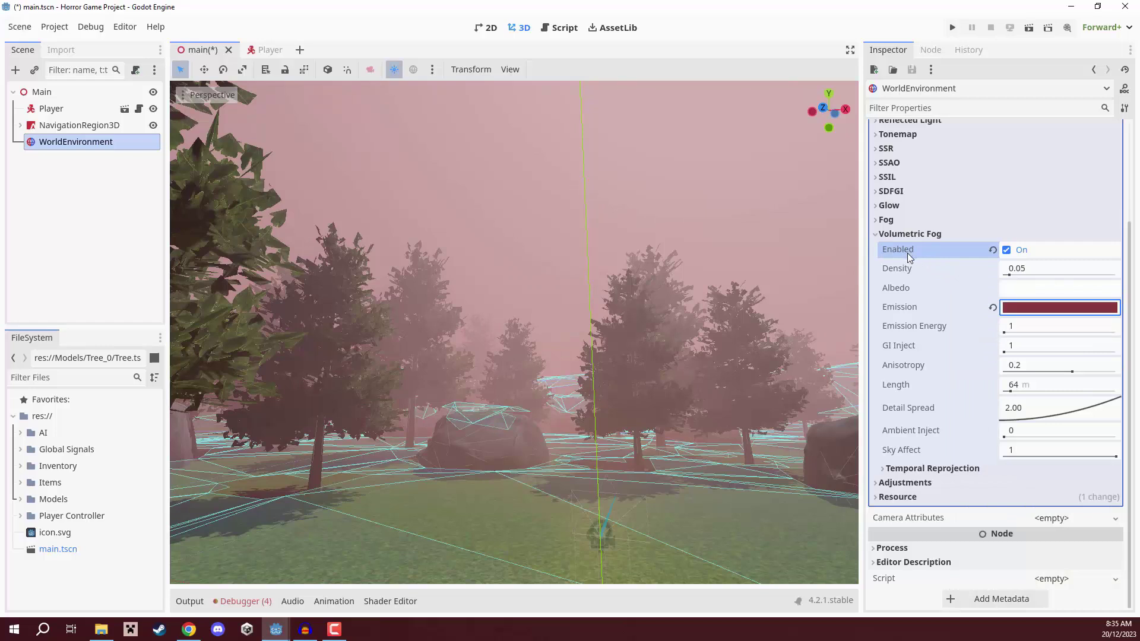
Set the volumetric fog's density to 0.1 and look over the fogged forest around the player
{"action": "left_click", "coordinate": [1034, 274]}
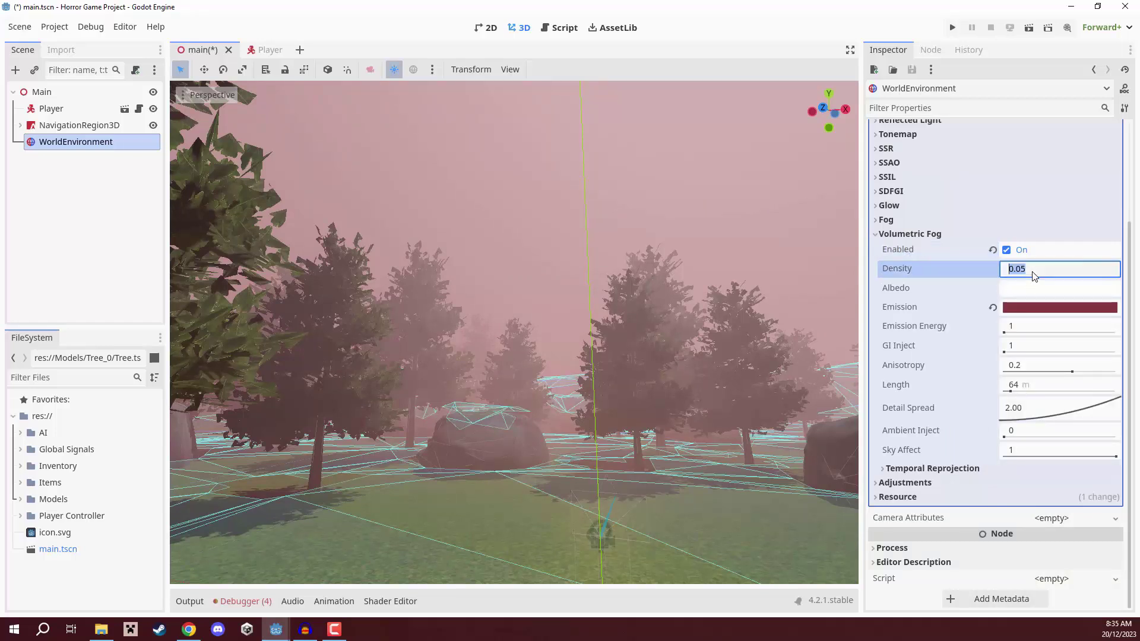
{"action": "type", "text": ".1"}
{"action": "key", "text": "Return"}
{"action": "right_click_drag", "start_coordinate": [653, 326], "coordinate": [668, 380]}
{"action": "key", "text": "d"}
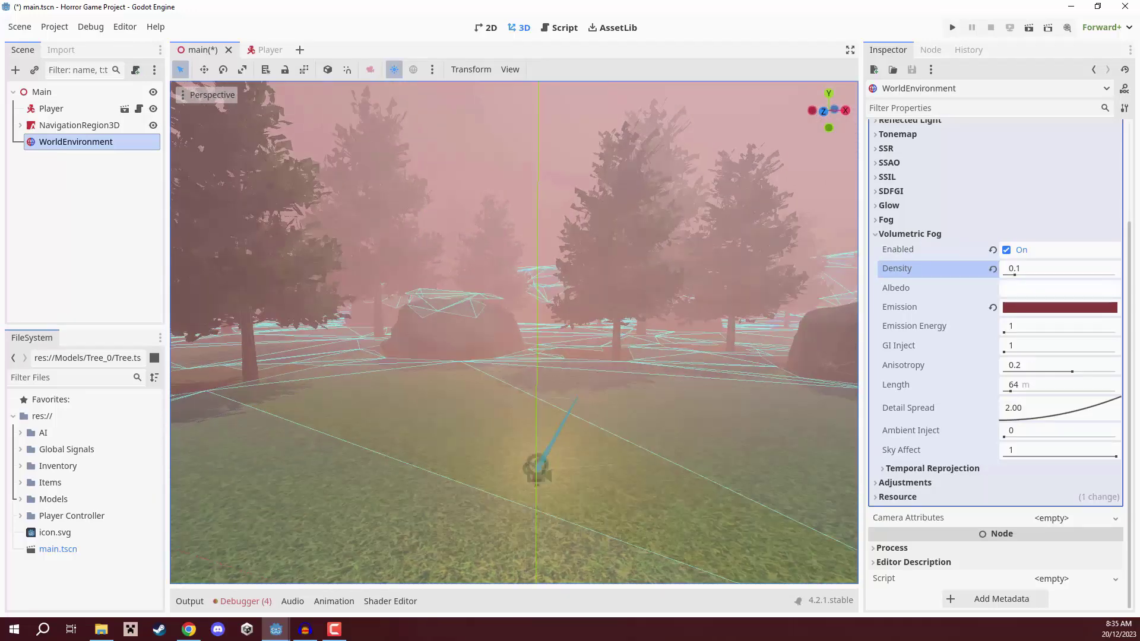
{"action": "key", "text": "a"}
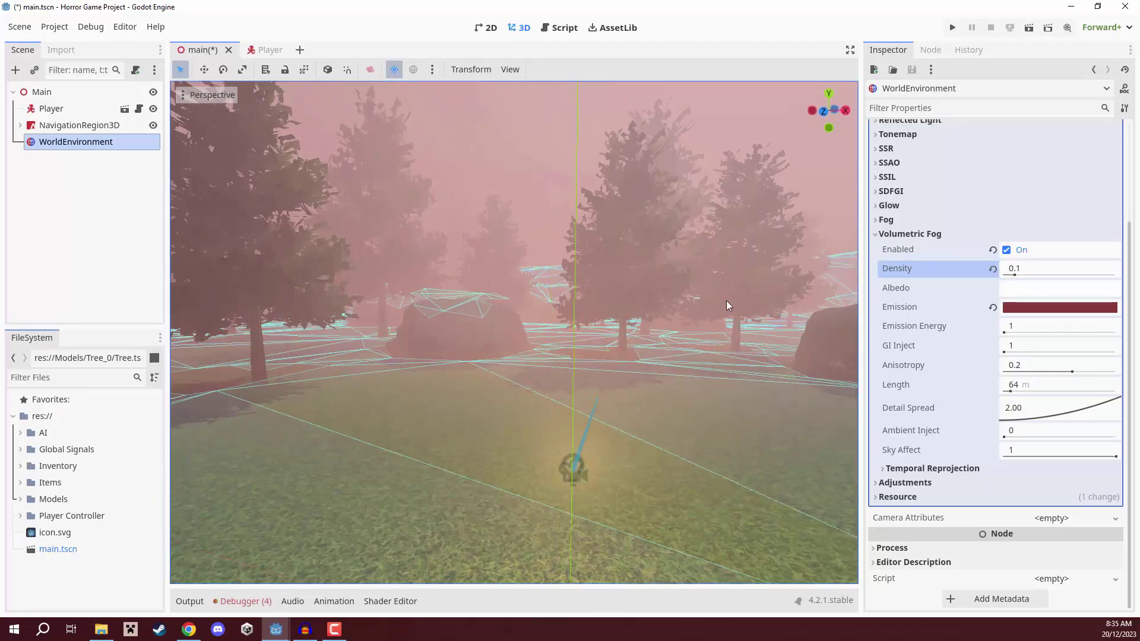
Test-play the game in the red fog, checking the light's glow while walking and looking around, and stop it
{"action": "left_click", "coordinate": [954, 27]}
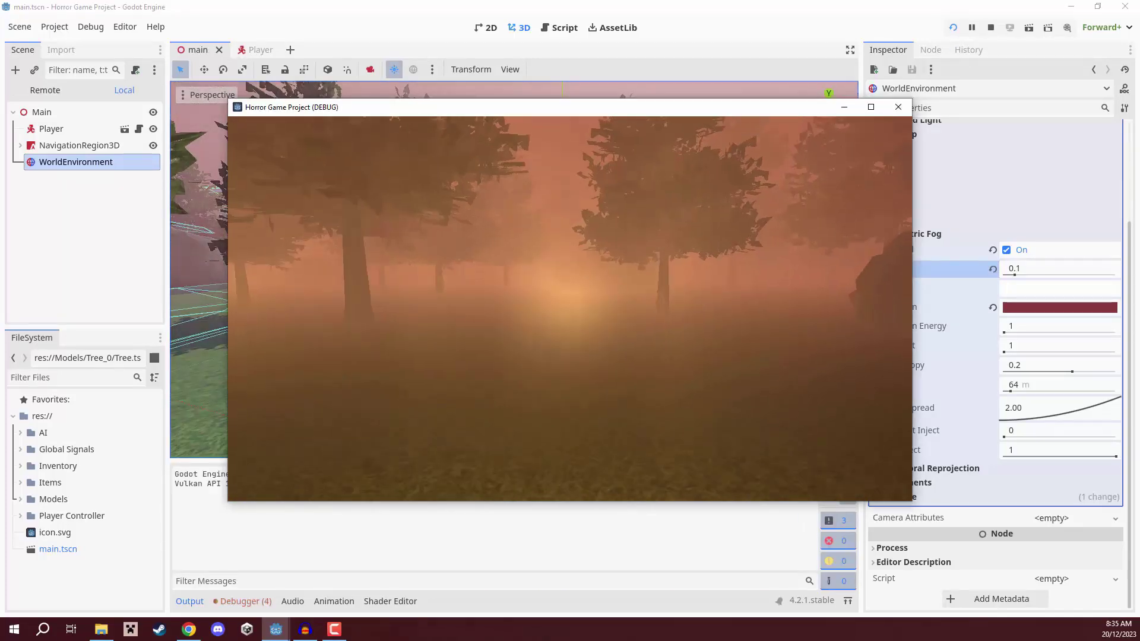
{"action": "key", "text": "w"}
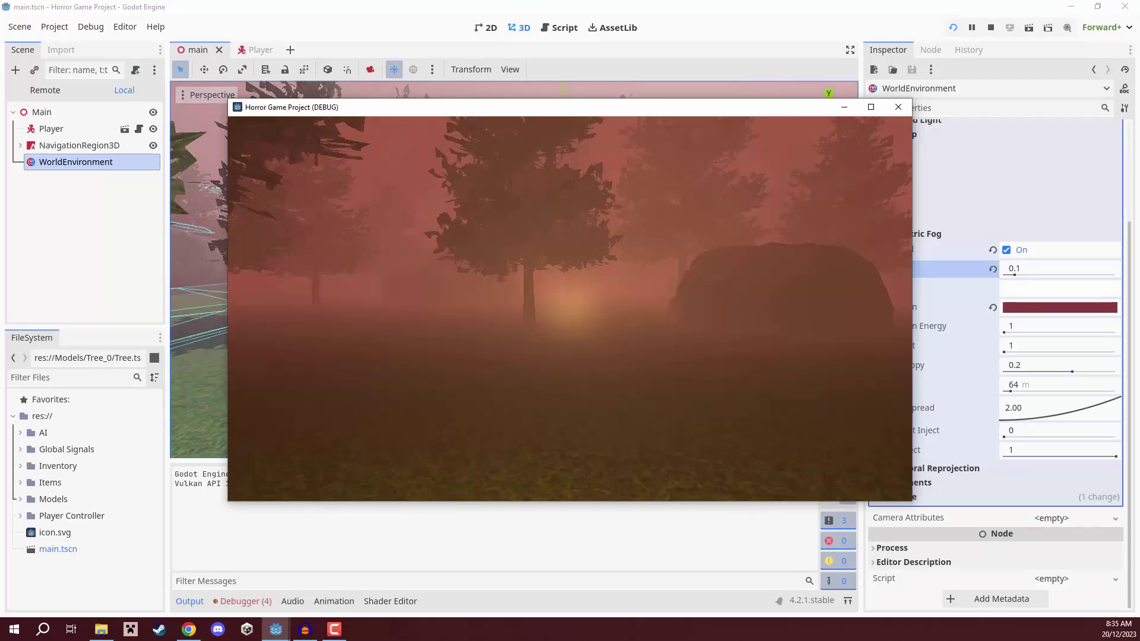
{"action": "key", "text": "Escape"}
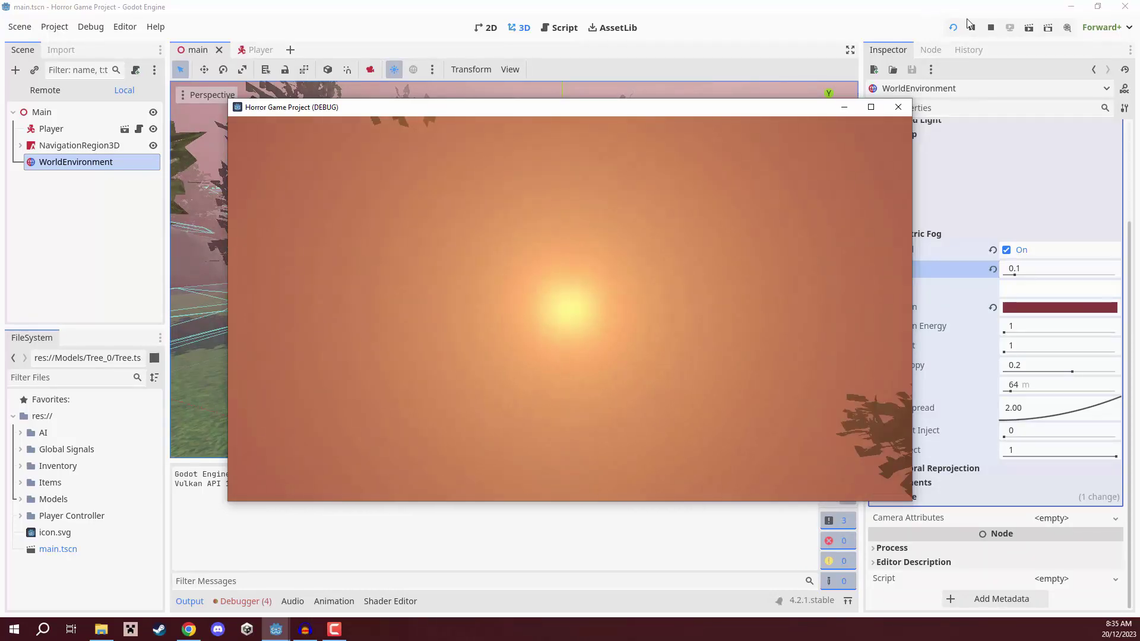
{"action": "left_click", "coordinate": [990, 28]}
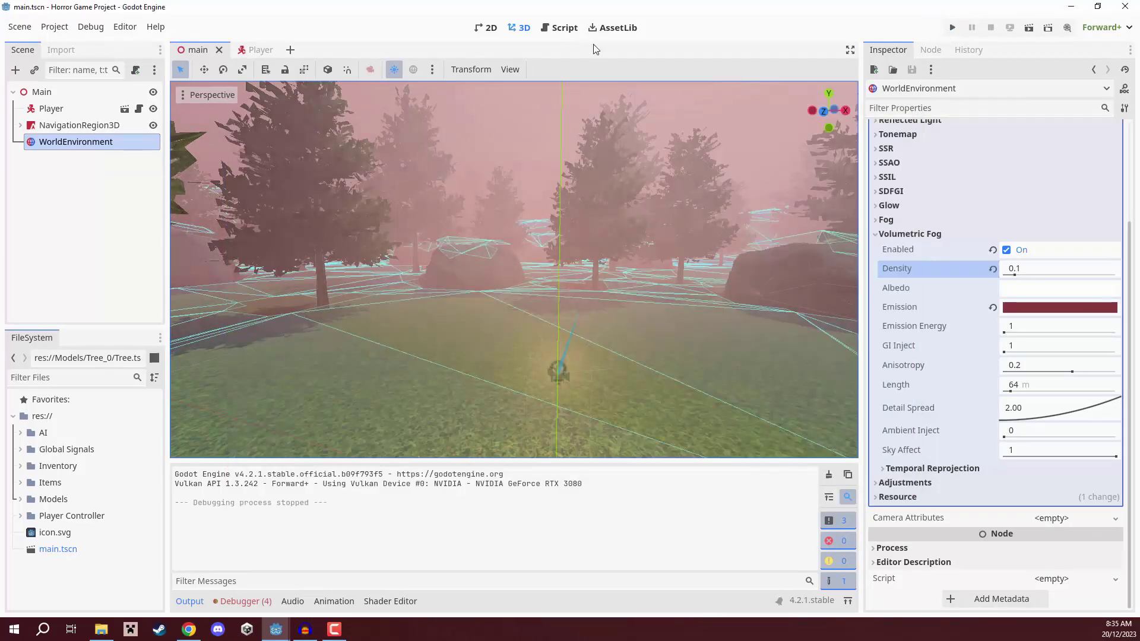
In the Player scene, move the OmniLight3D forward and to the right of the camera, and save the scene
{"action": "left_click", "coordinate": [257, 51]}
{"action": "scroll", "coordinate": [554, 270], "scroll_direction": "up", "scroll_amount": 5}
{"action": "right_click_drag", "start_coordinate": [553, 271], "coordinate": [553, 271]}
{"action": "key", "text": "s"}
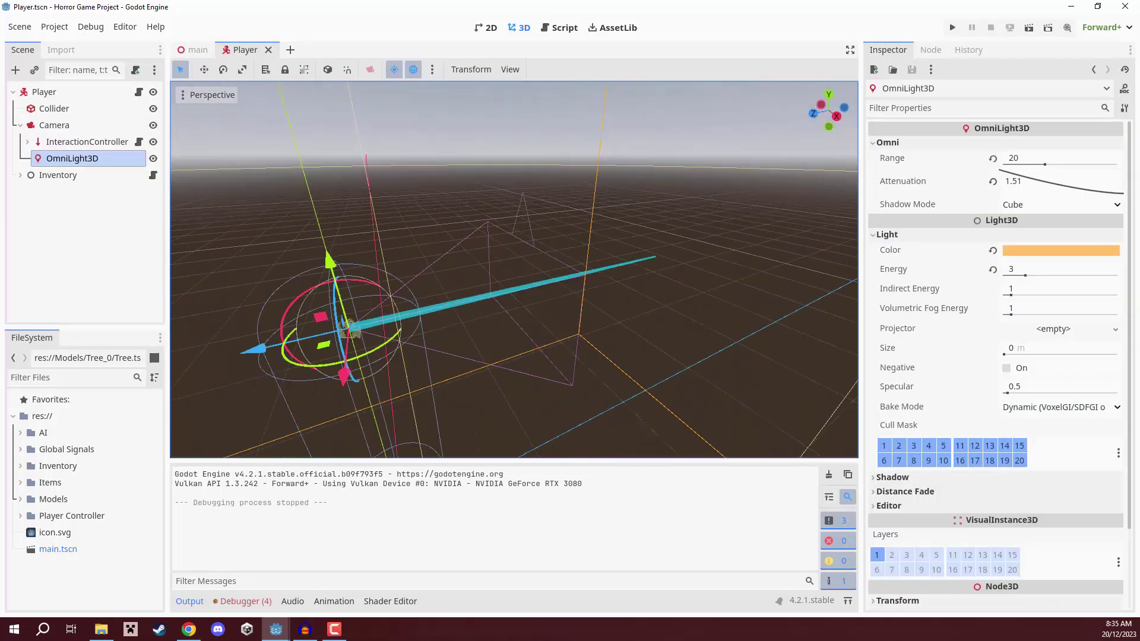
{"action": "left_click", "coordinate": [56, 159]}
{"action": "middle_click_drag", "start_coordinate": [380, 223], "coordinate": [454, 261]}
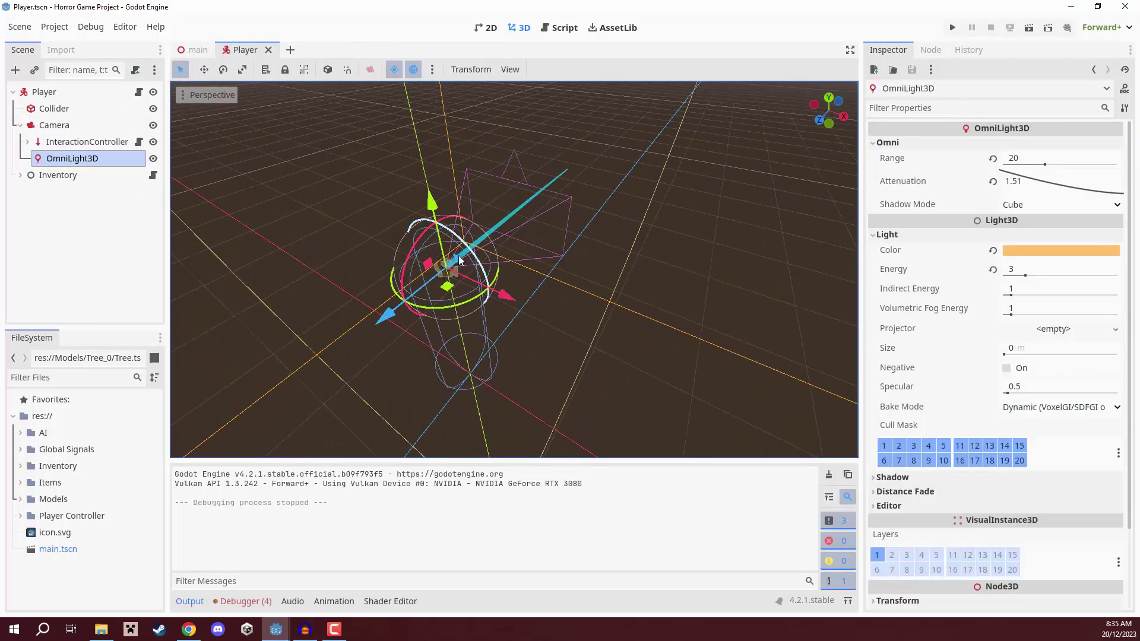
{"action": "left_click_drag", "start_coordinate": [447, 283], "coordinate": [638, 221]}
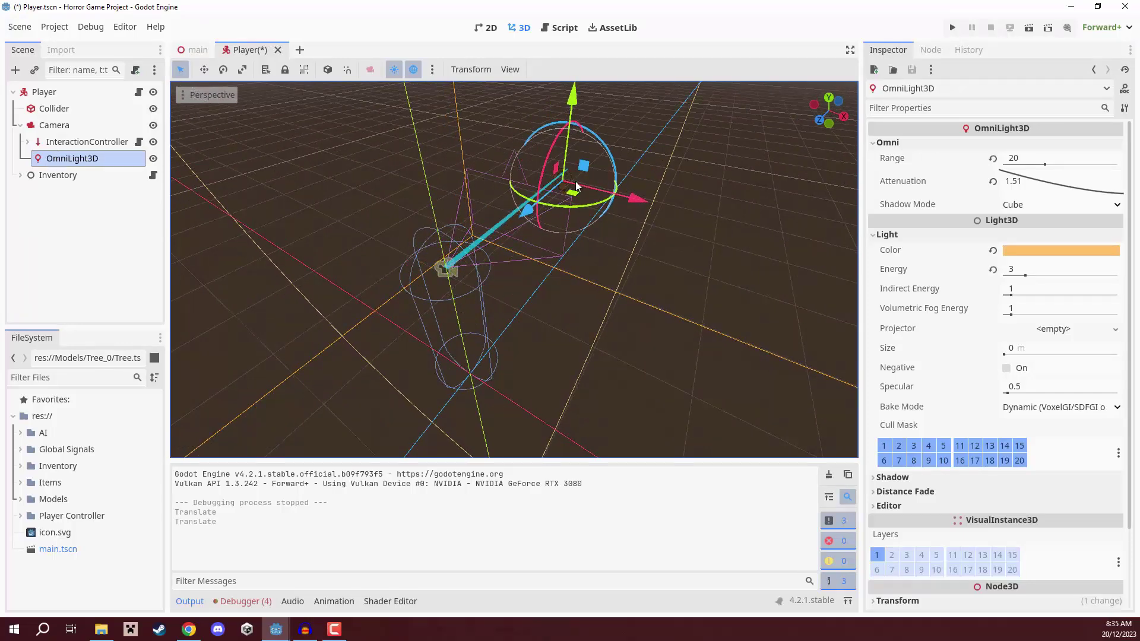
{"action": "key", "text": "ctrl+s"}
Test-play the game with the offset player light, walking through the red fog, and stop it
{"action": "key", "text": "F5"}
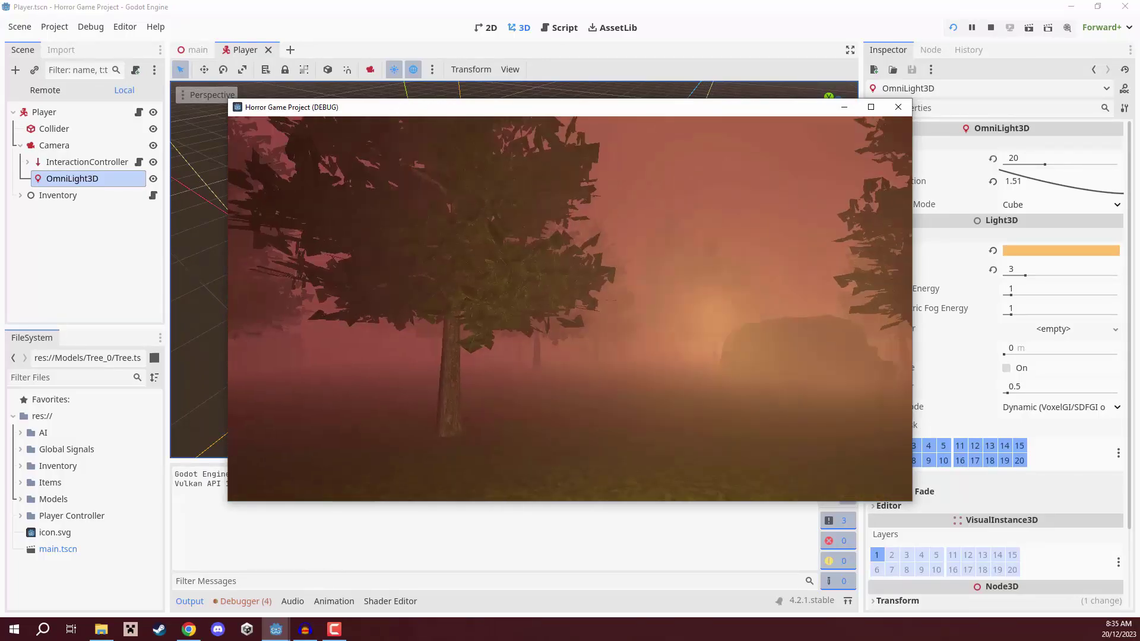
{"action": "key", "text": "w"}
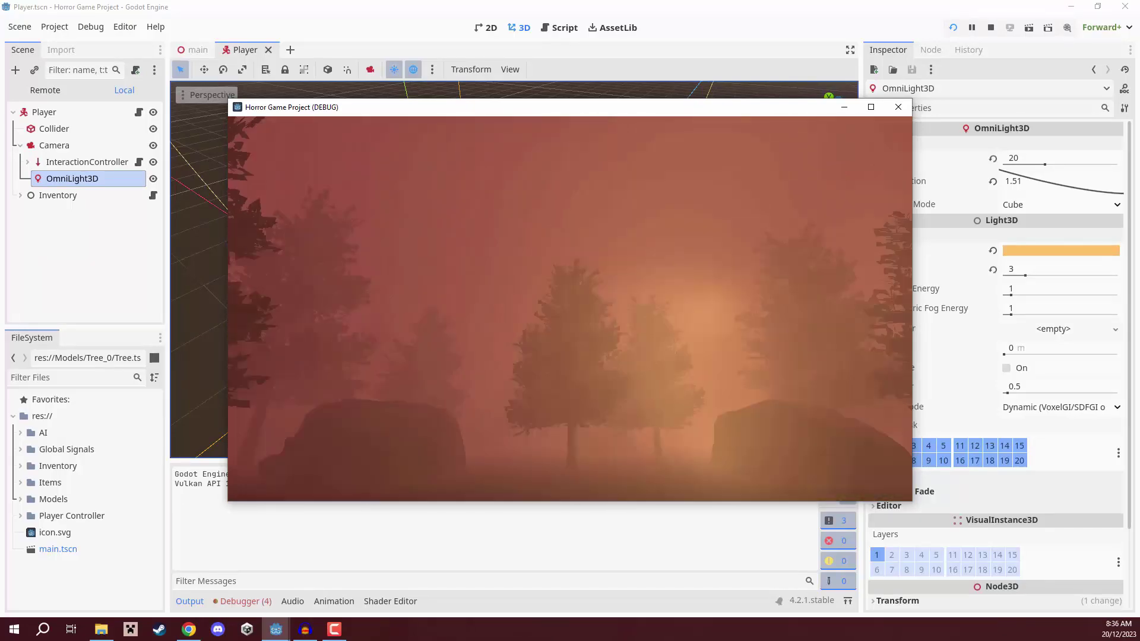
{"action": "key", "text": "w"}
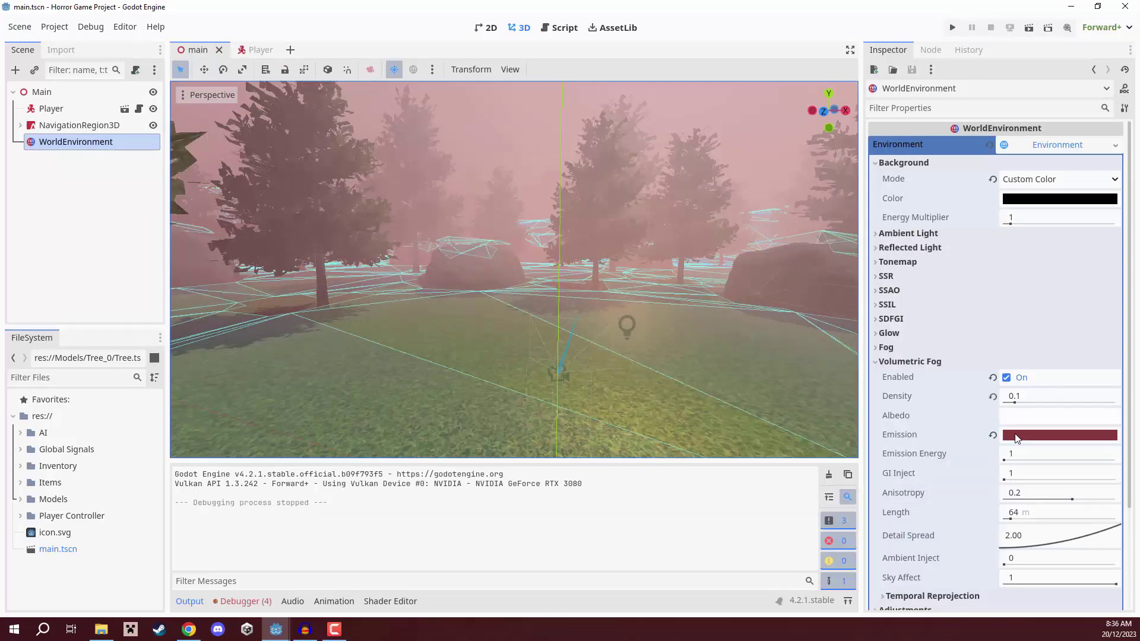
Set the volumetric fog's emission colour to black
{"action": "left_click", "coordinate": [1031, 437]}
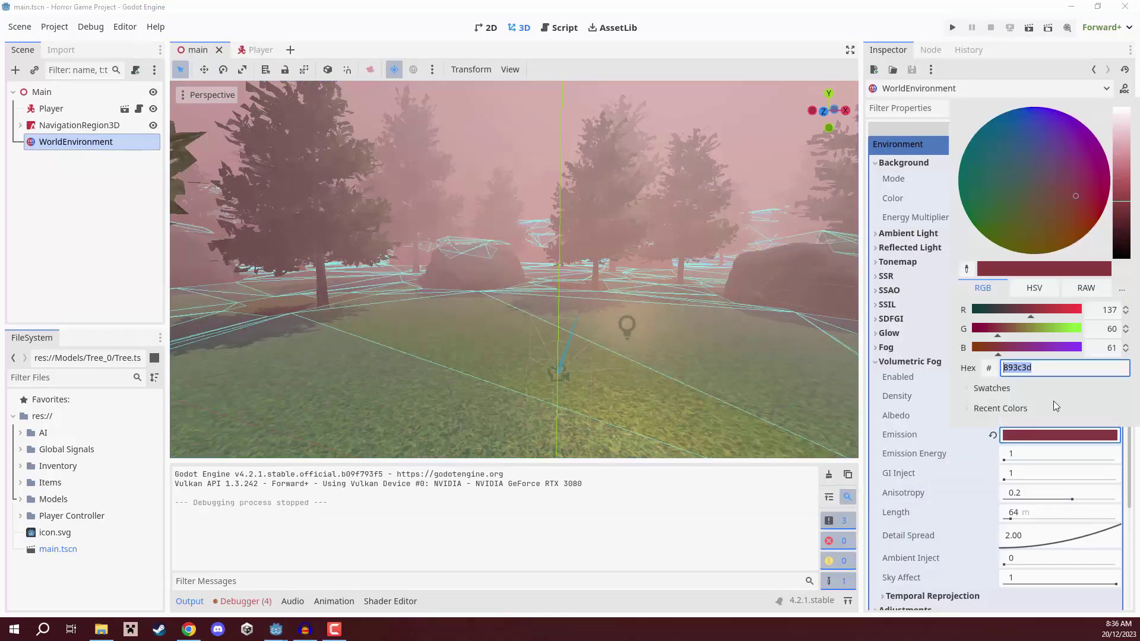
{"action": "left_click_drag", "start_coordinate": [1123, 224], "coordinate": [1124, 264]}
{"action": "left_click", "coordinate": [932, 440]}
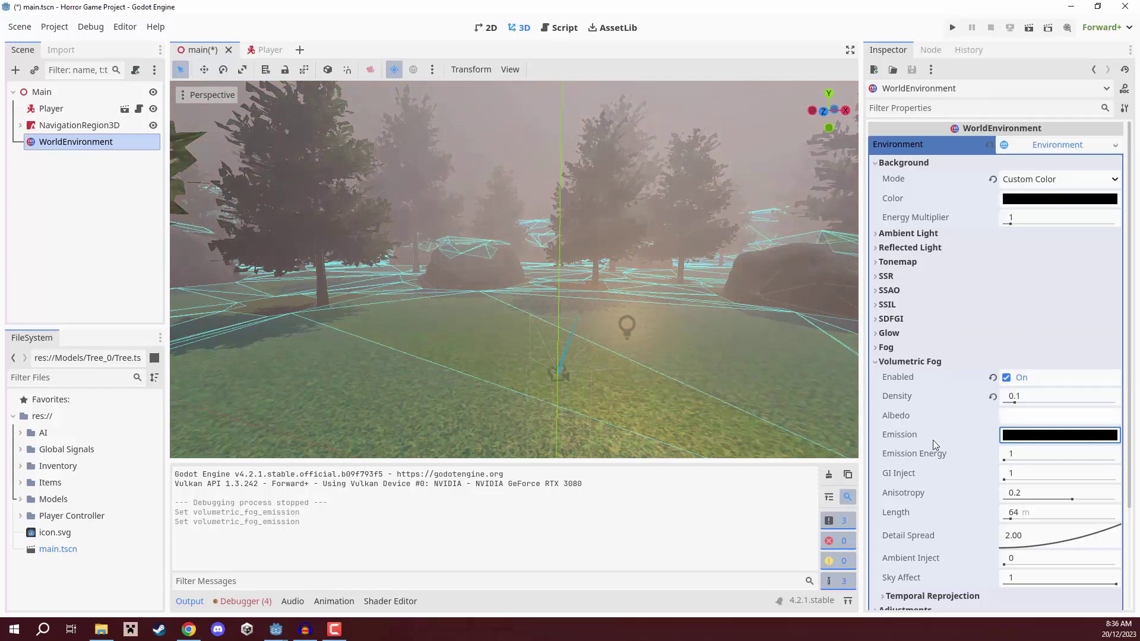
Tint the volumetric fog's albedo, trying pale and brighter reds before settling on a dark red
{"action": "left_click", "coordinate": [1020, 416]}
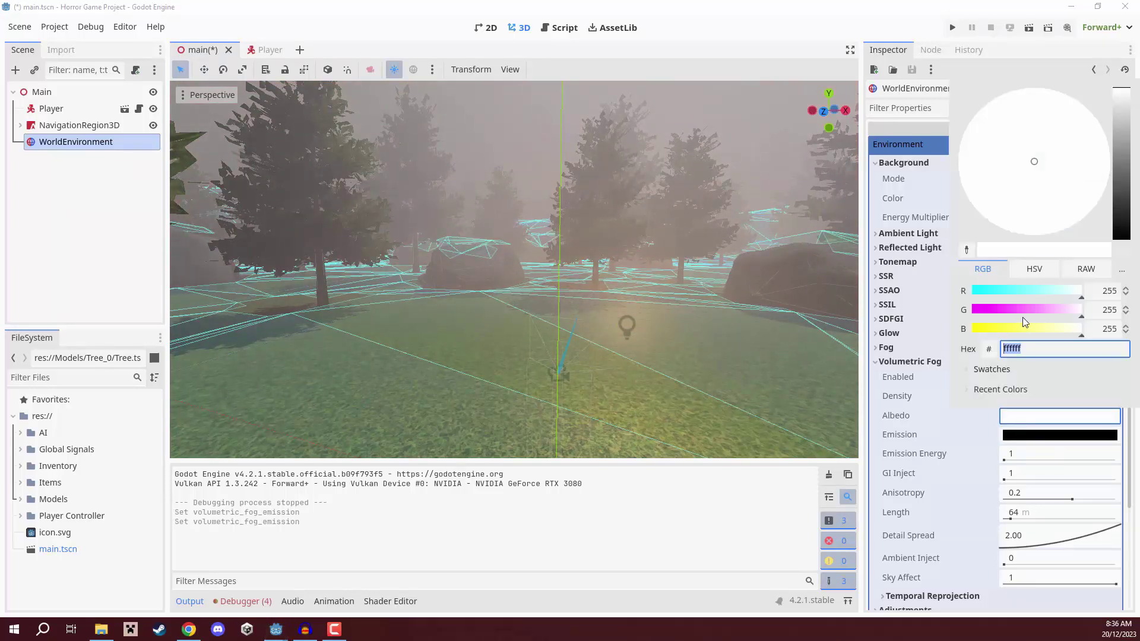
{"action": "mouse_move", "coordinate": [1051, 161]}
{"action": "left_mouse_down"}
{"action": "mouse_move", "coordinate": [1067, 143]}
{"action": "mouse_move", "coordinate": [1081, 201]}
{"action": "left_mouse_up"}
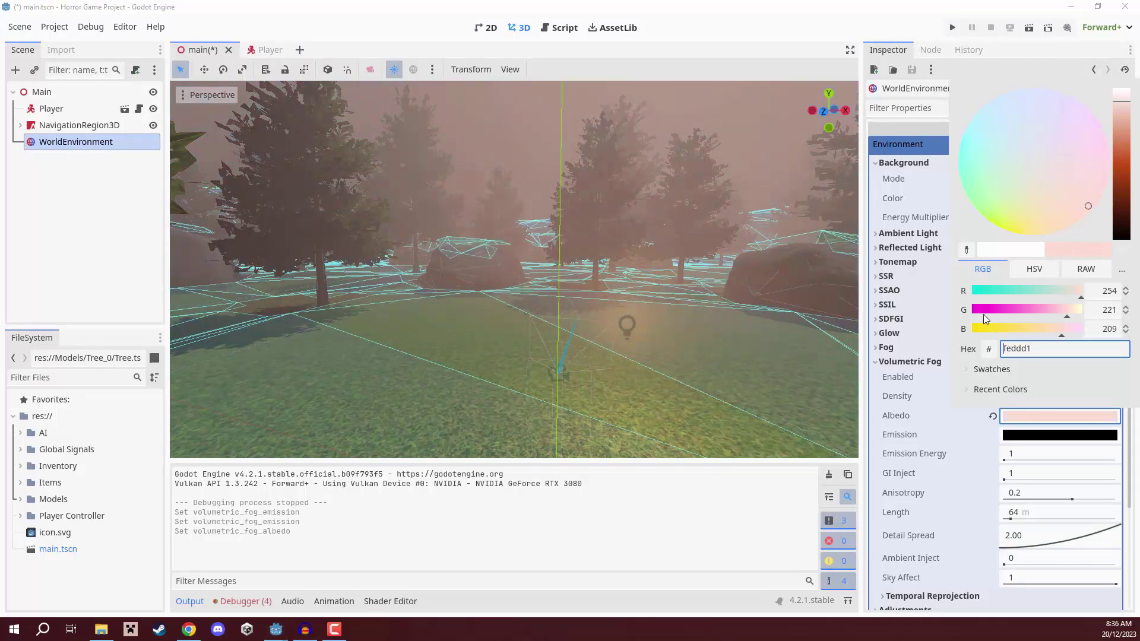
{"action": "left_click_drag", "start_coordinate": [1085, 197], "coordinate": [1065, 203]}
{"action": "left_click", "coordinate": [1034, 269]}
{"action": "left_click_drag", "start_coordinate": [979, 294], "coordinate": [972, 293]}
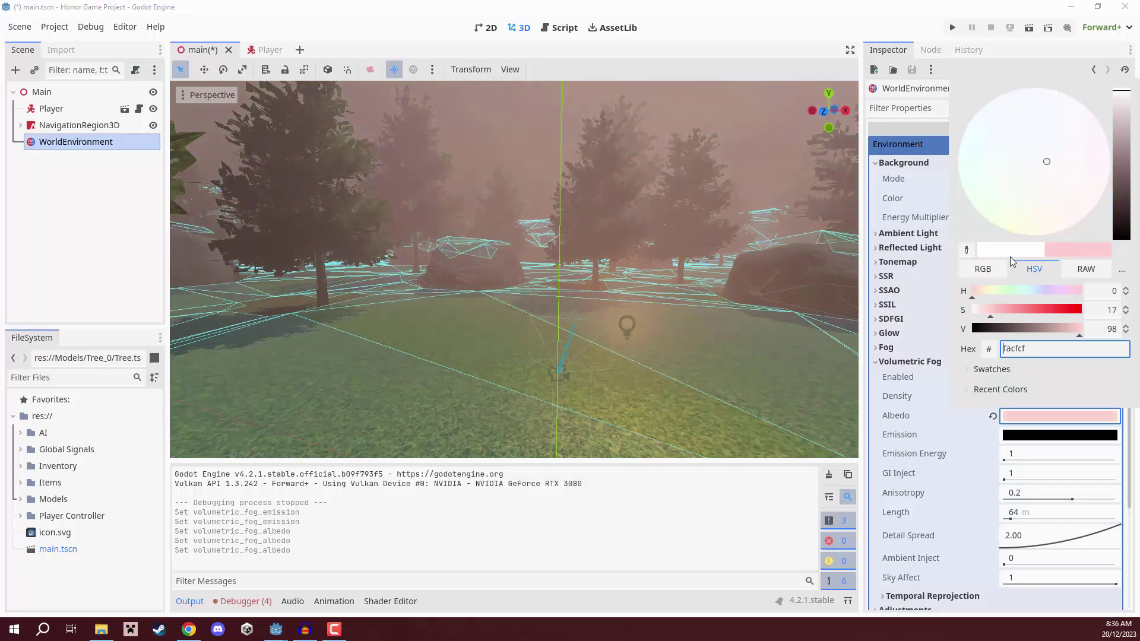
{"action": "left_click", "coordinate": [997, 267]}
{"action": "left_click_drag", "start_coordinate": [1121, 141], "coordinate": [1121, 139]}
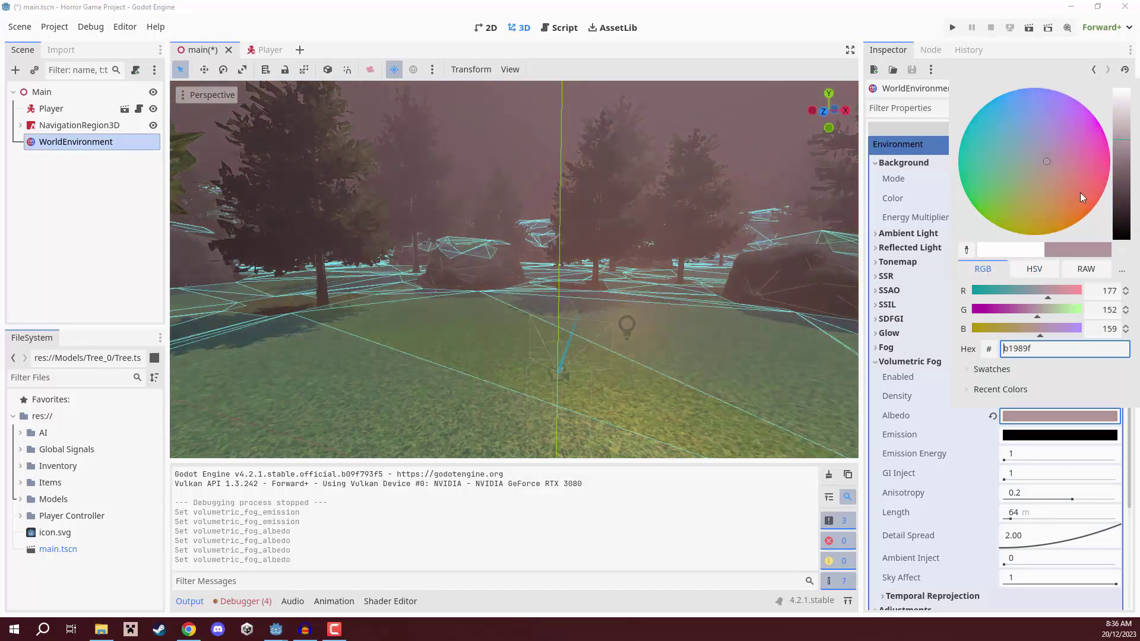
{"action": "mouse_move", "coordinate": [1081, 193]}
{"action": "left_mouse_down"}
{"action": "mouse_move", "coordinate": [1079, 211]}
{"action": "mouse_move", "coordinate": [1067, 178]}
{"action": "mouse_move", "coordinate": [1071, 194]}
{"action": "mouse_move", "coordinate": [1092, 182]}
{"action": "mouse_move", "coordinate": [1087, 193]}
{"action": "left_mouse_up"}
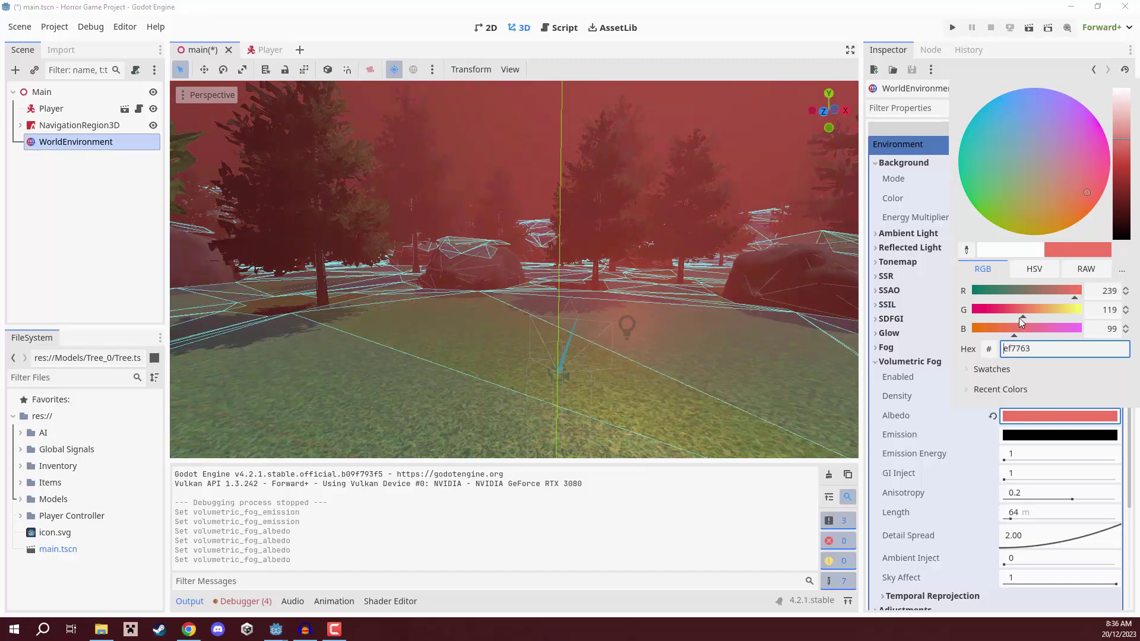
{"action": "left_click_drag", "start_coordinate": [1021, 315], "coordinate": [1005, 337]}
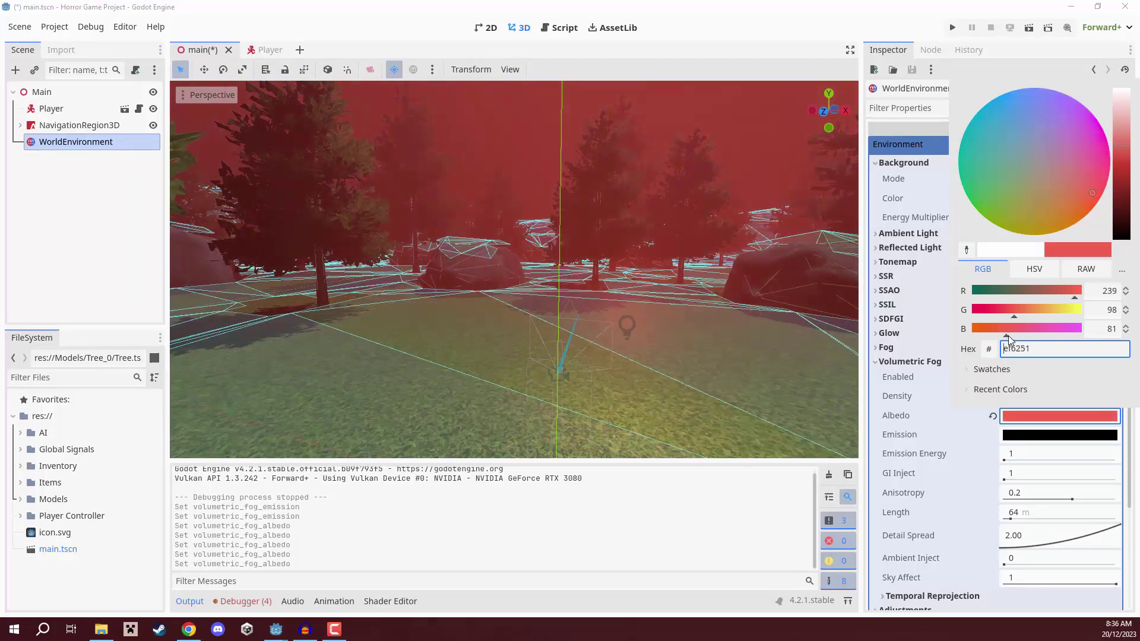
{"action": "left_click_drag", "start_coordinate": [1116, 148], "coordinate": [1119, 168]}
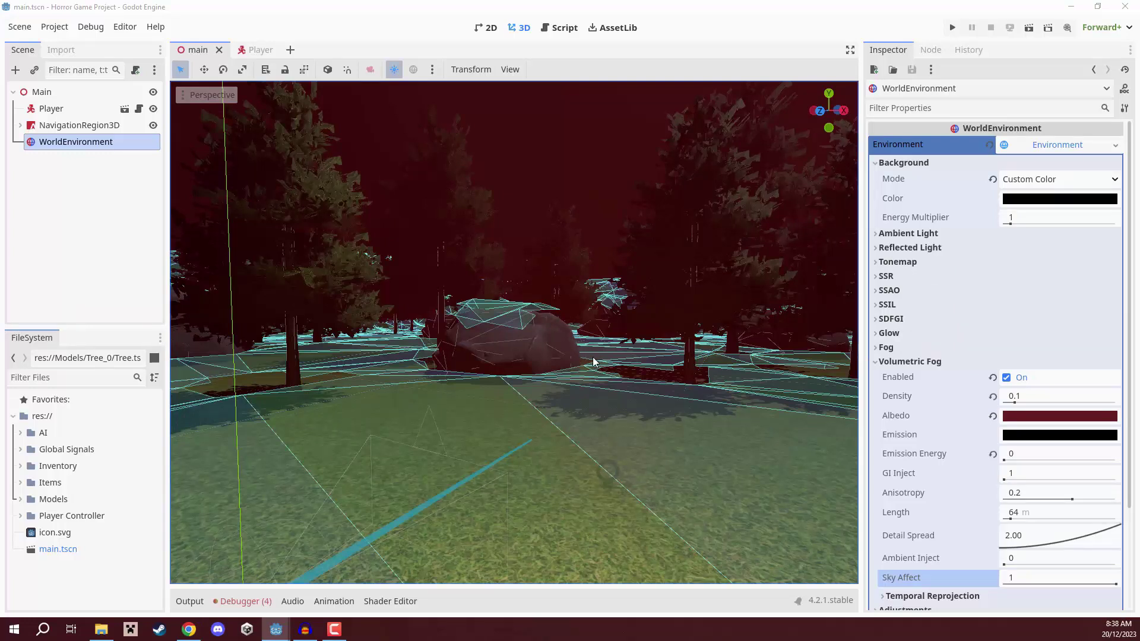
Enable the environment's Adjustments, try a different brightness and reset it to 1
{"action": "left_click", "coordinate": [894, 362]}
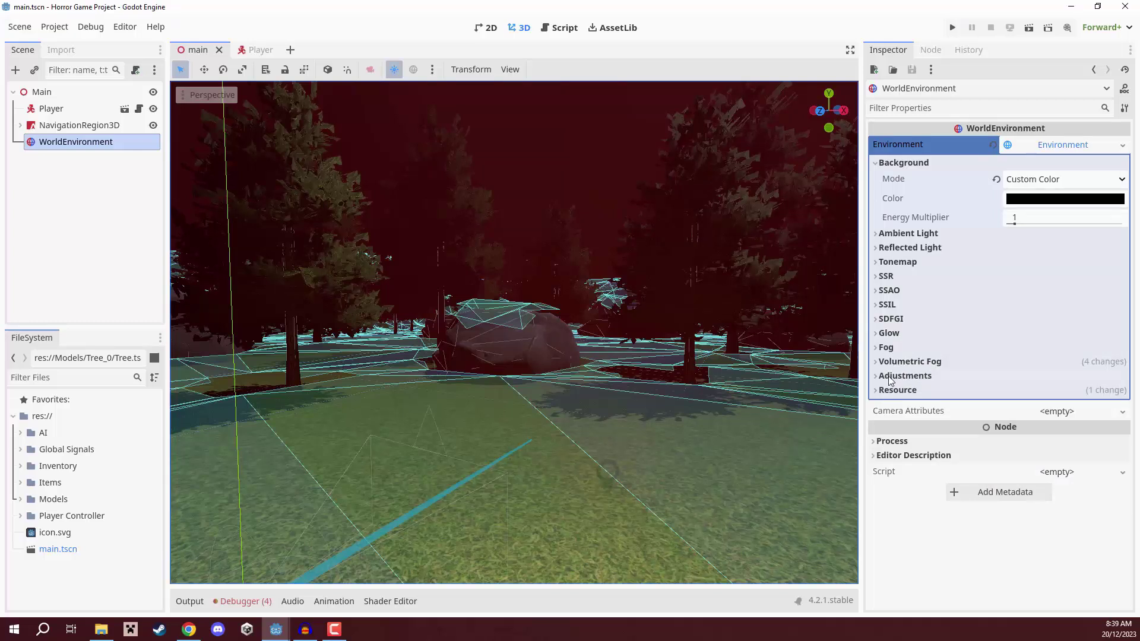
{"action": "left_click", "coordinate": [890, 377]}
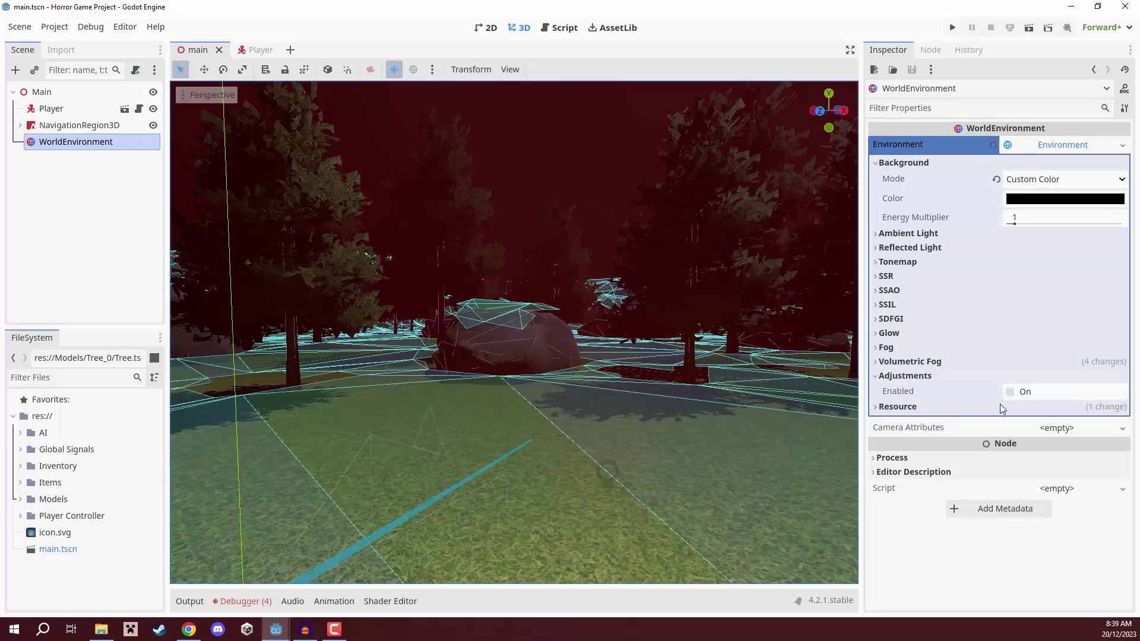
{"action": "left_click", "coordinate": [1012, 392]}
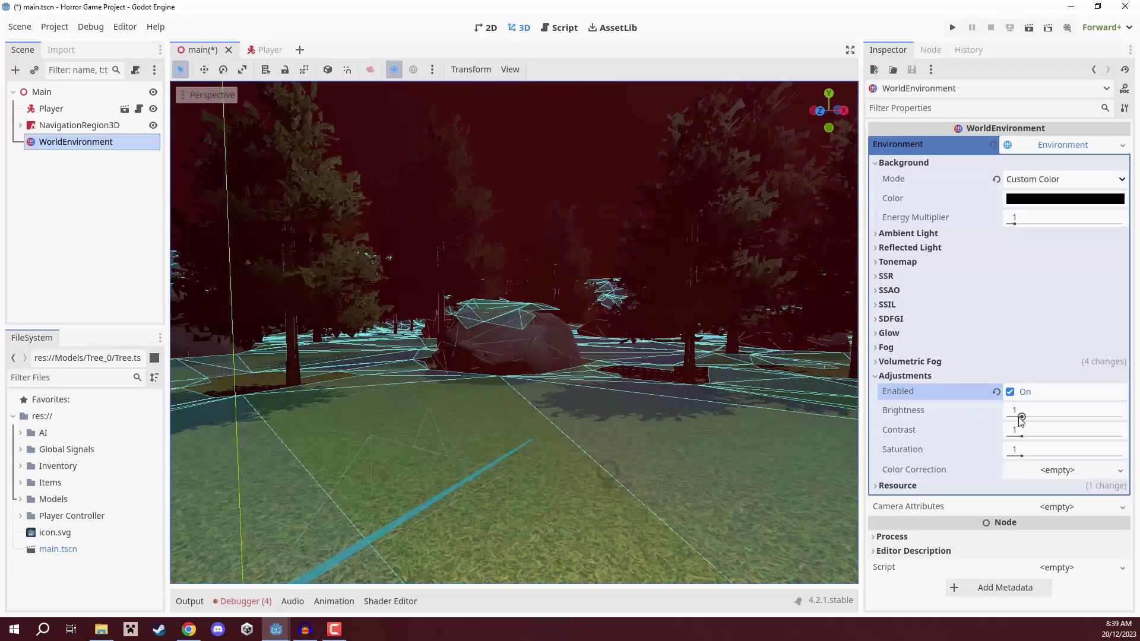
{"action": "mouse_move", "coordinate": [1022, 418]}
{"action": "left_mouse_down"}
{"action": "mouse_move", "coordinate": [1123, 416]}
{"action": "mouse_move", "coordinate": [1023, 411]}
{"action": "left_mouse_up"}
{"action": "left_click", "coordinate": [997, 410]}
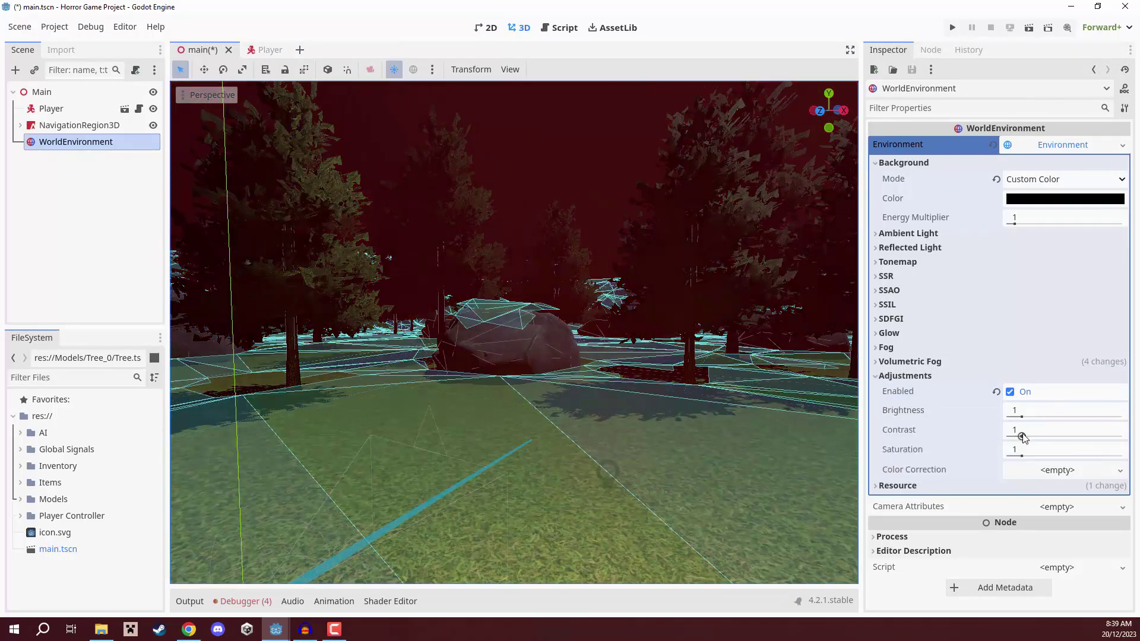
Set the environment's adjustment contrast to 1.2
{"action": "mouse_move", "coordinate": [1022, 436]}
{"action": "left_mouse_down"}
{"action": "mouse_move", "coordinate": [1085, 437]}
{"action": "mouse_move", "coordinate": [1013, 431]}
{"action": "mouse_move", "coordinate": [1033, 432]}
{"action": "left_mouse_up"}
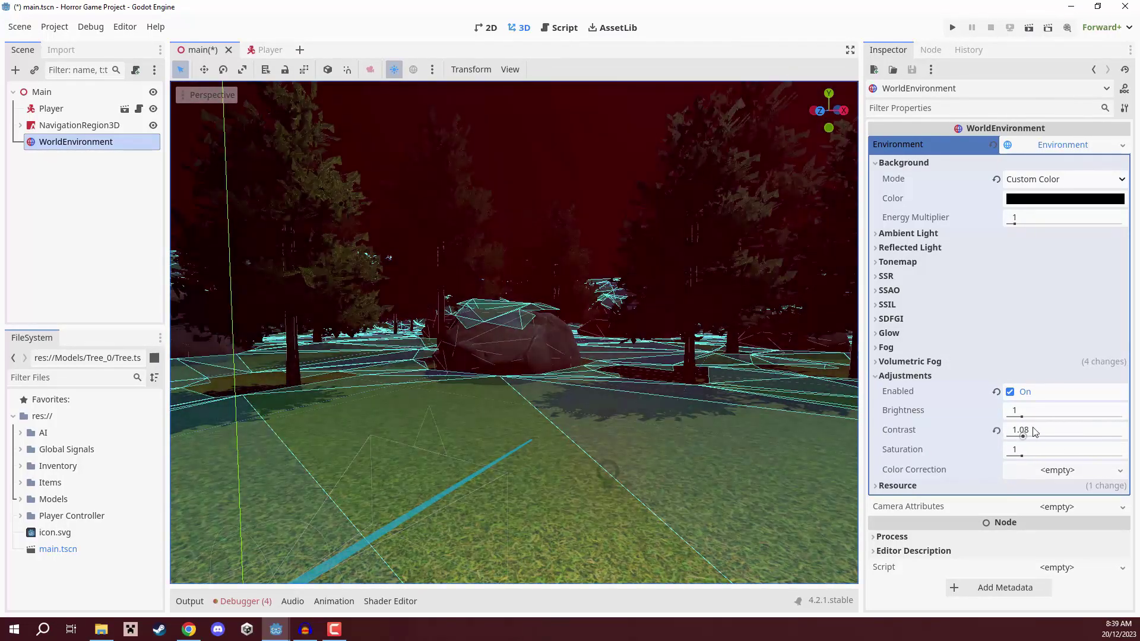
{"action": "left_click", "coordinate": [1034, 432]}
{"action": "type", "text": "1.2"}
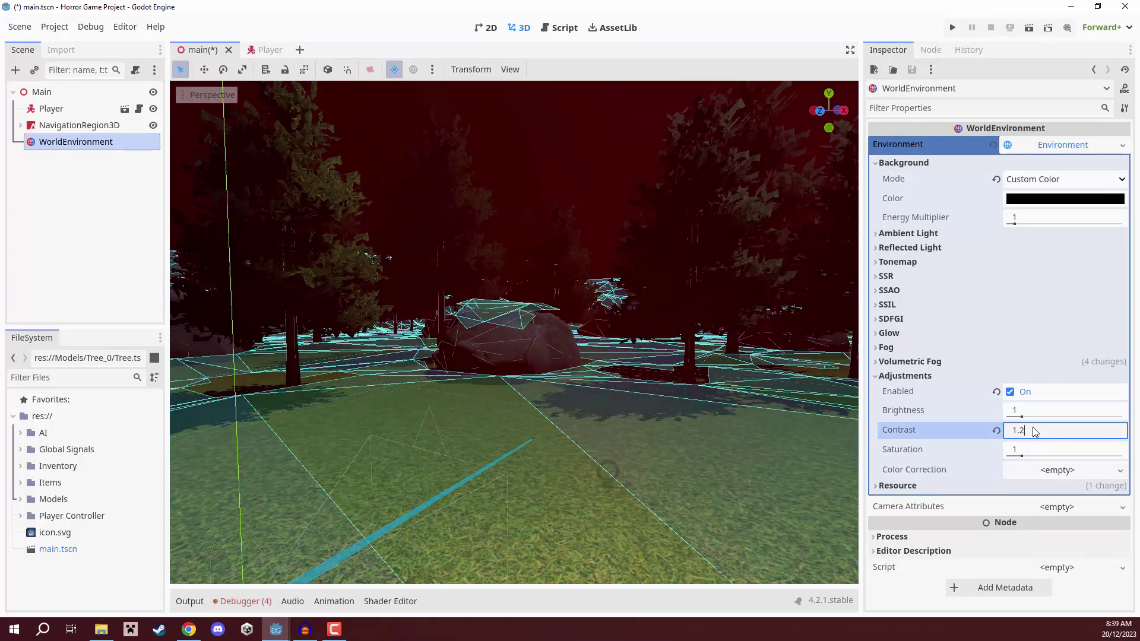
{"action": "key", "text": "Return"}
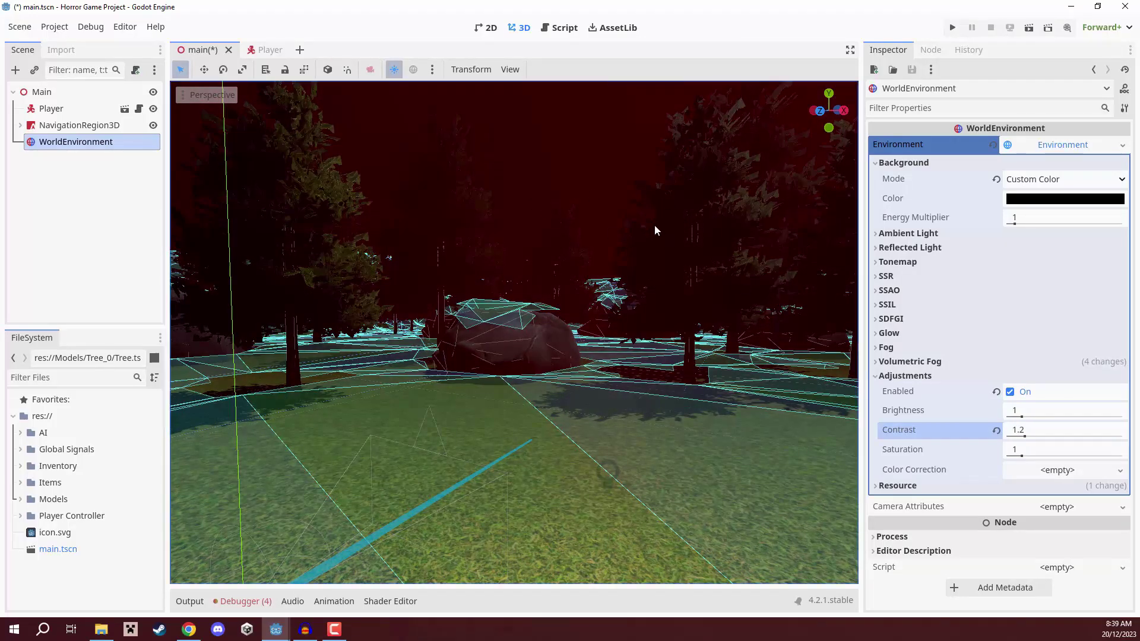
Try an extreme adjustment saturation, reset it, set it to 1.5 and save the scene
{"action": "left_click_drag", "start_coordinate": [1025, 457], "coordinate": [1117, 456]}
{"action": "left_click", "coordinate": [996, 450]}
{"action": "left_click", "coordinate": [1036, 451]}
{"action": "type", "text": "1.5"}
{"action": "key", "text": "Return"}
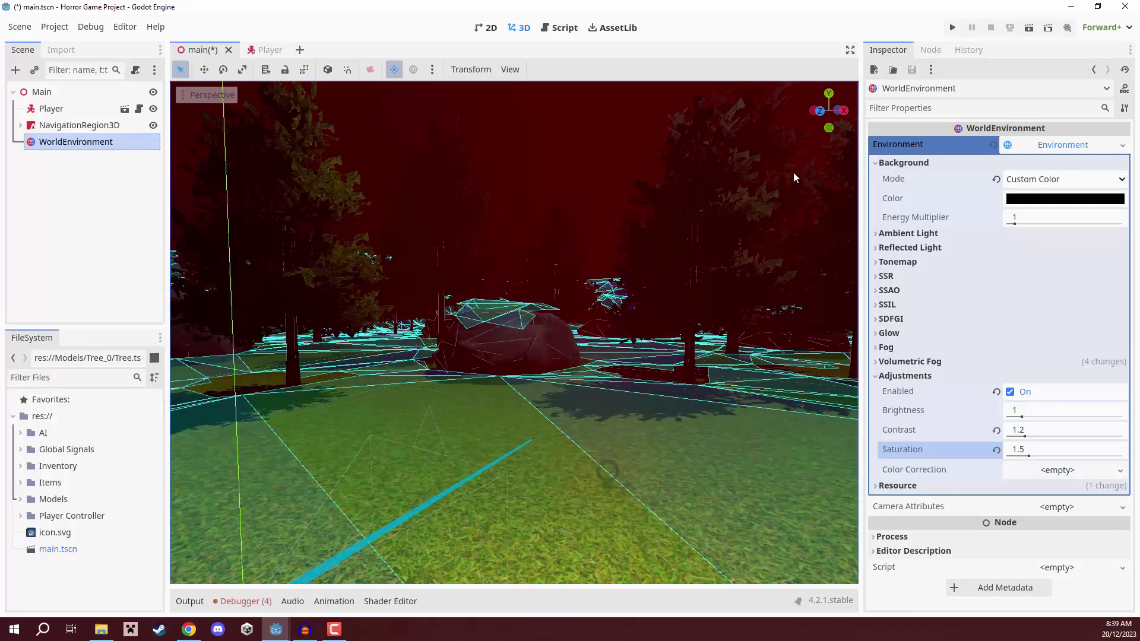
{"action": "key", "text": "ctrl+s"}
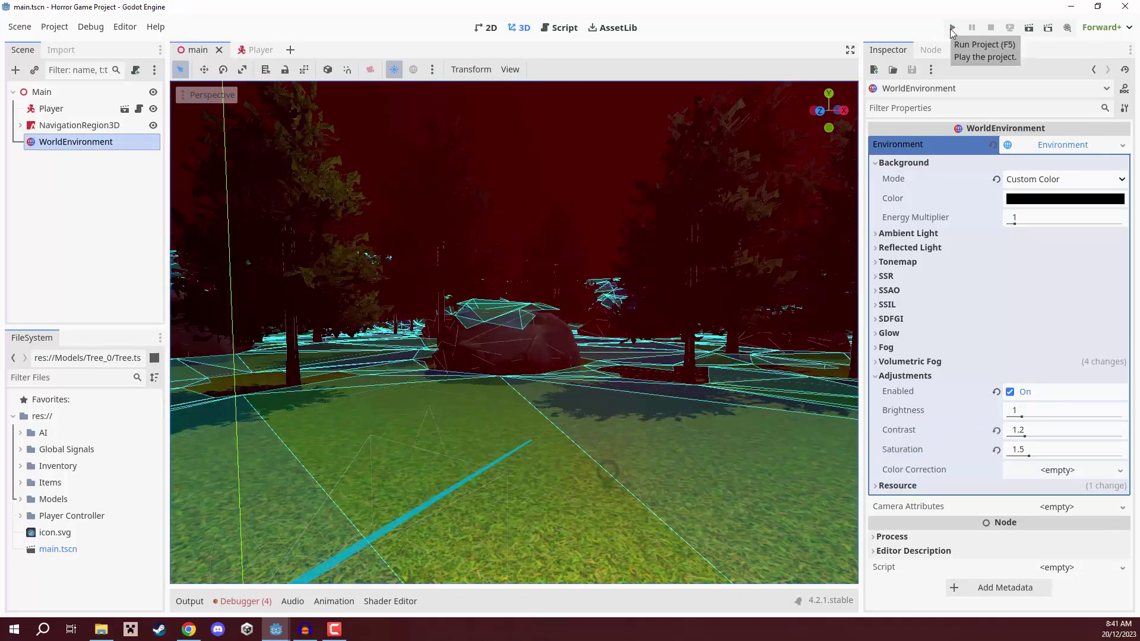
Test-play the game with the dark red fog and colour adjustments, walking among the trees and rocks, and stop it
{"action": "left_click", "coordinate": [952, 28]}
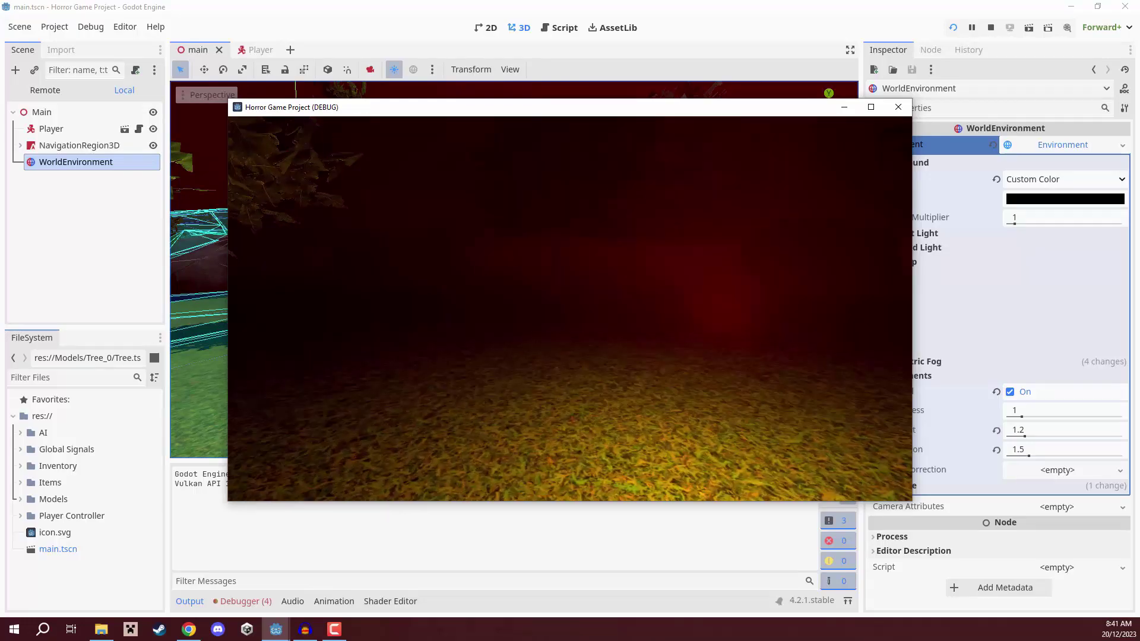
{"action": "key", "text": "w"}
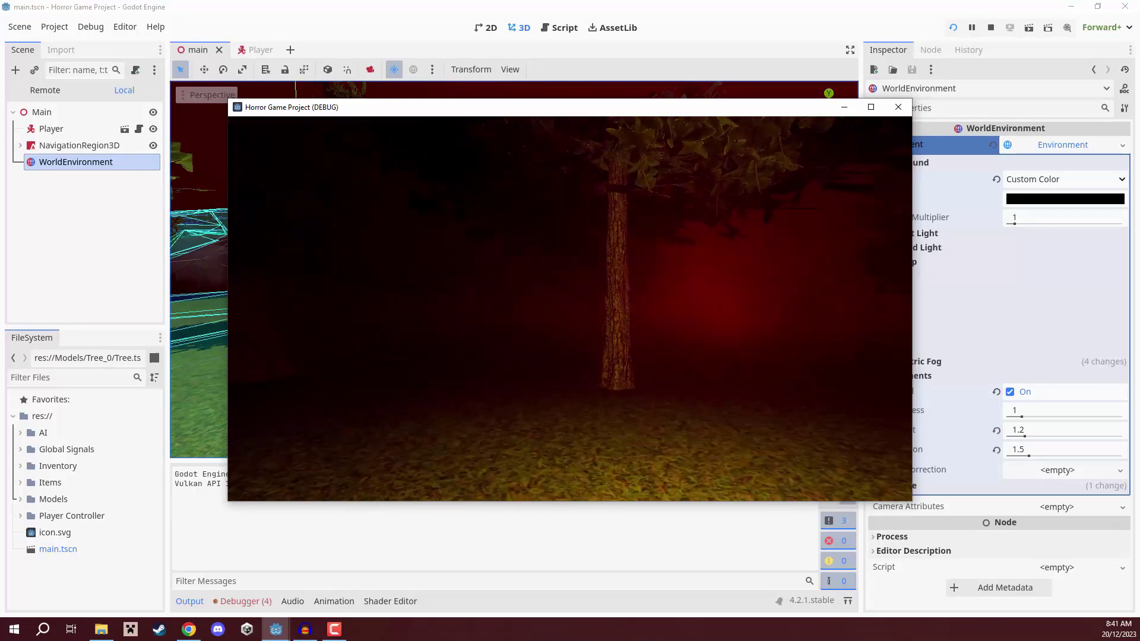
{"action": "key", "text": "w"}
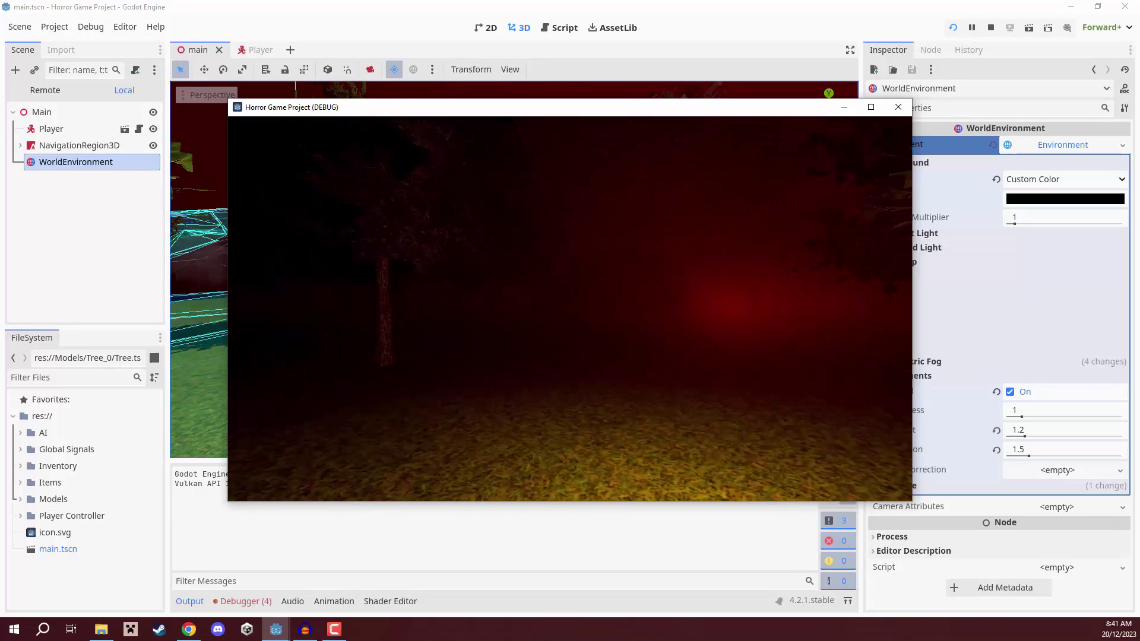
{"action": "key", "text": "w"}
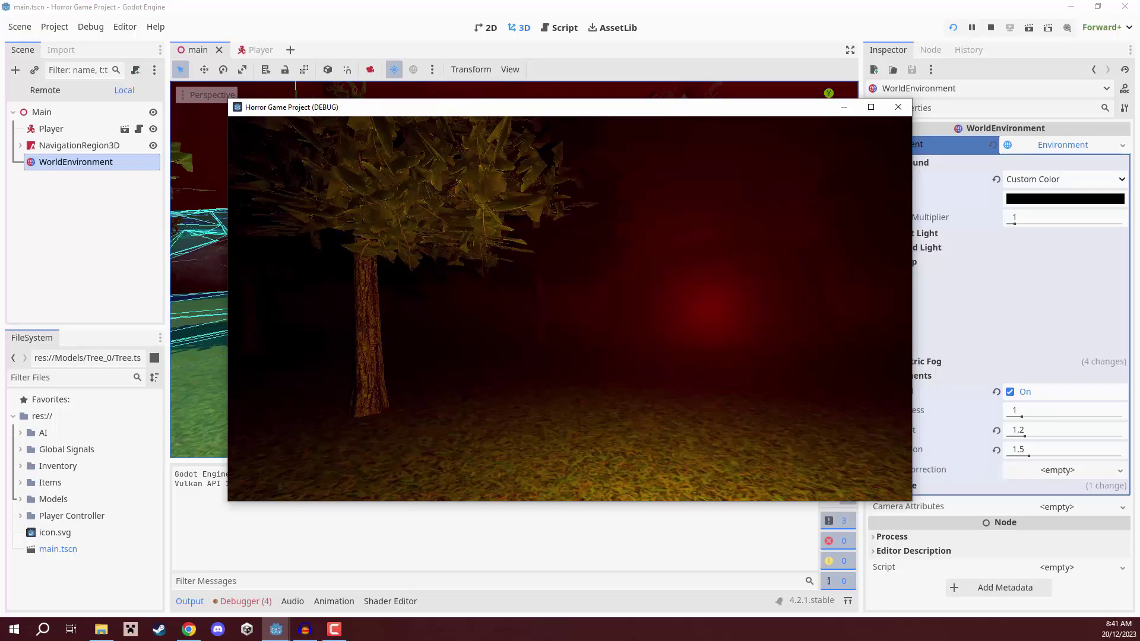
{"action": "key", "text": "w"}
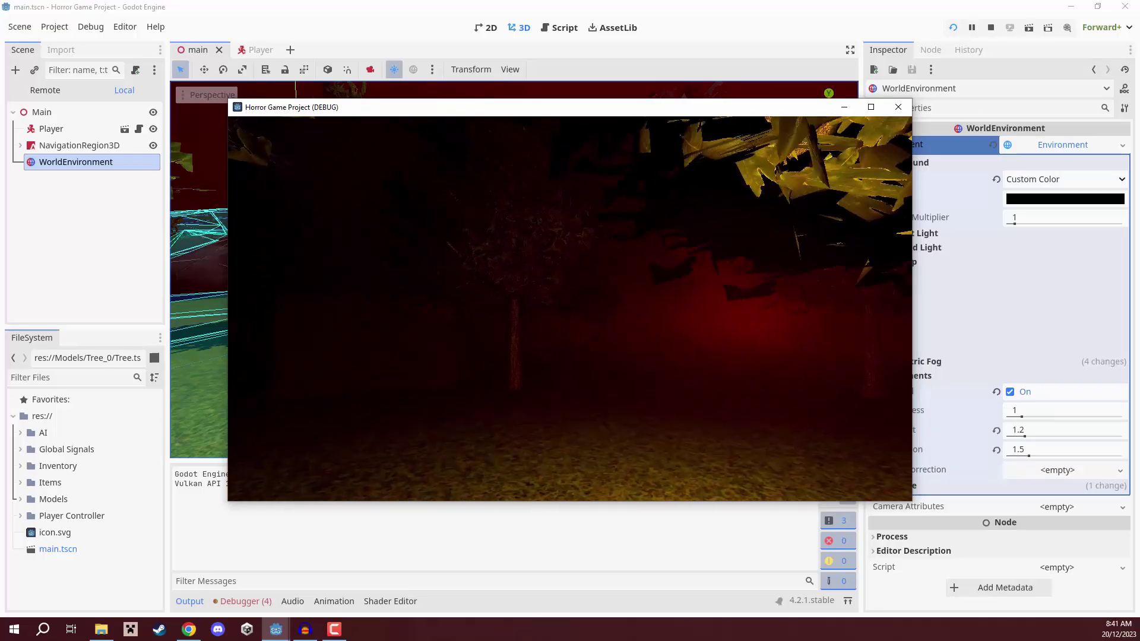
{"action": "key", "text": "w"}
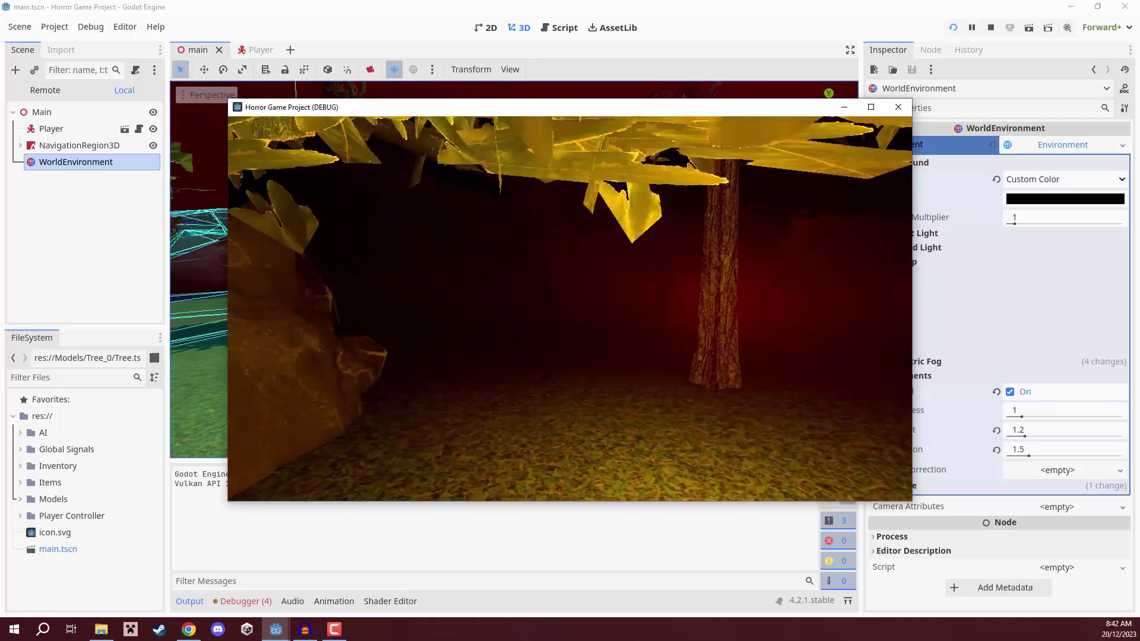
{"action": "key", "text": "w"}
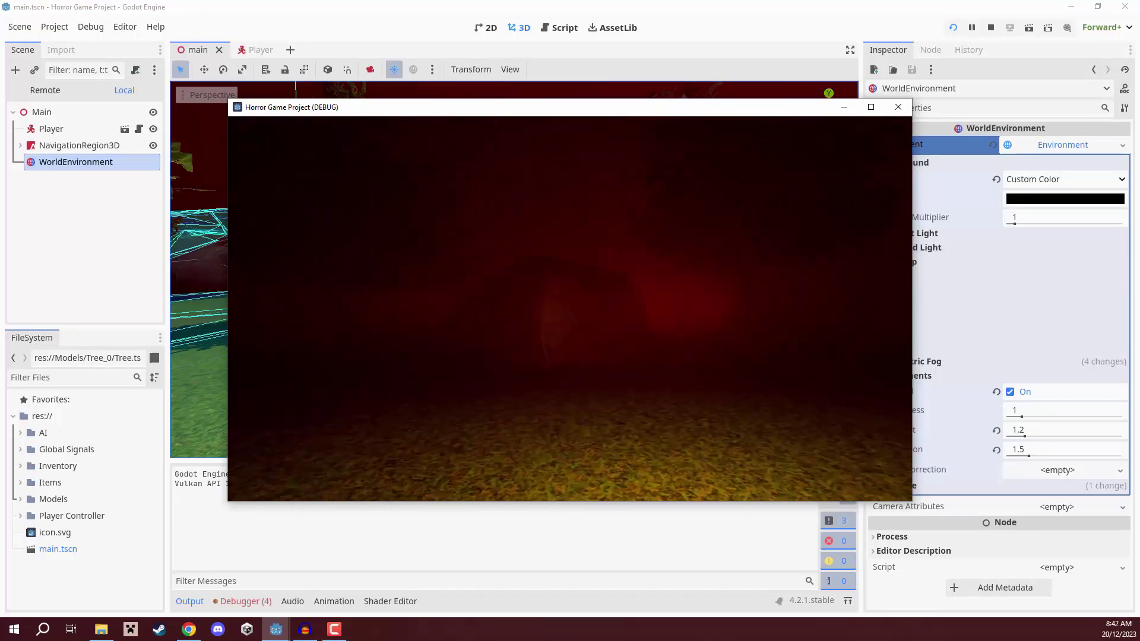
{"action": "key", "text": "Escape"}
{"action": "left_click", "coordinate": [992, 28]}
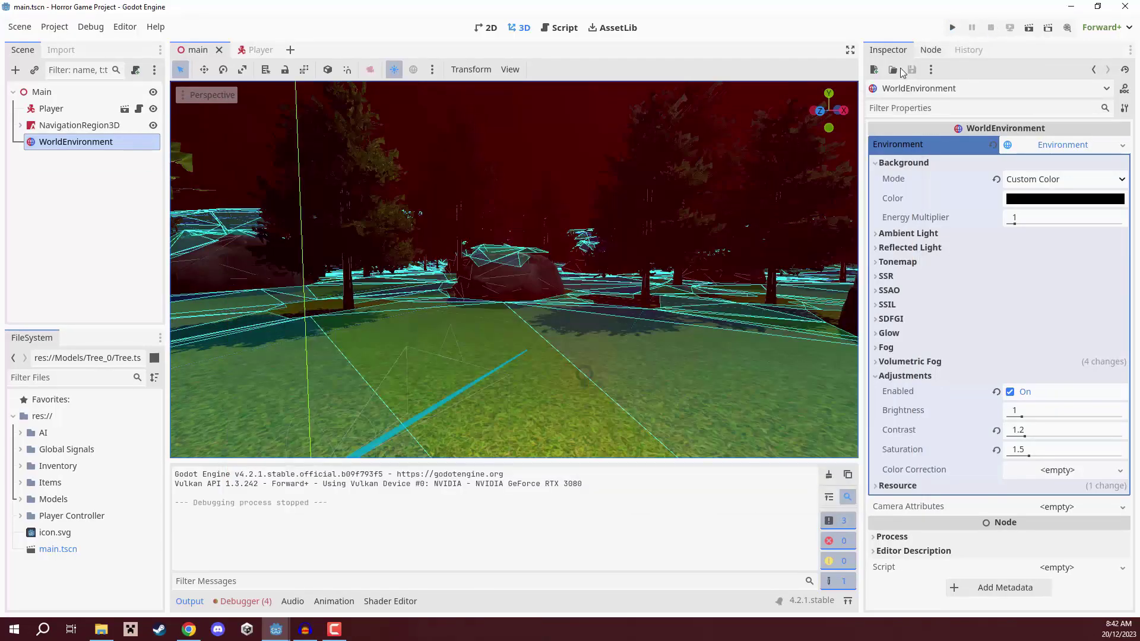
Hide the output log and look over the adjusted forest and fog around the player in the 3D view
{"action": "left_click", "coordinate": [184, 603]}
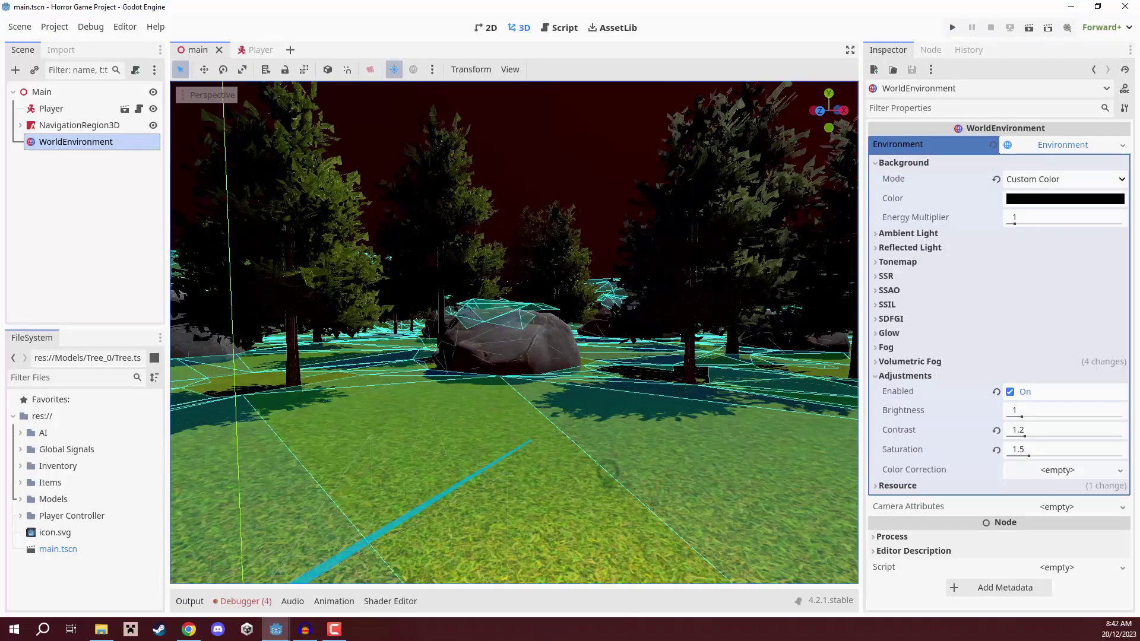
{"action": "key", "text": "w"}
{"action": "right_click_drag", "start_coordinate": [245, 560], "coordinate": [245, 535]}
{"action": "right_click_drag", "start_coordinate": [463, 315], "coordinate": [452, 321]}
{"action": "key", "text": "s"}
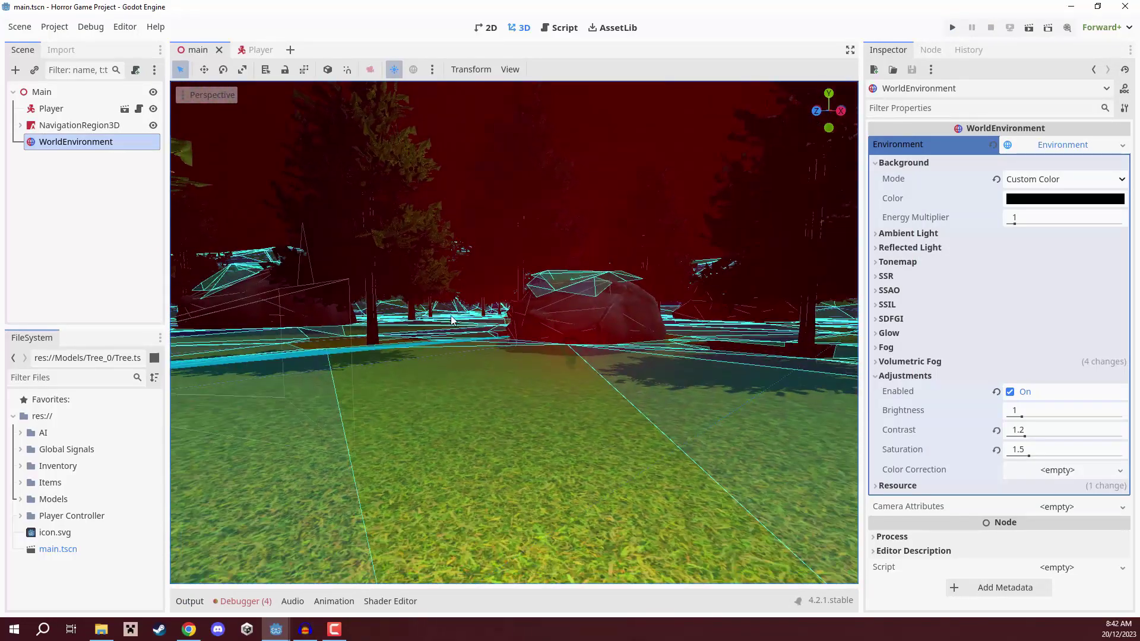